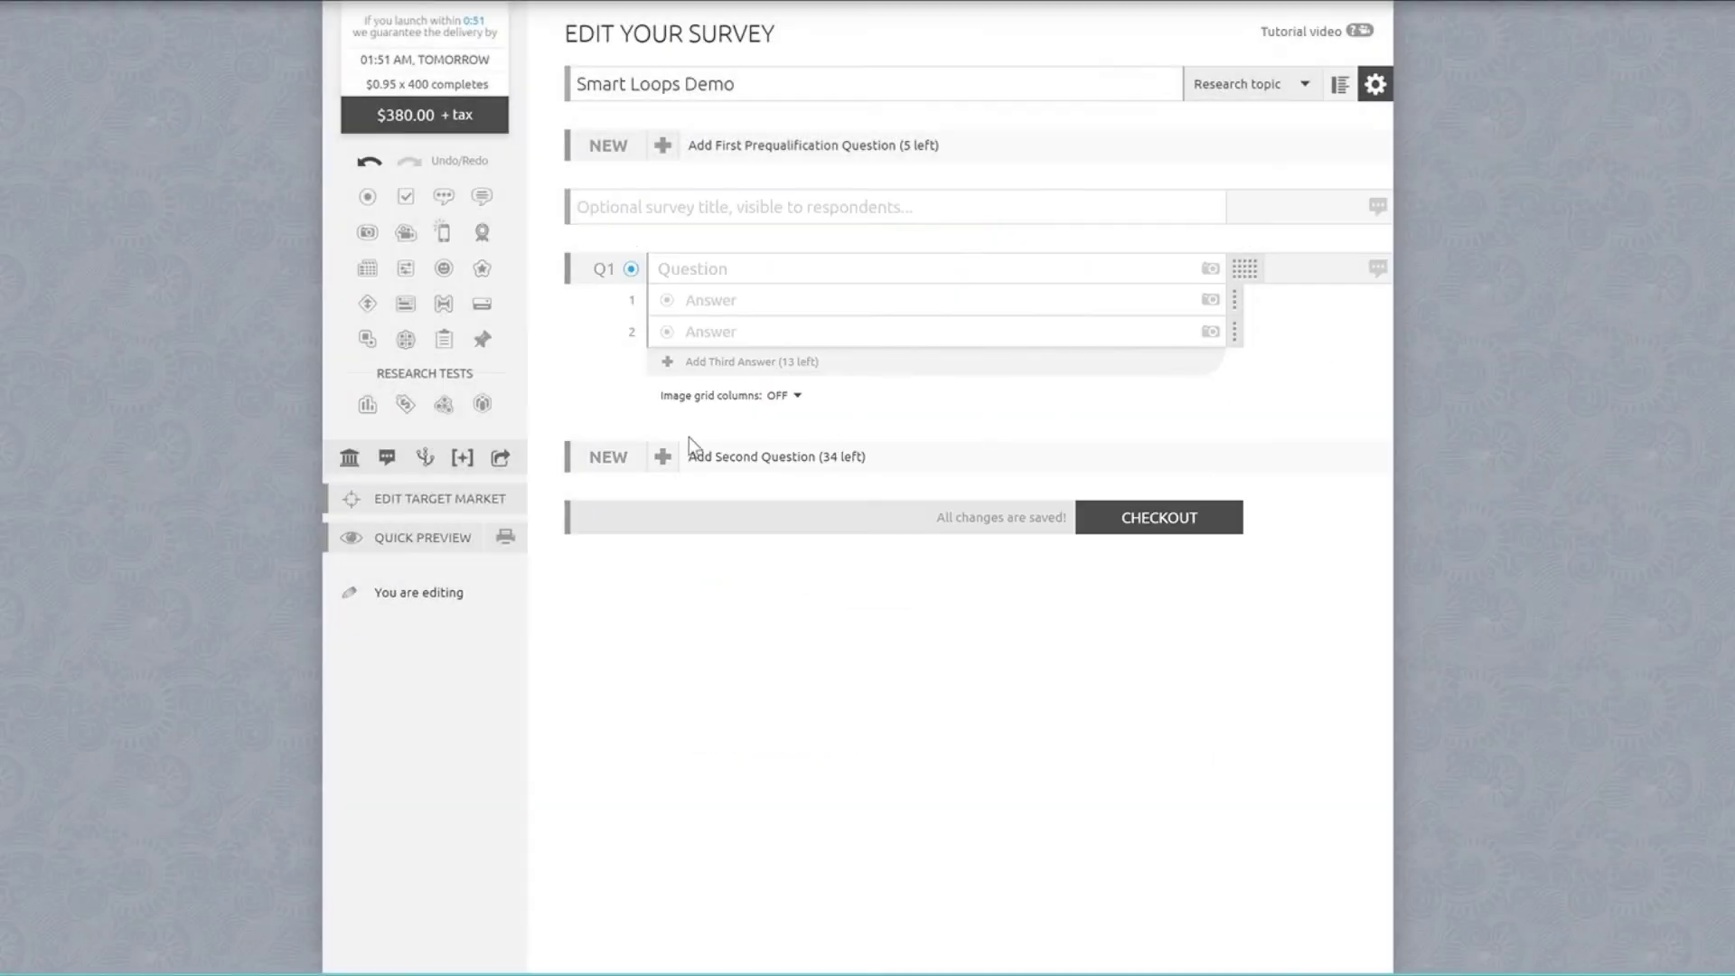
Step: Add a Smart Loop as the second question with a single variable renamed product_name
click(691, 452)
click(1275, 457)
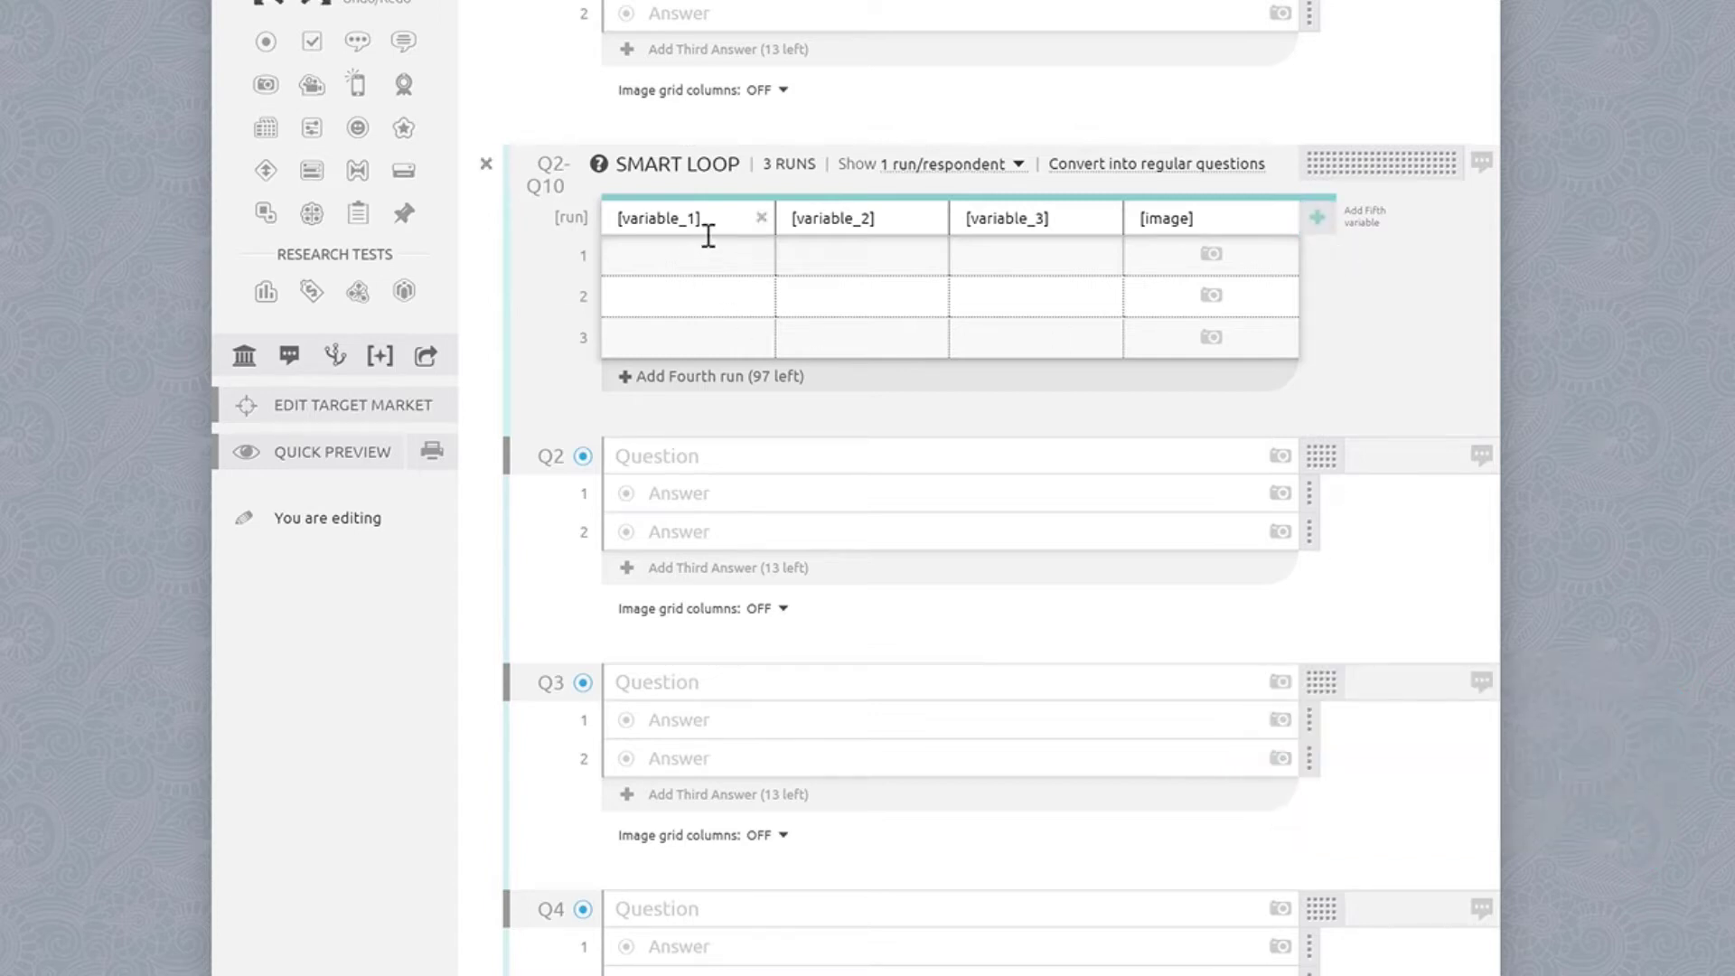
drag(710, 232, 638, 237)
text(product_name)
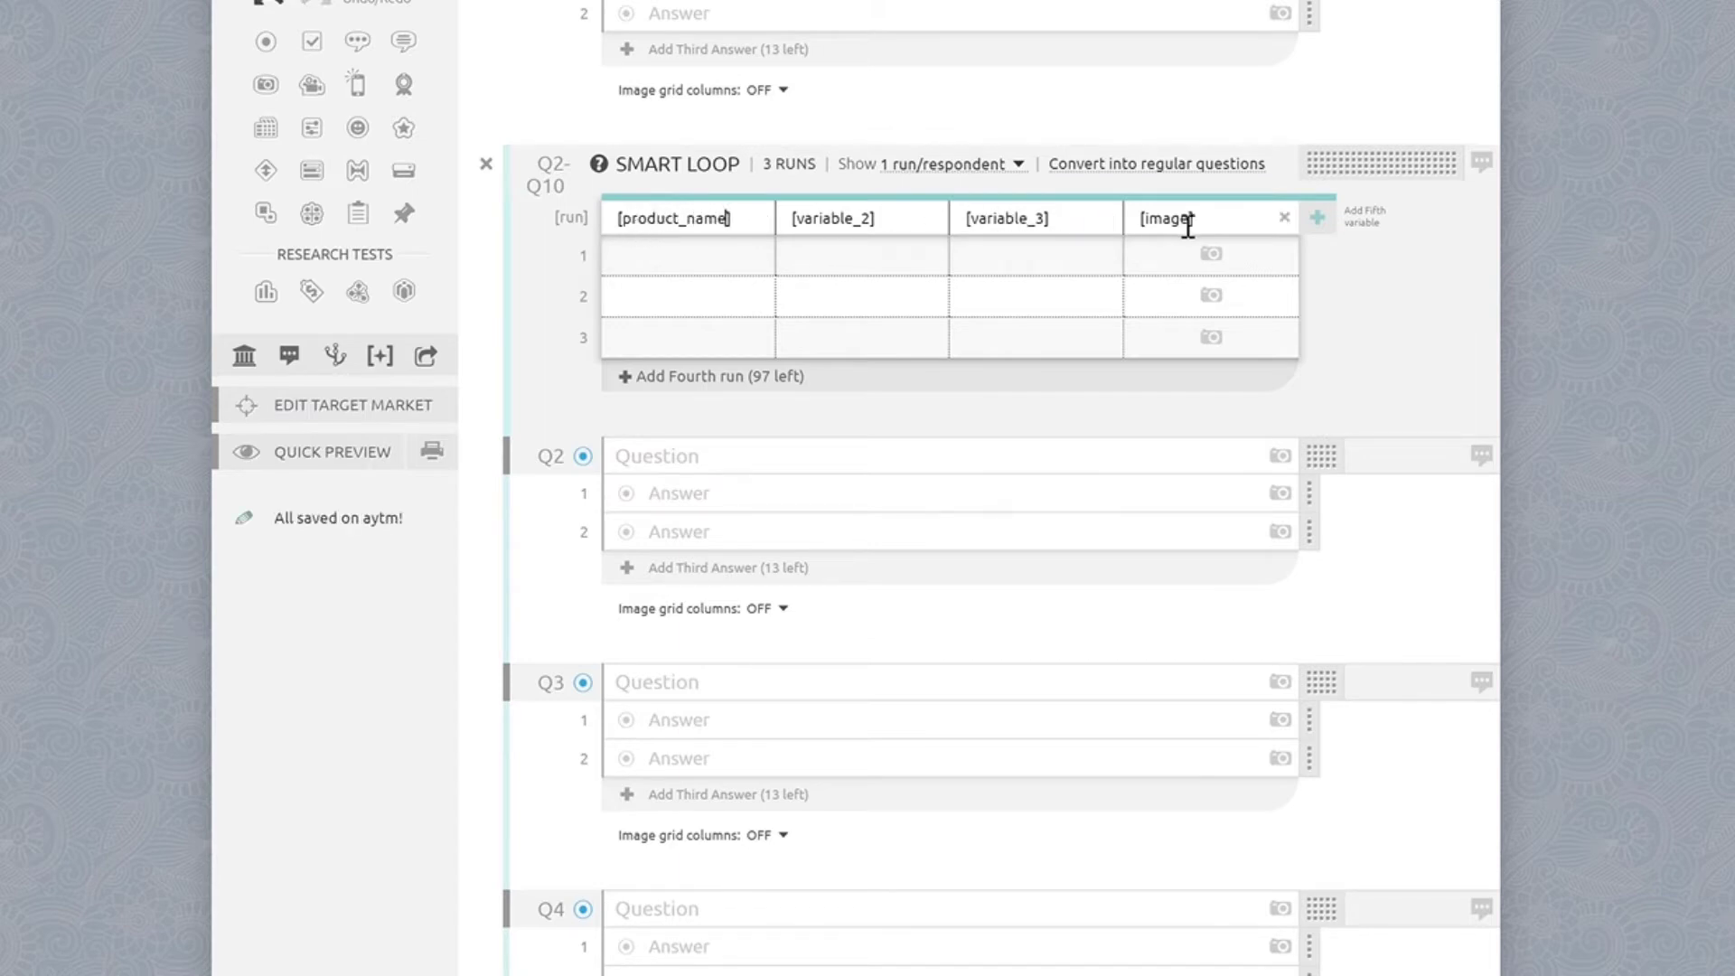
click(1110, 218)
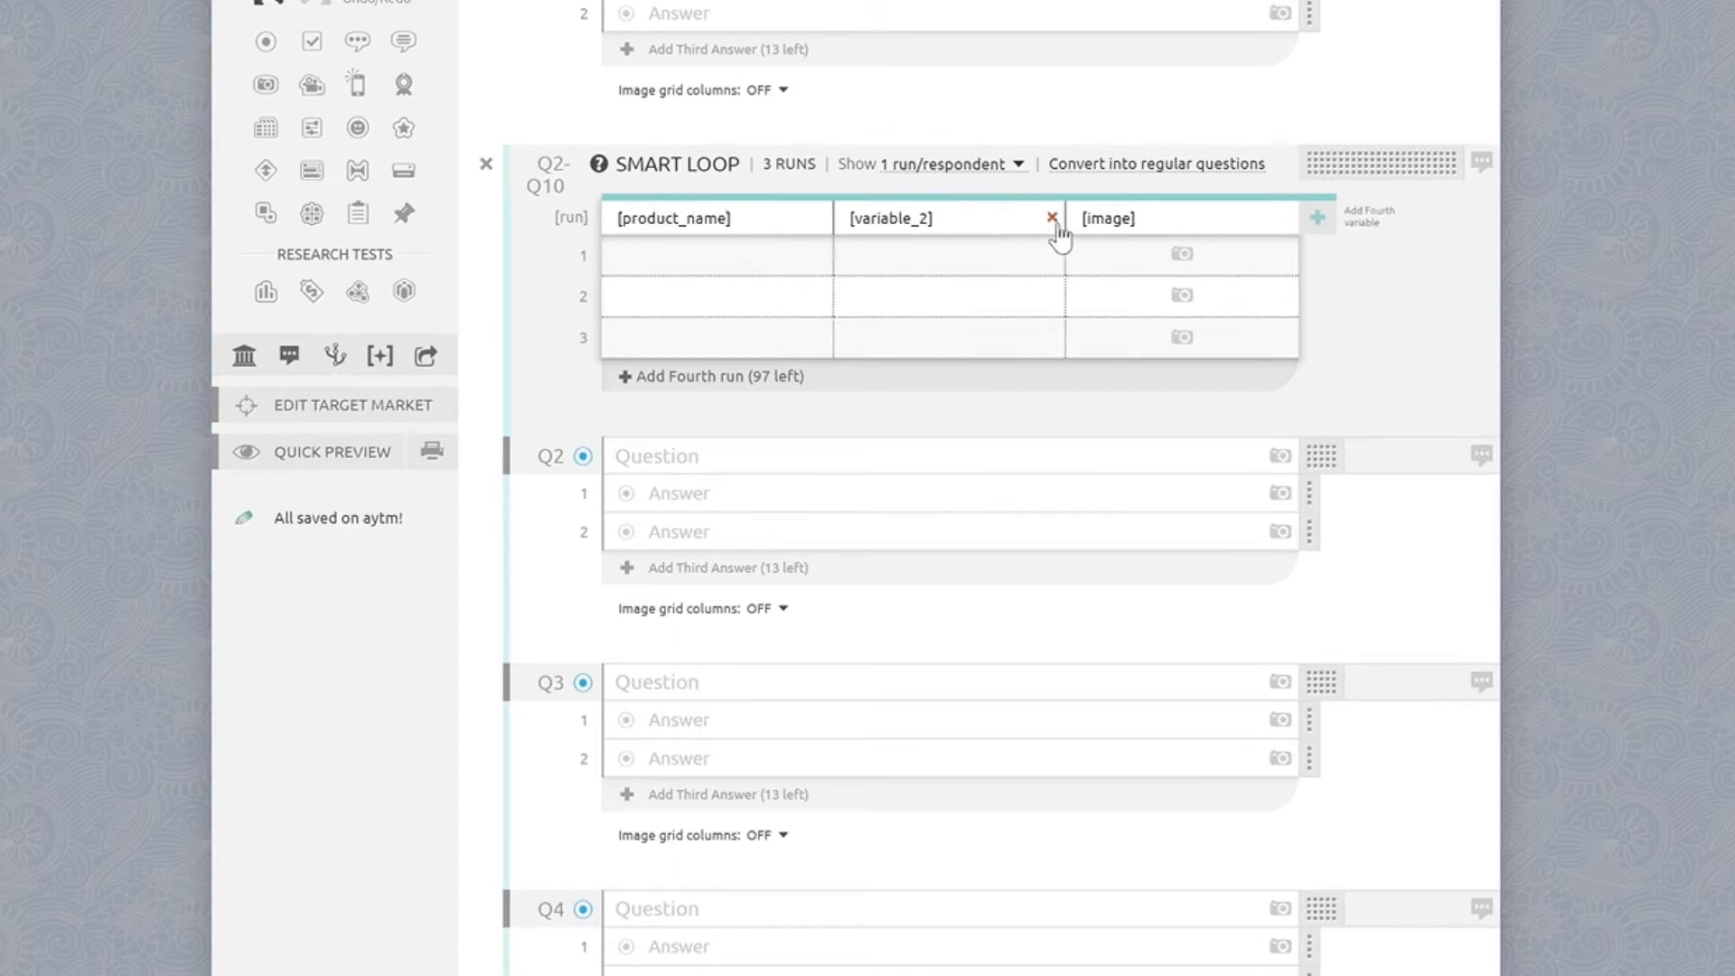
click(1049, 218)
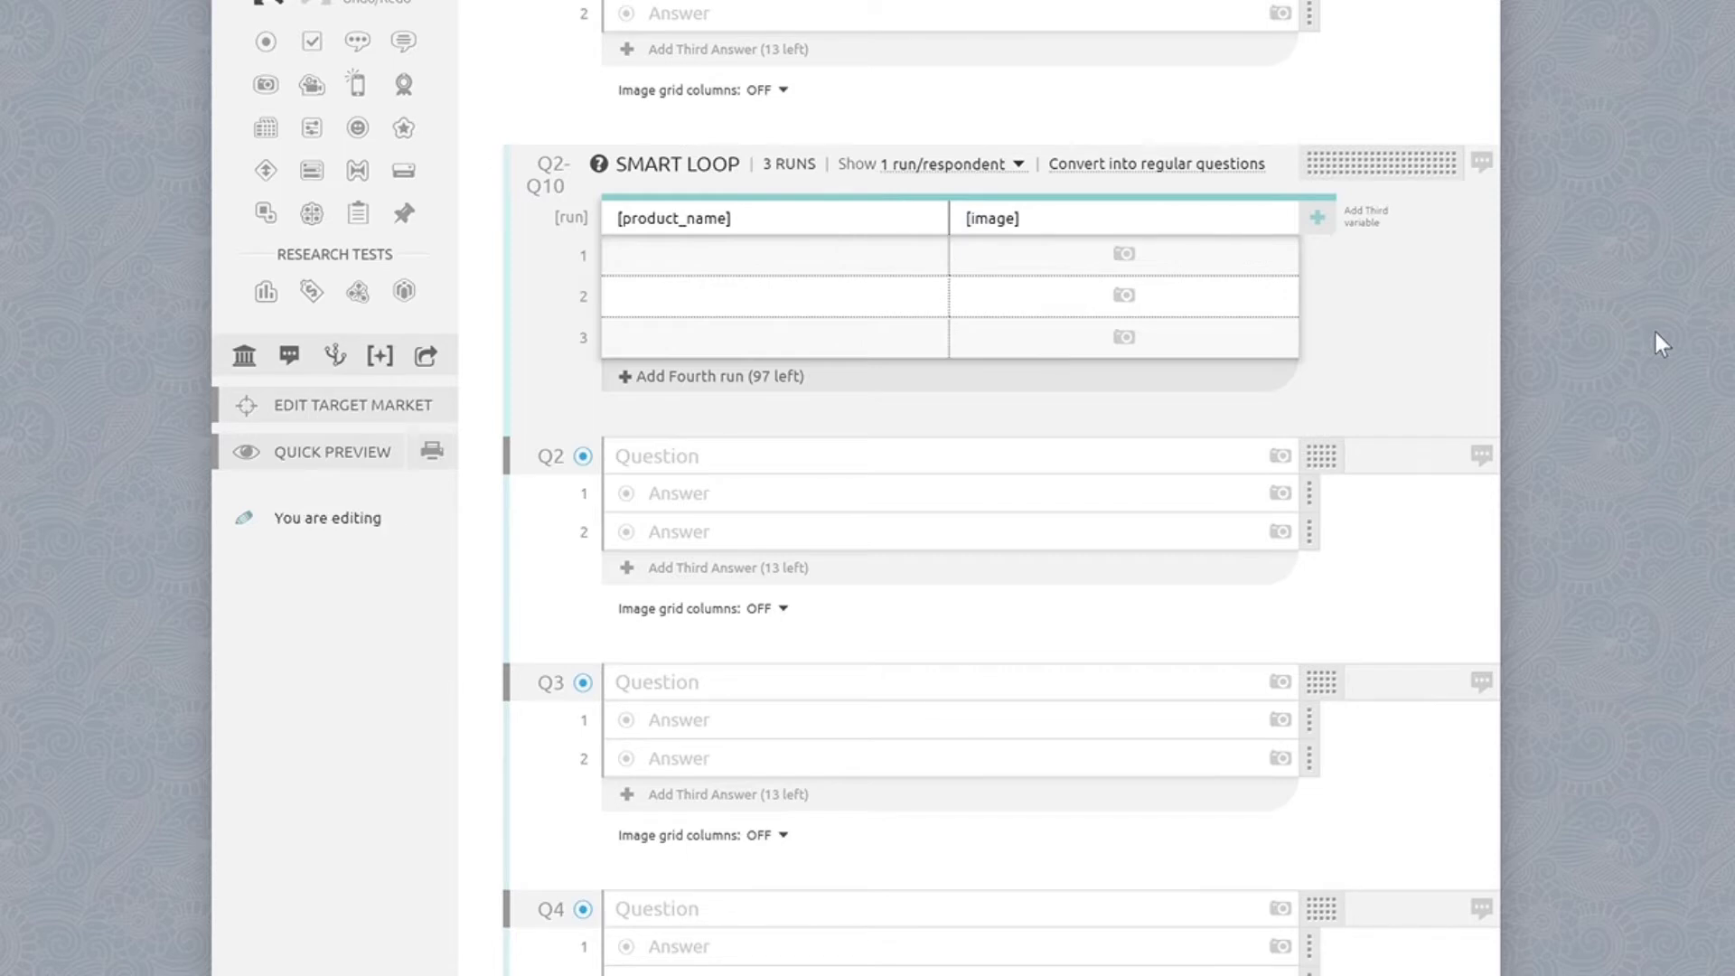
Step: Enter the runs No Shed Shampoo, Call-R-Translator and Pet Sitting Robot, and attach the first run's image
click(788, 264)
text(No Shed Shampoo)
key(Return)
text(Call-R-Translator)
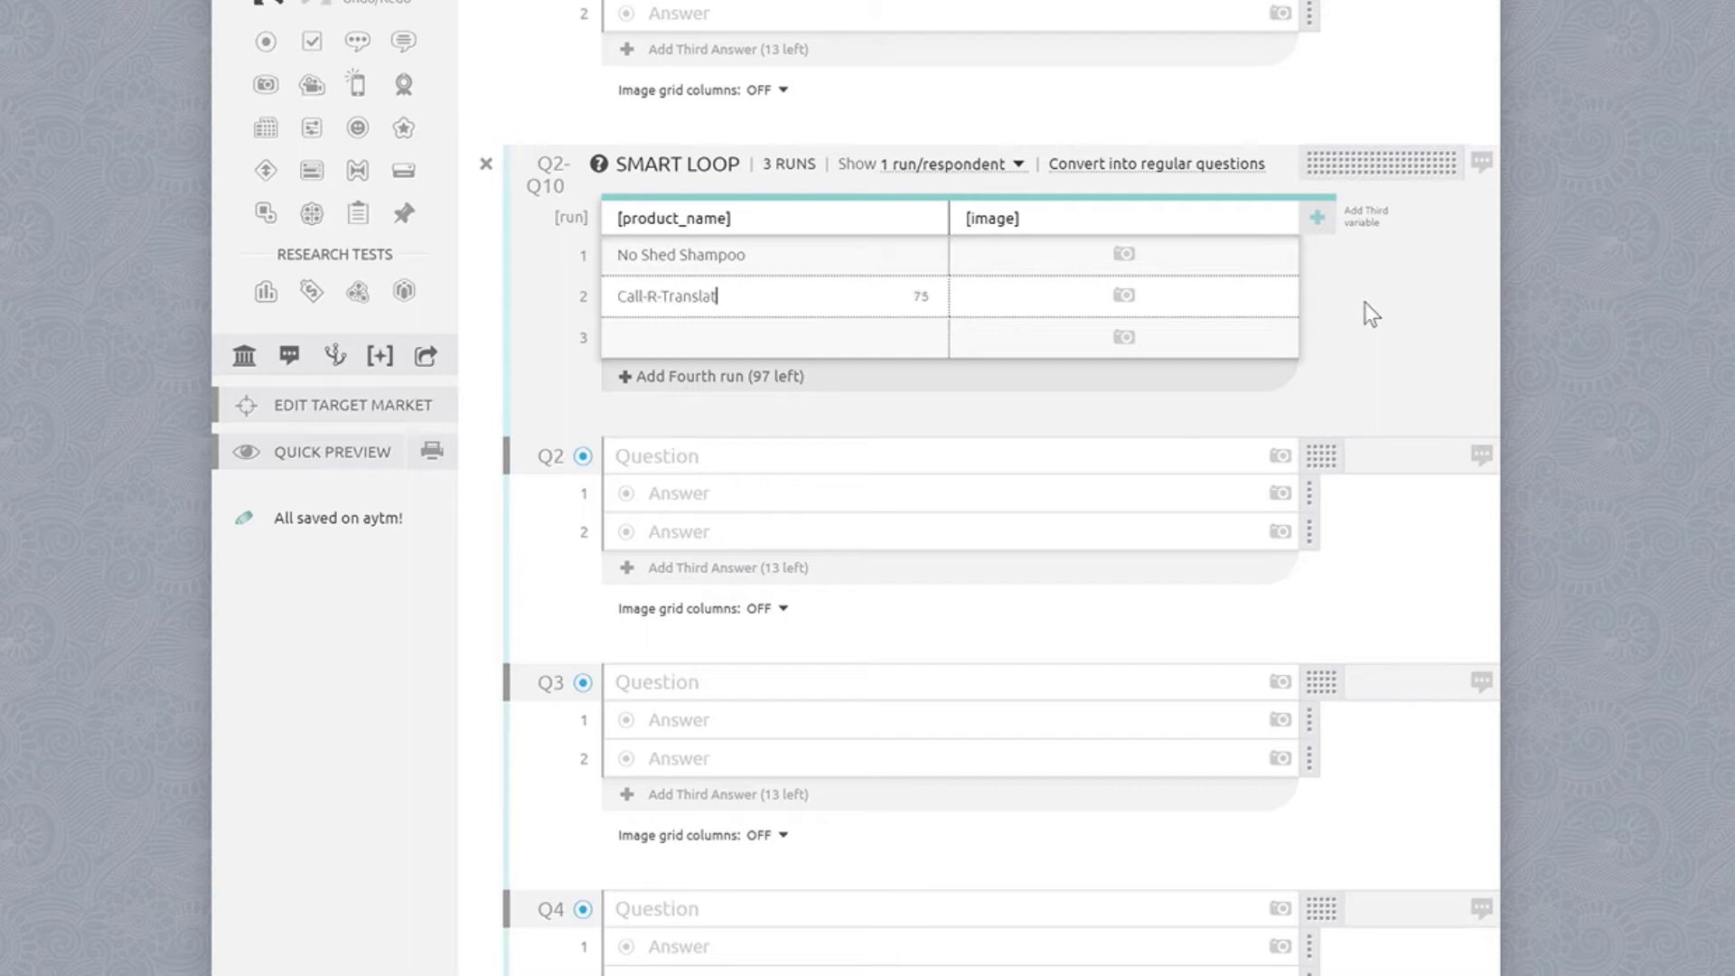
key(Return)
text(Pet Sitting Robot)
click(1124, 254)
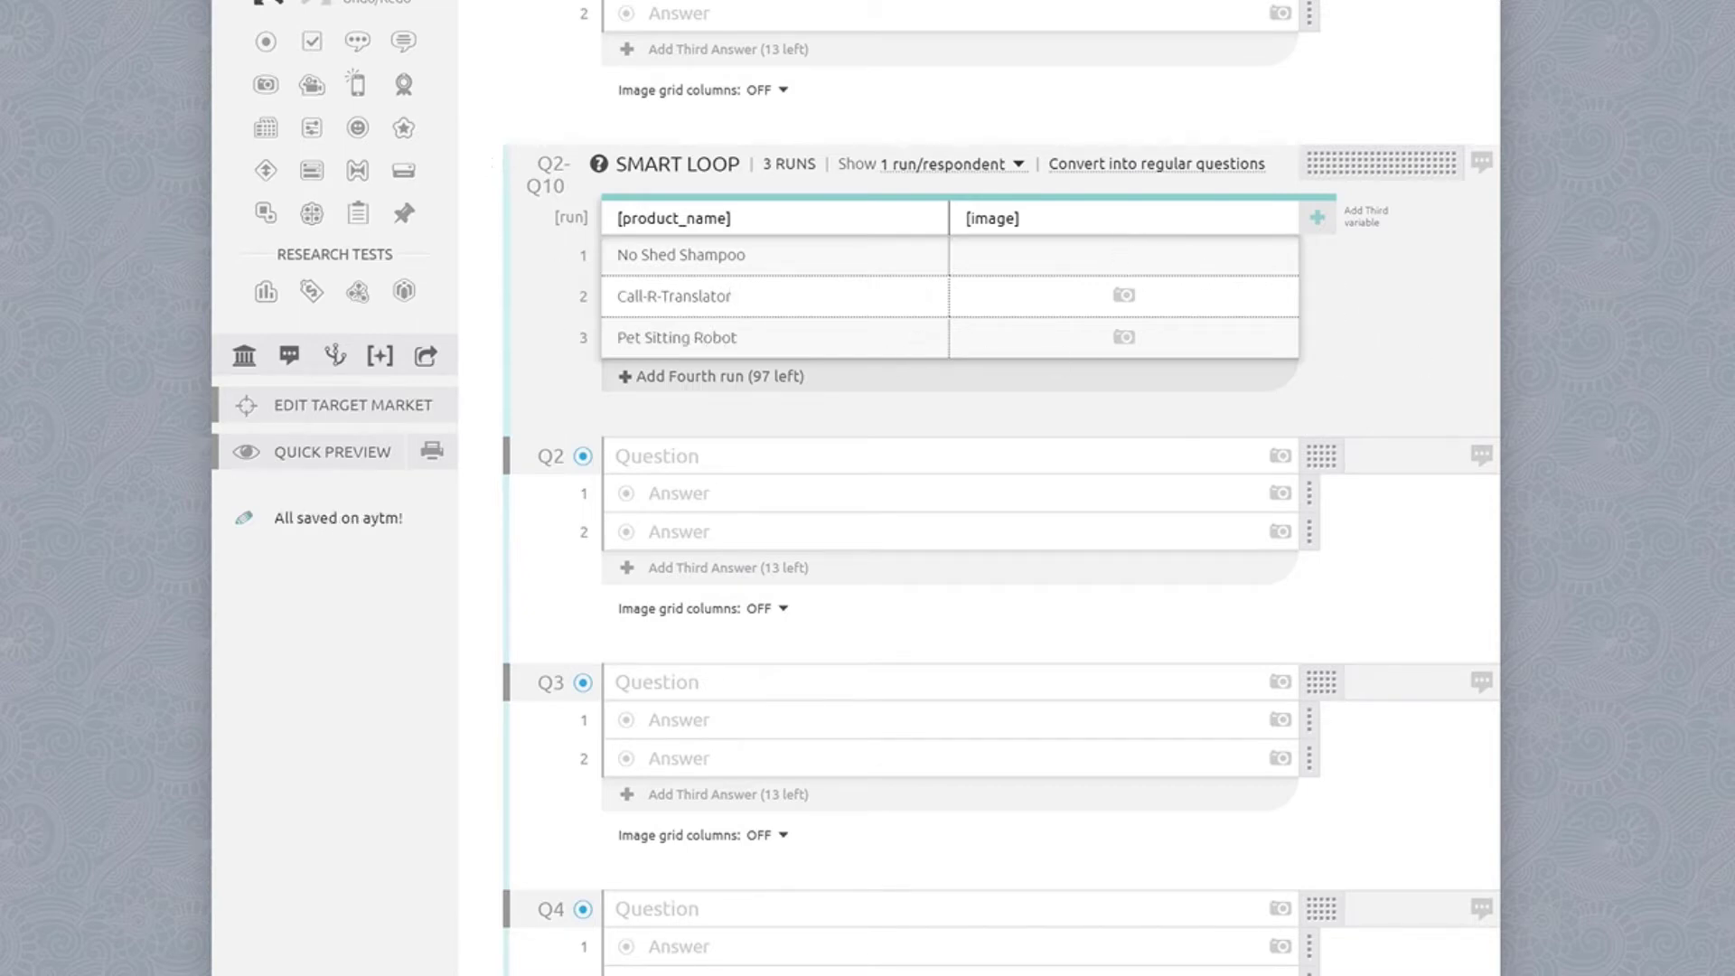
drag(133, 219, 1121, 335)
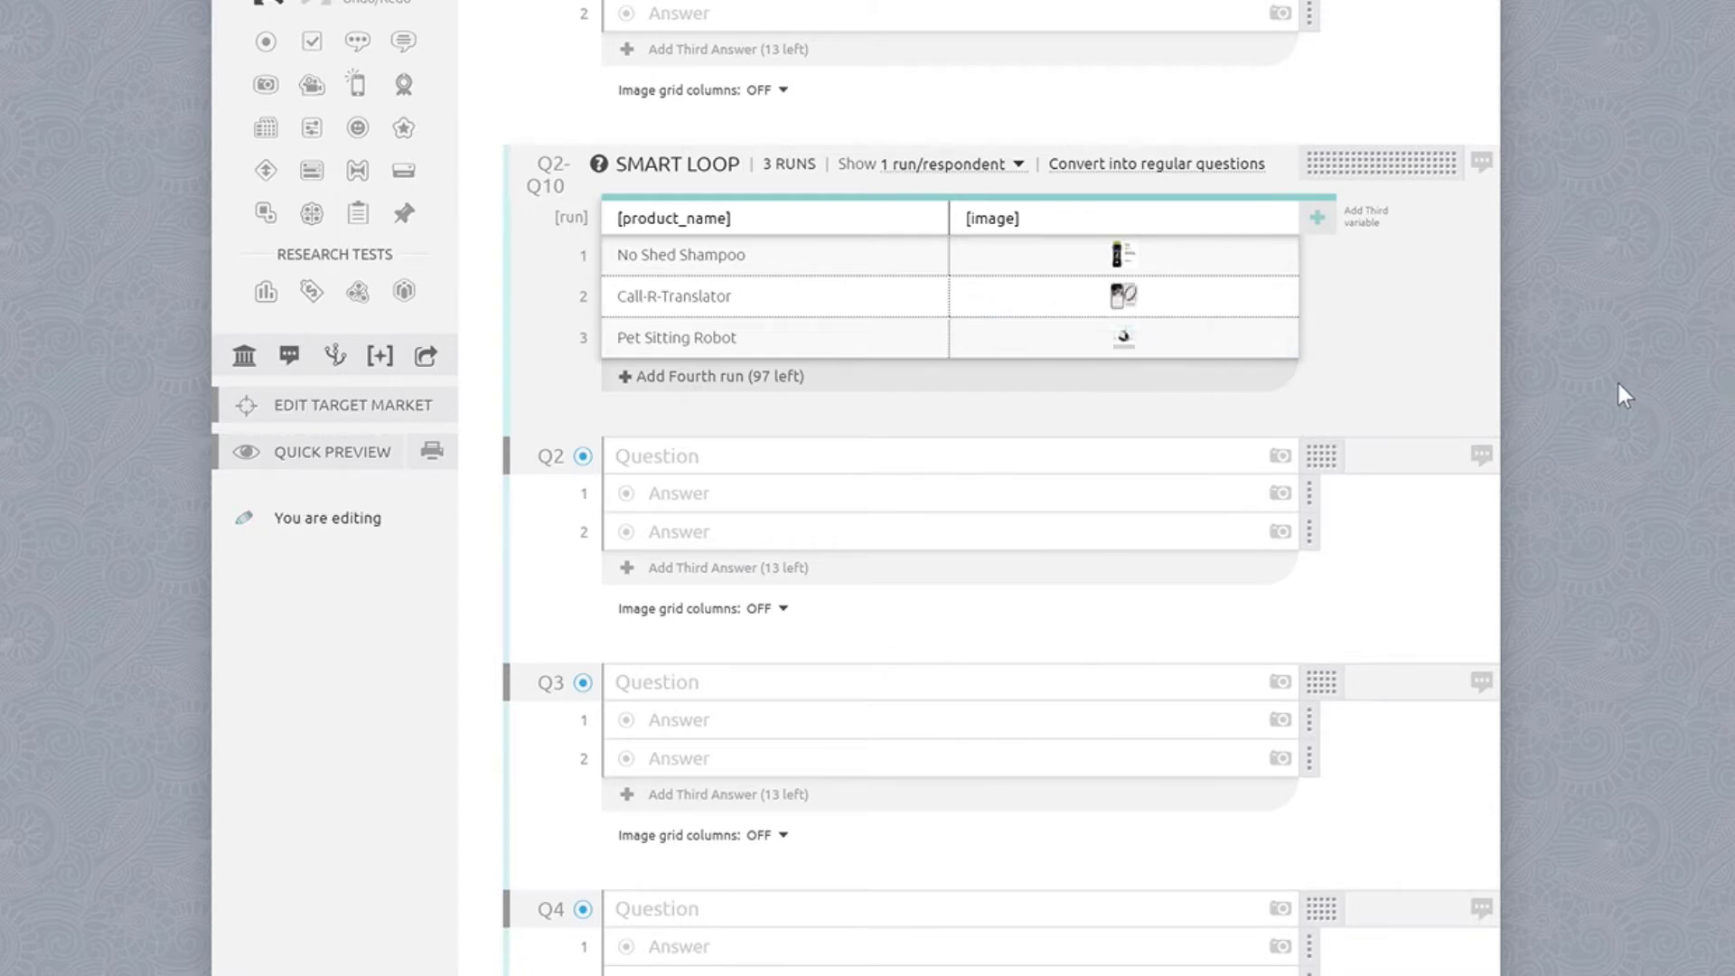
Step: Set the Smart Loop to show 1 run per respondent
click(1020, 166)
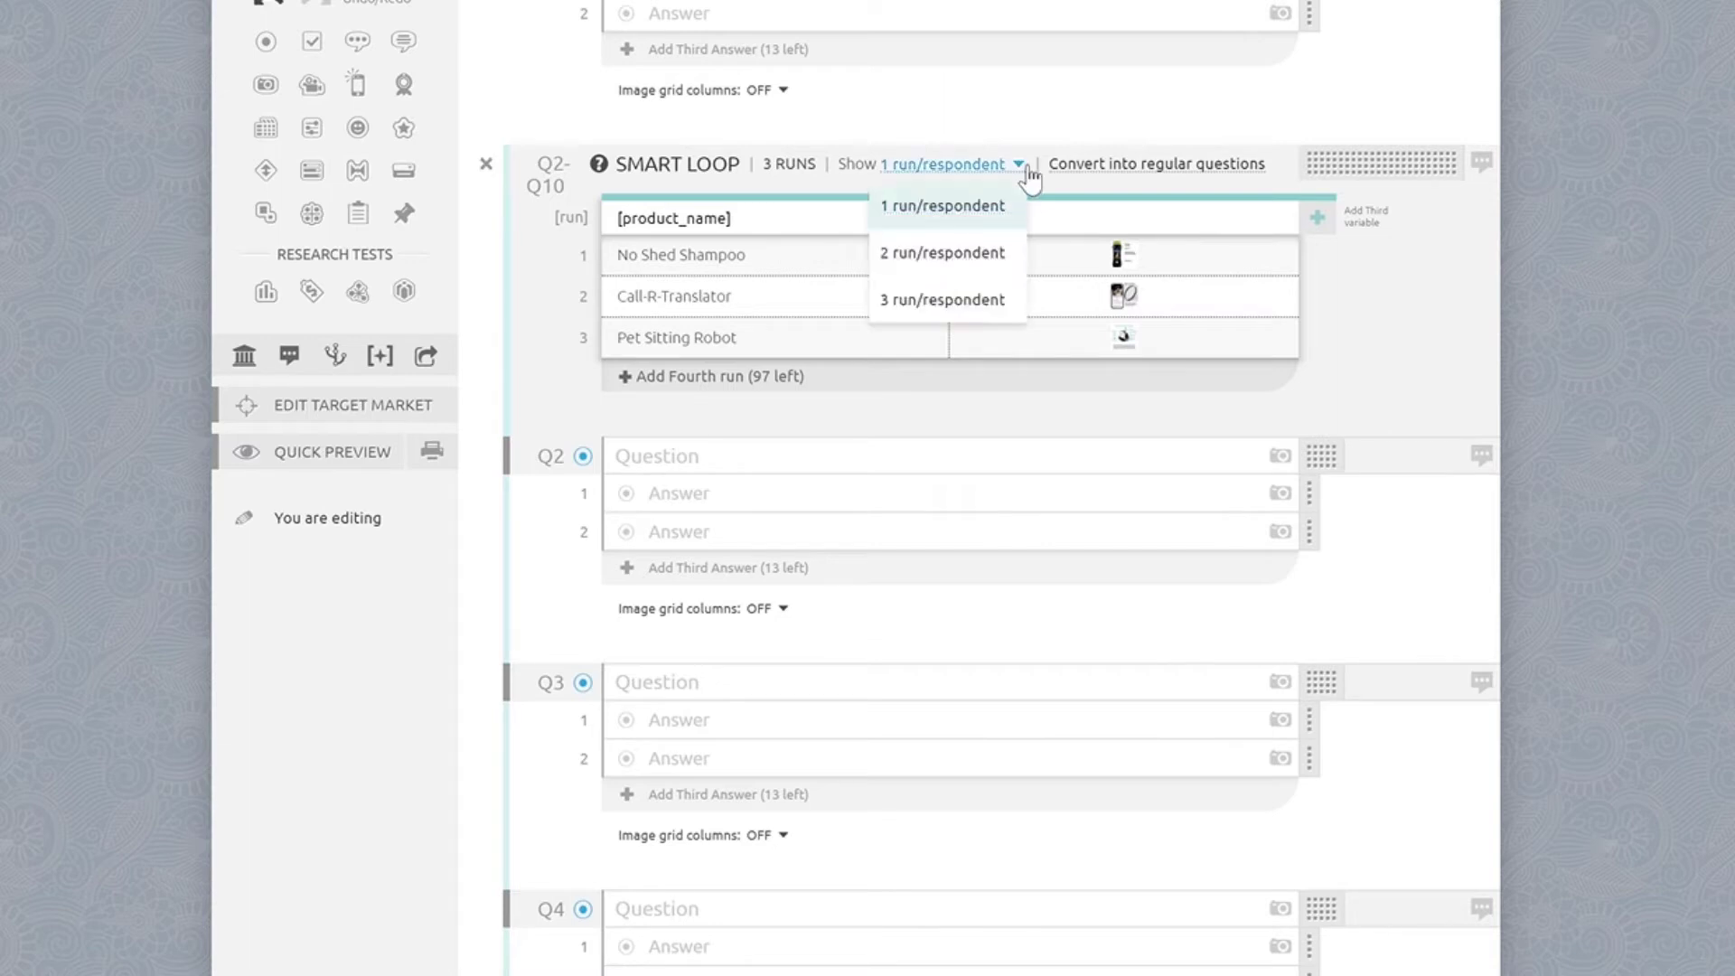
click(965, 208)
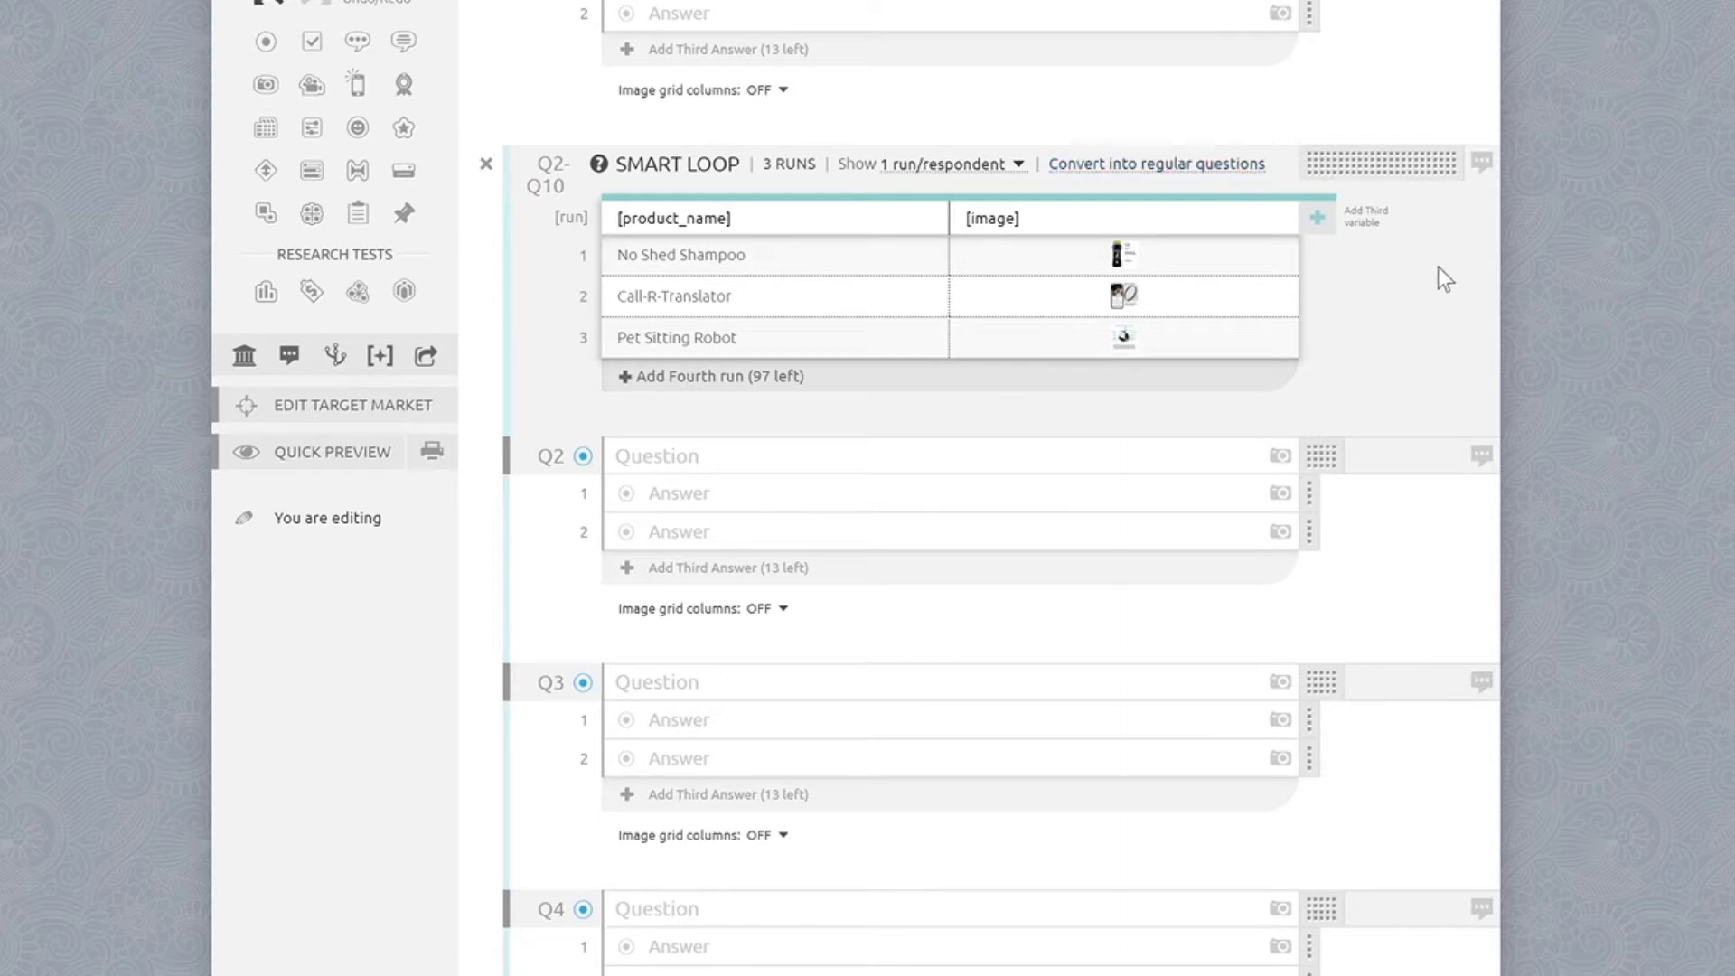
scroll(1605, 301, down, 3)
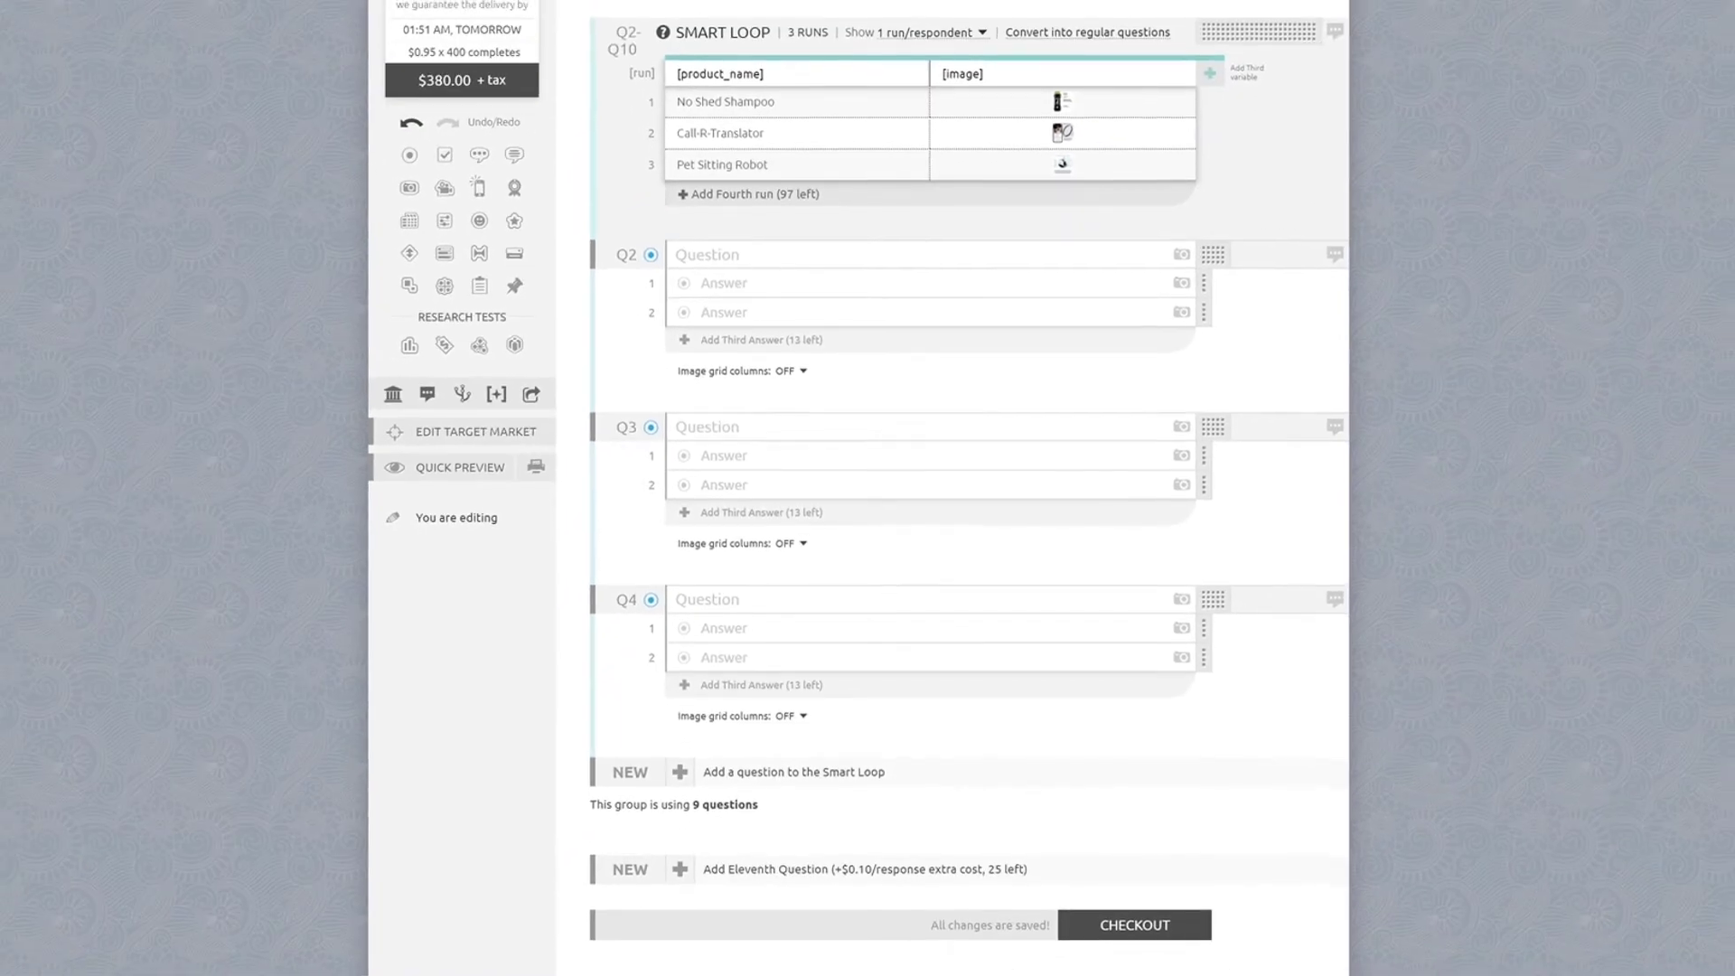
scroll(967, 488, down, 1)
Step: Make Q2 a star rating of the [product_name] with Innovativeness, Practicality and Believability
click(753, 253)
scroll(754, 308, up, 1)
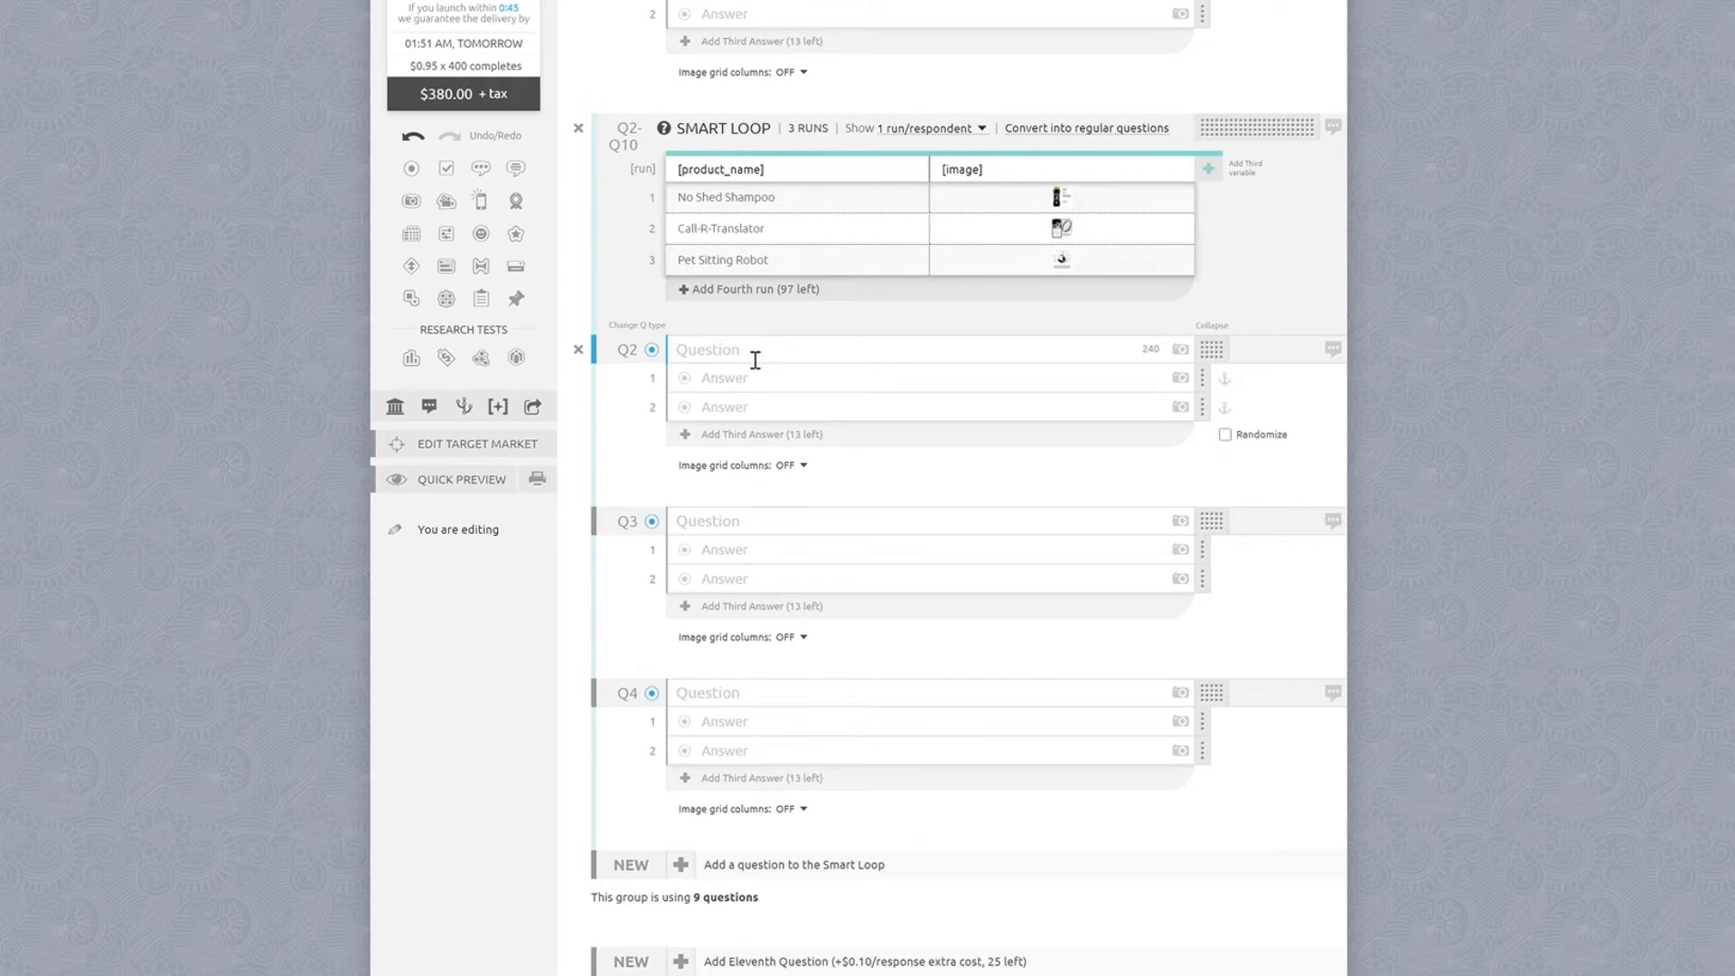
click(652, 349)
click(1101, 492)
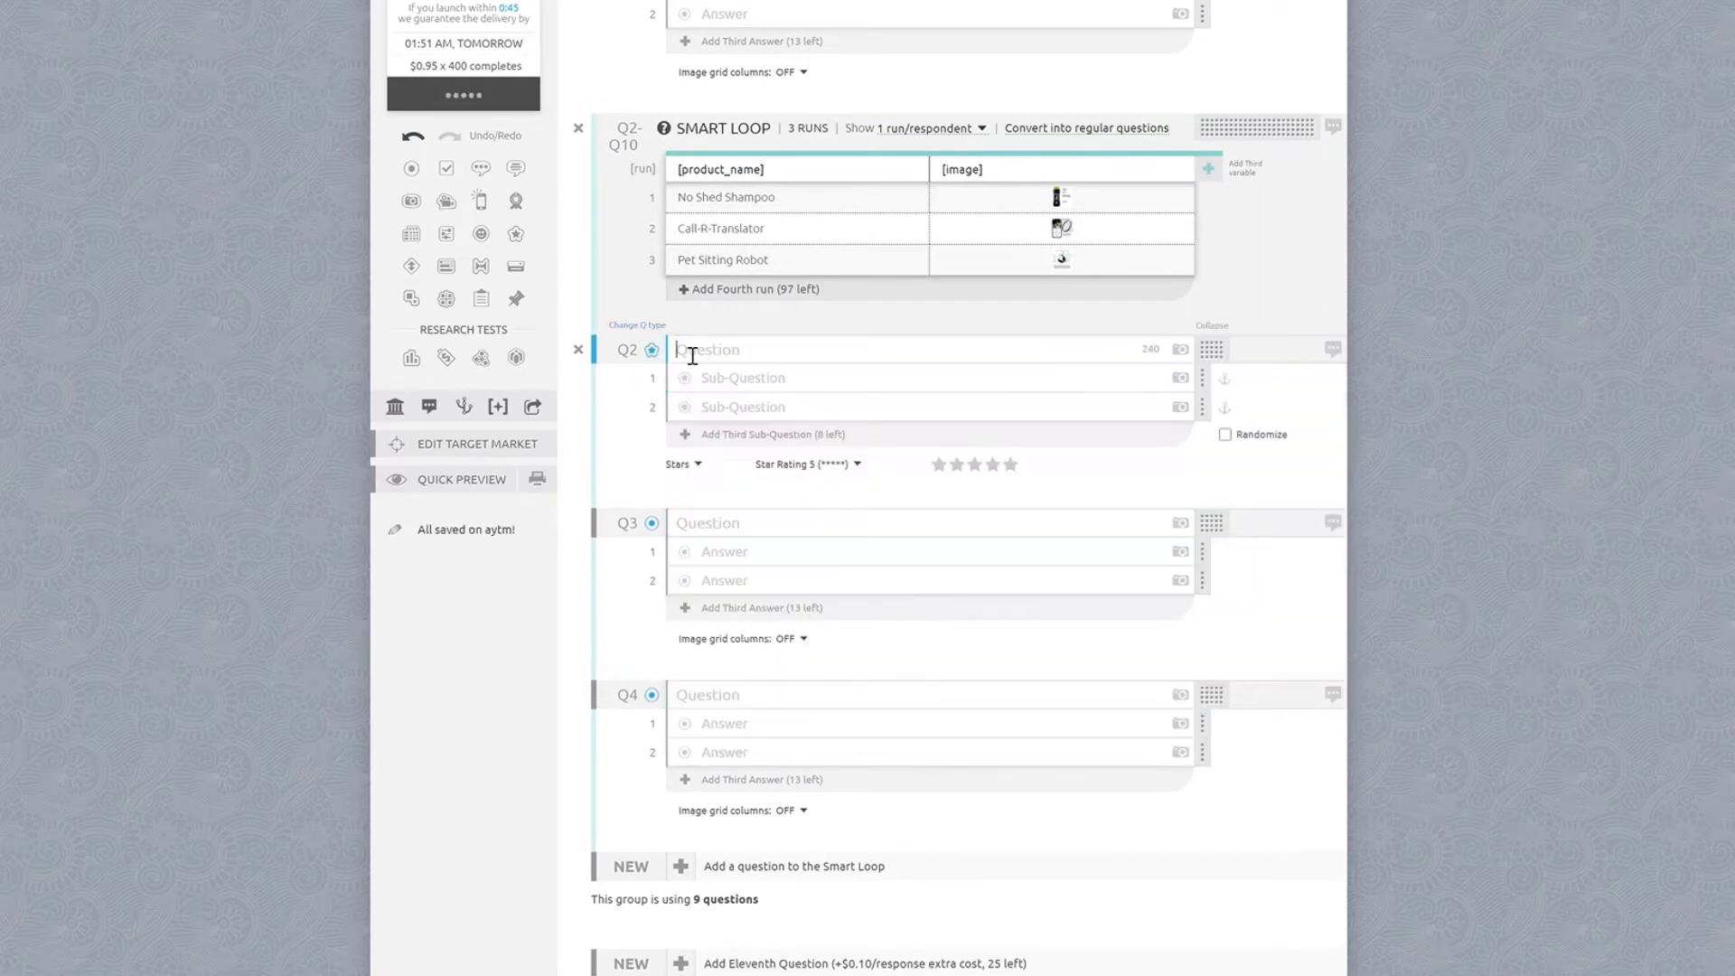
text(Please rate each of the foll)
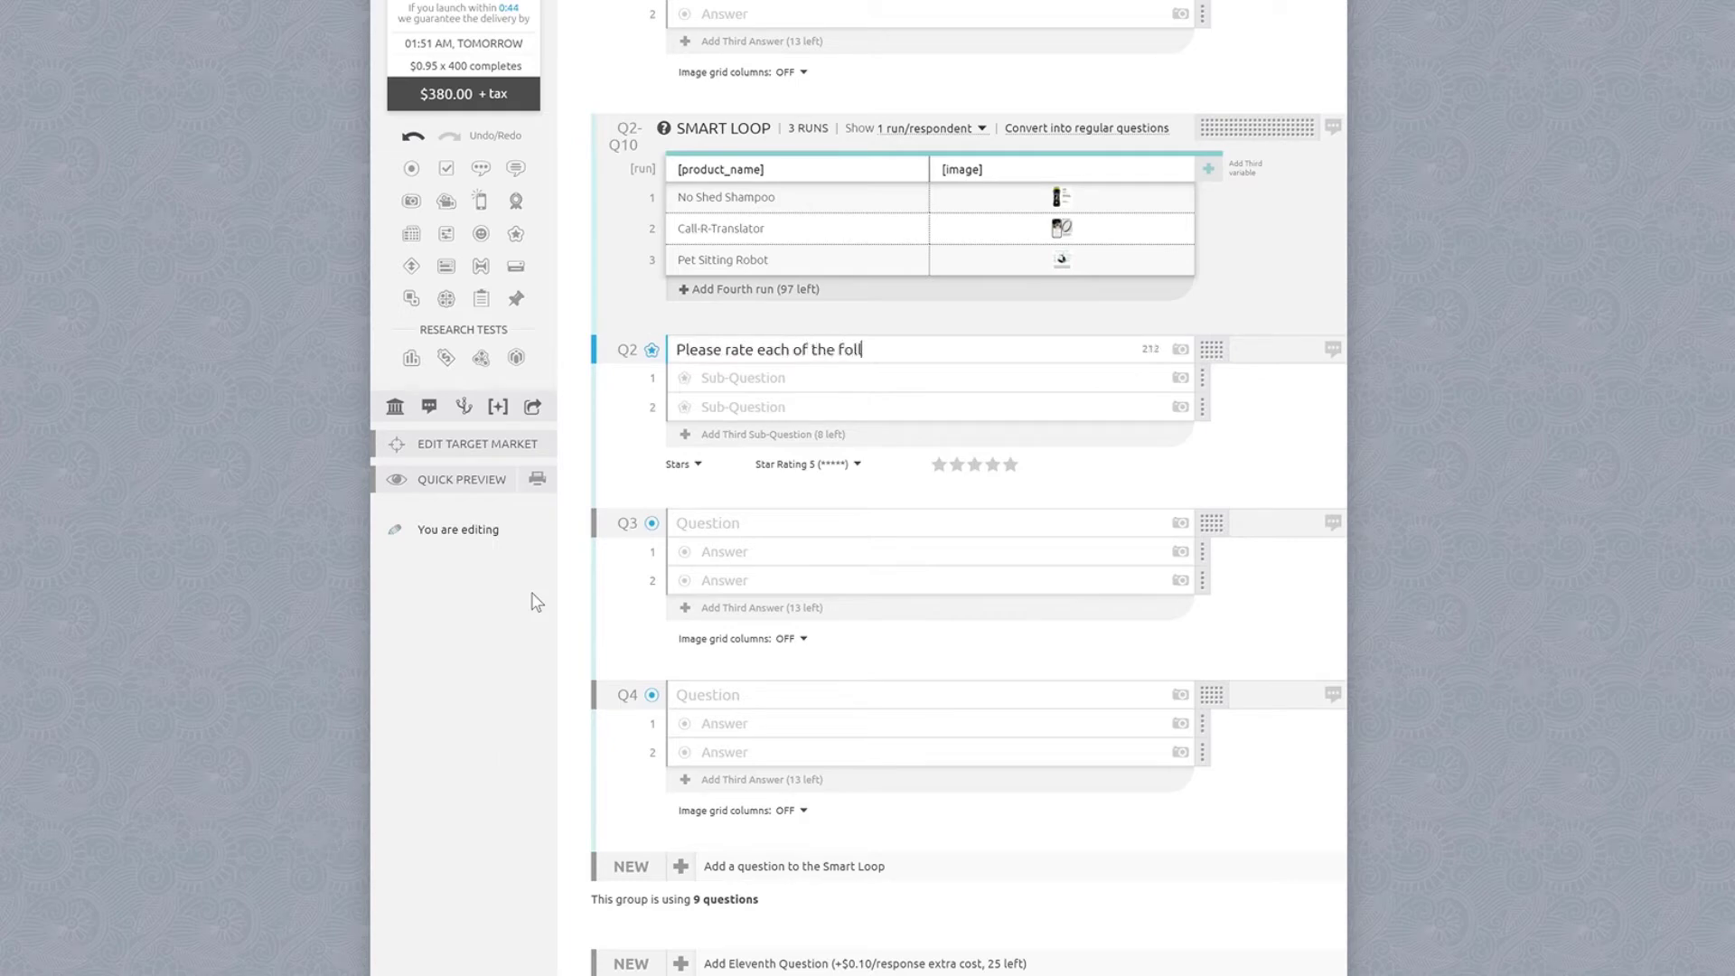
text(owing qualities of the [p)
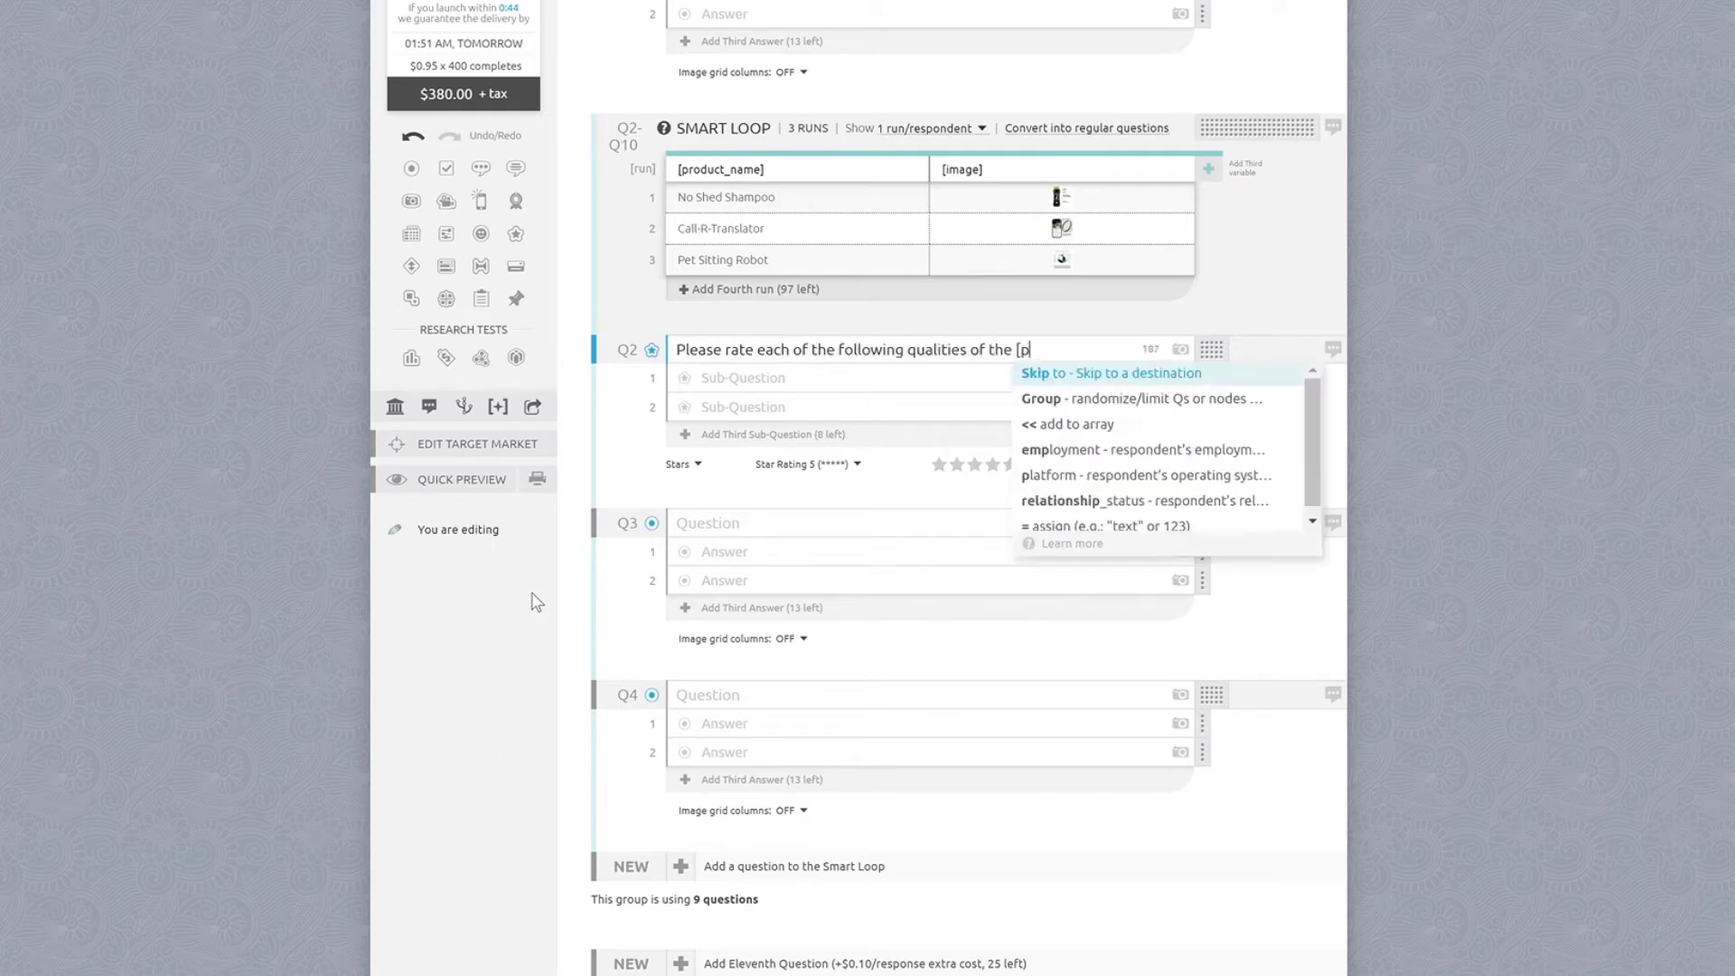
text(roduct_name])
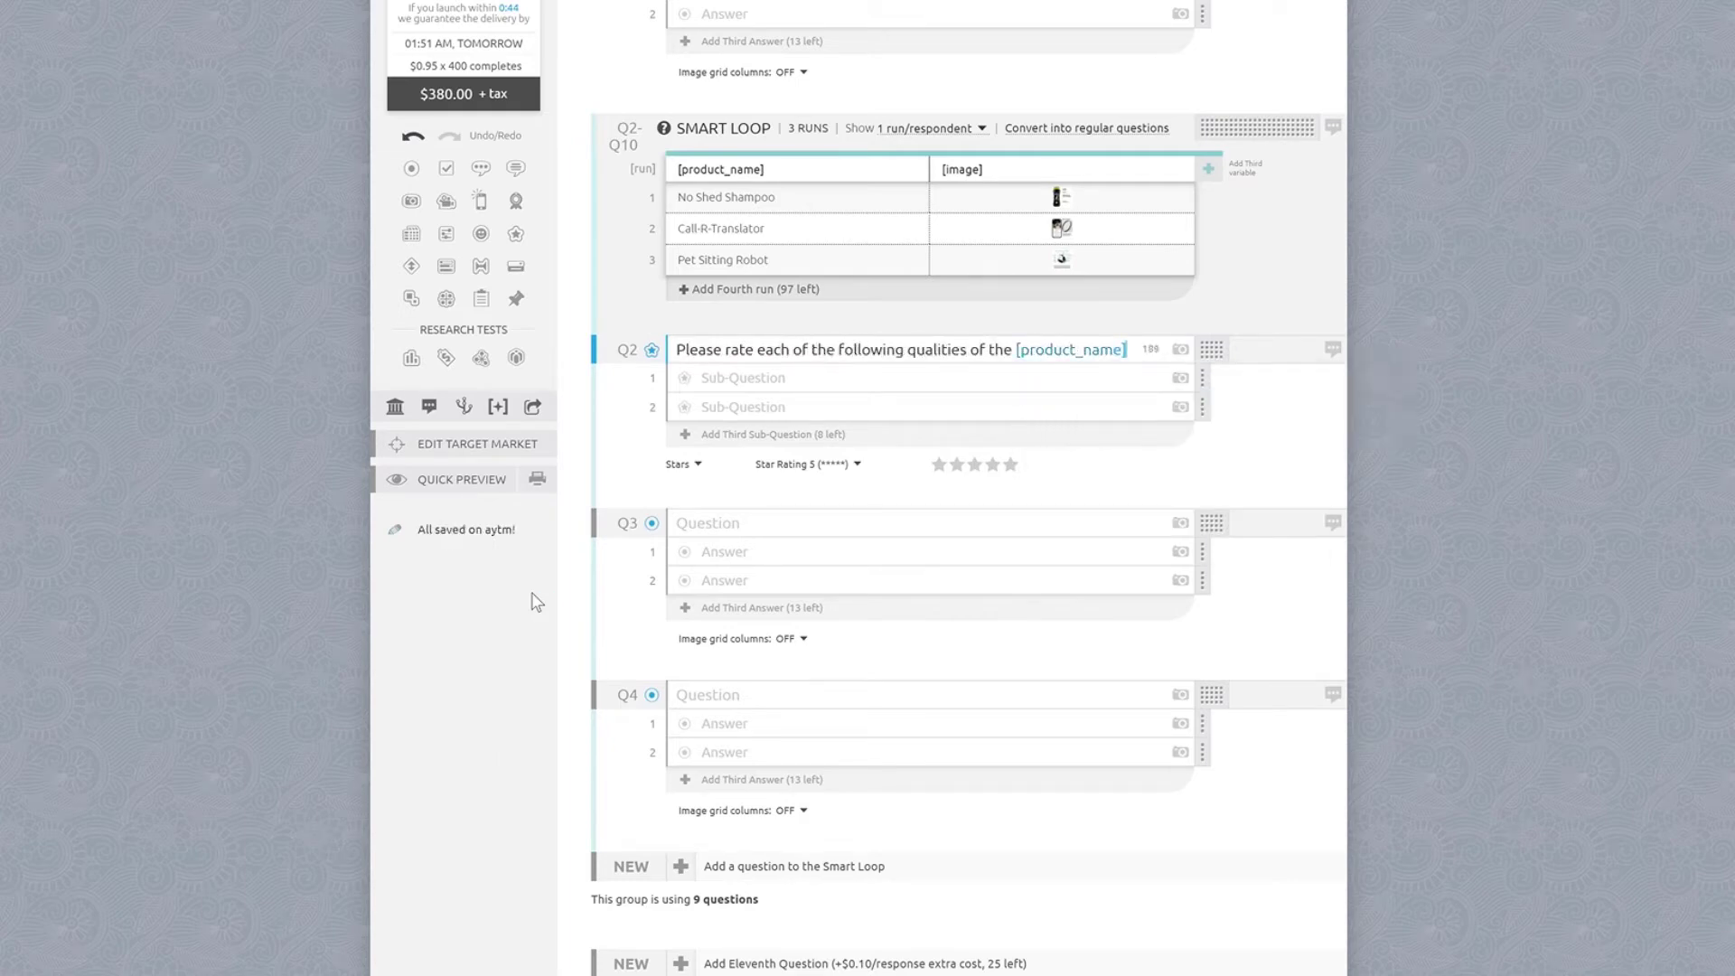
text(: [image])
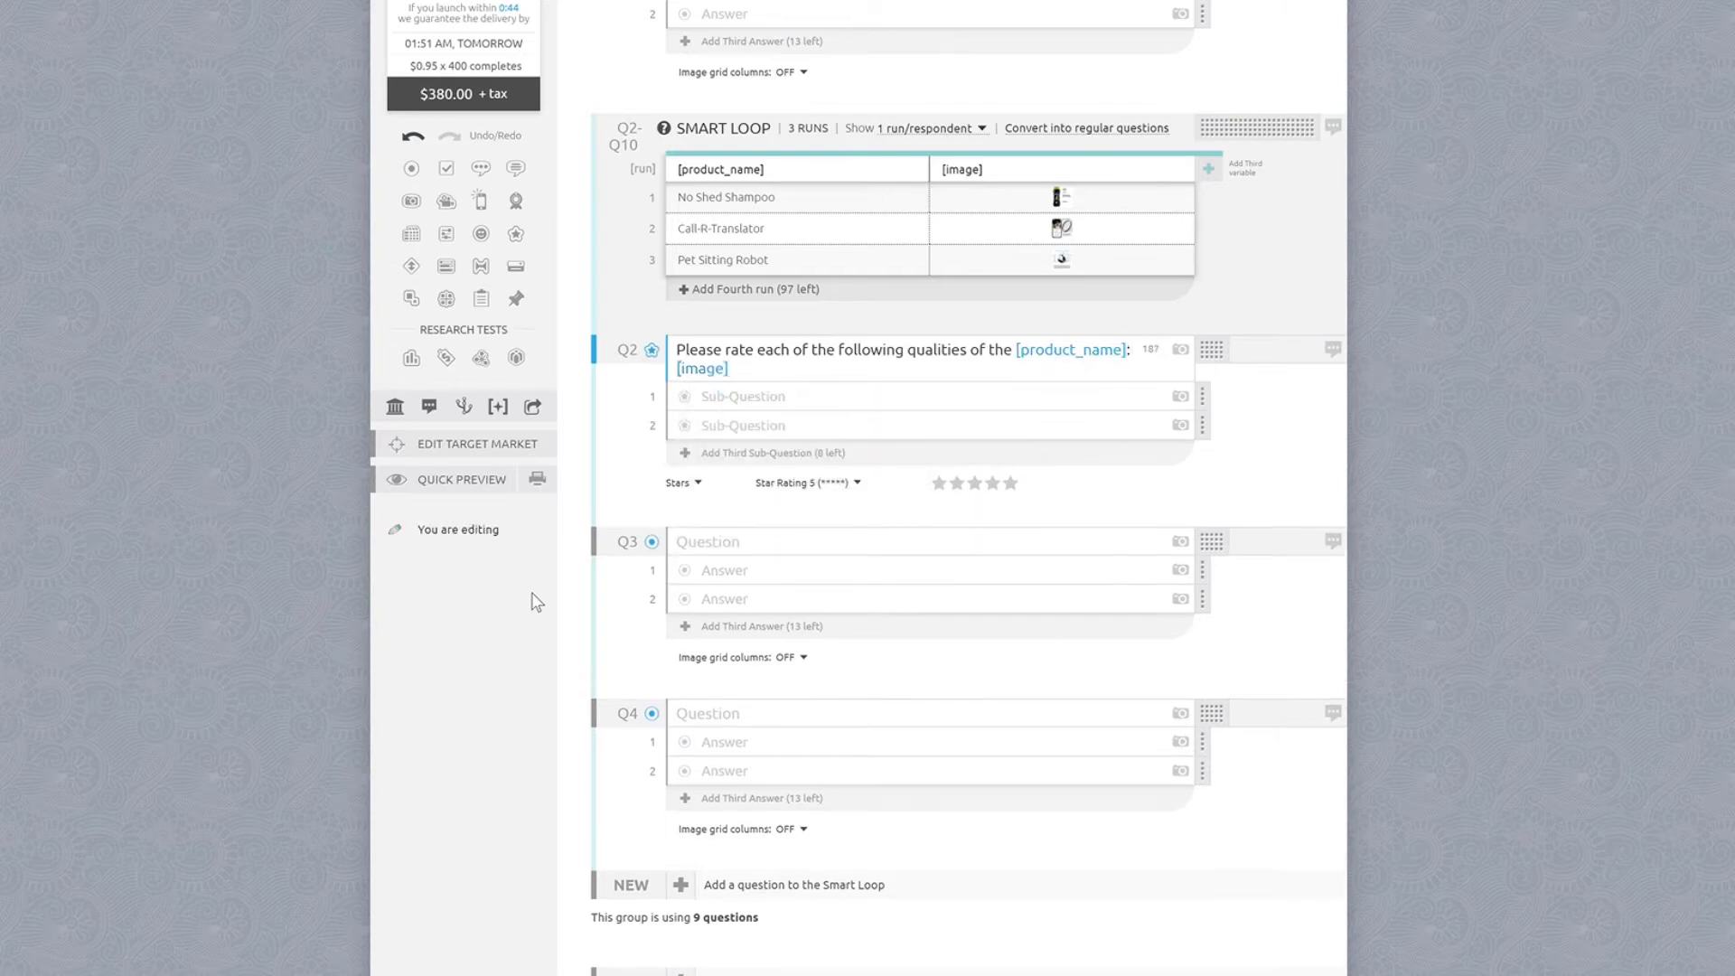
click(887, 398)
text(Innova)
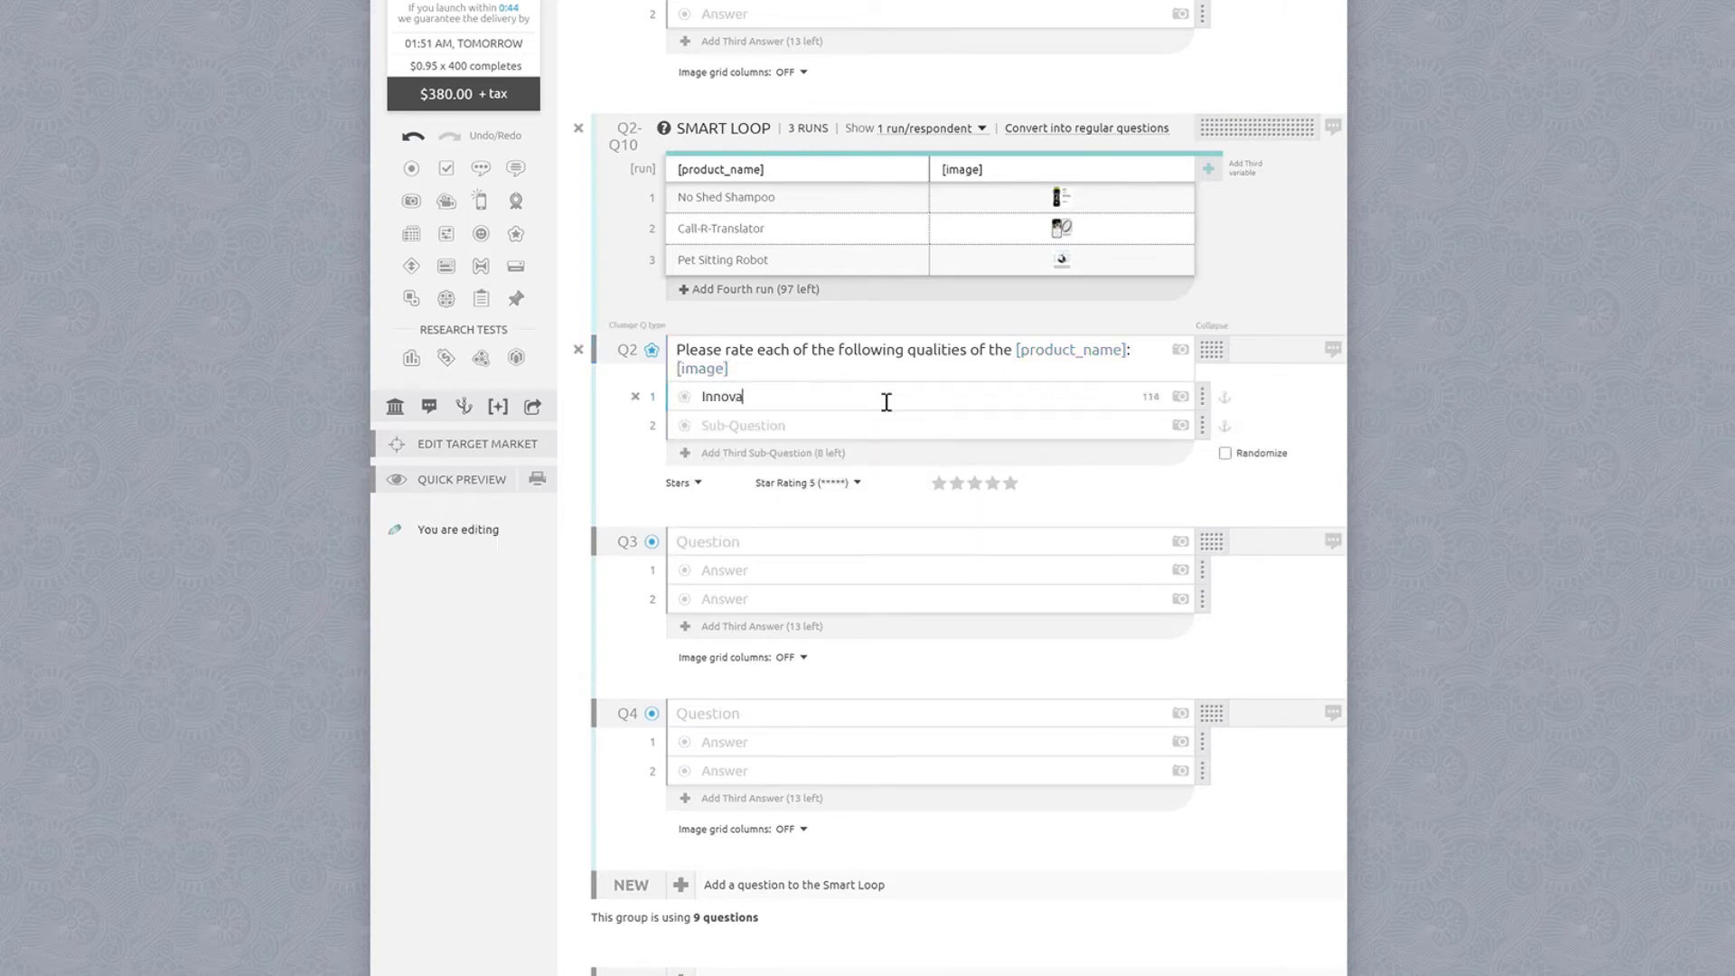
text(tiveness)
key(Tab)
text(Practicality)
key(Tab)
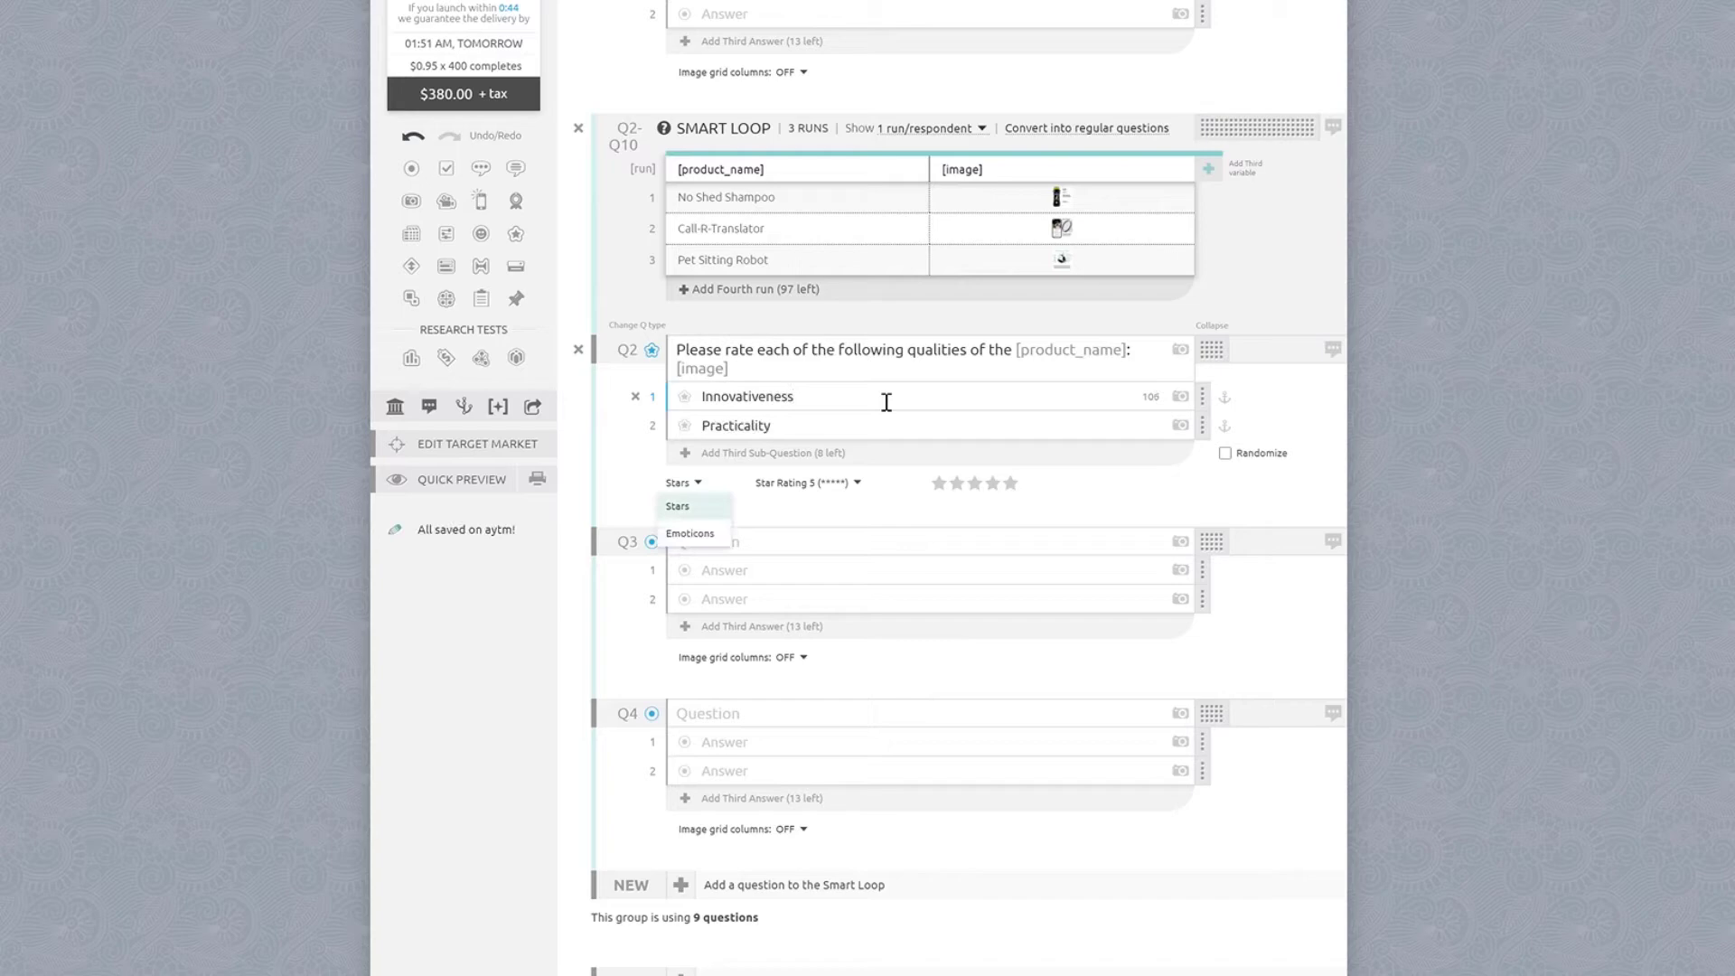
key(Return)
text(Believability)
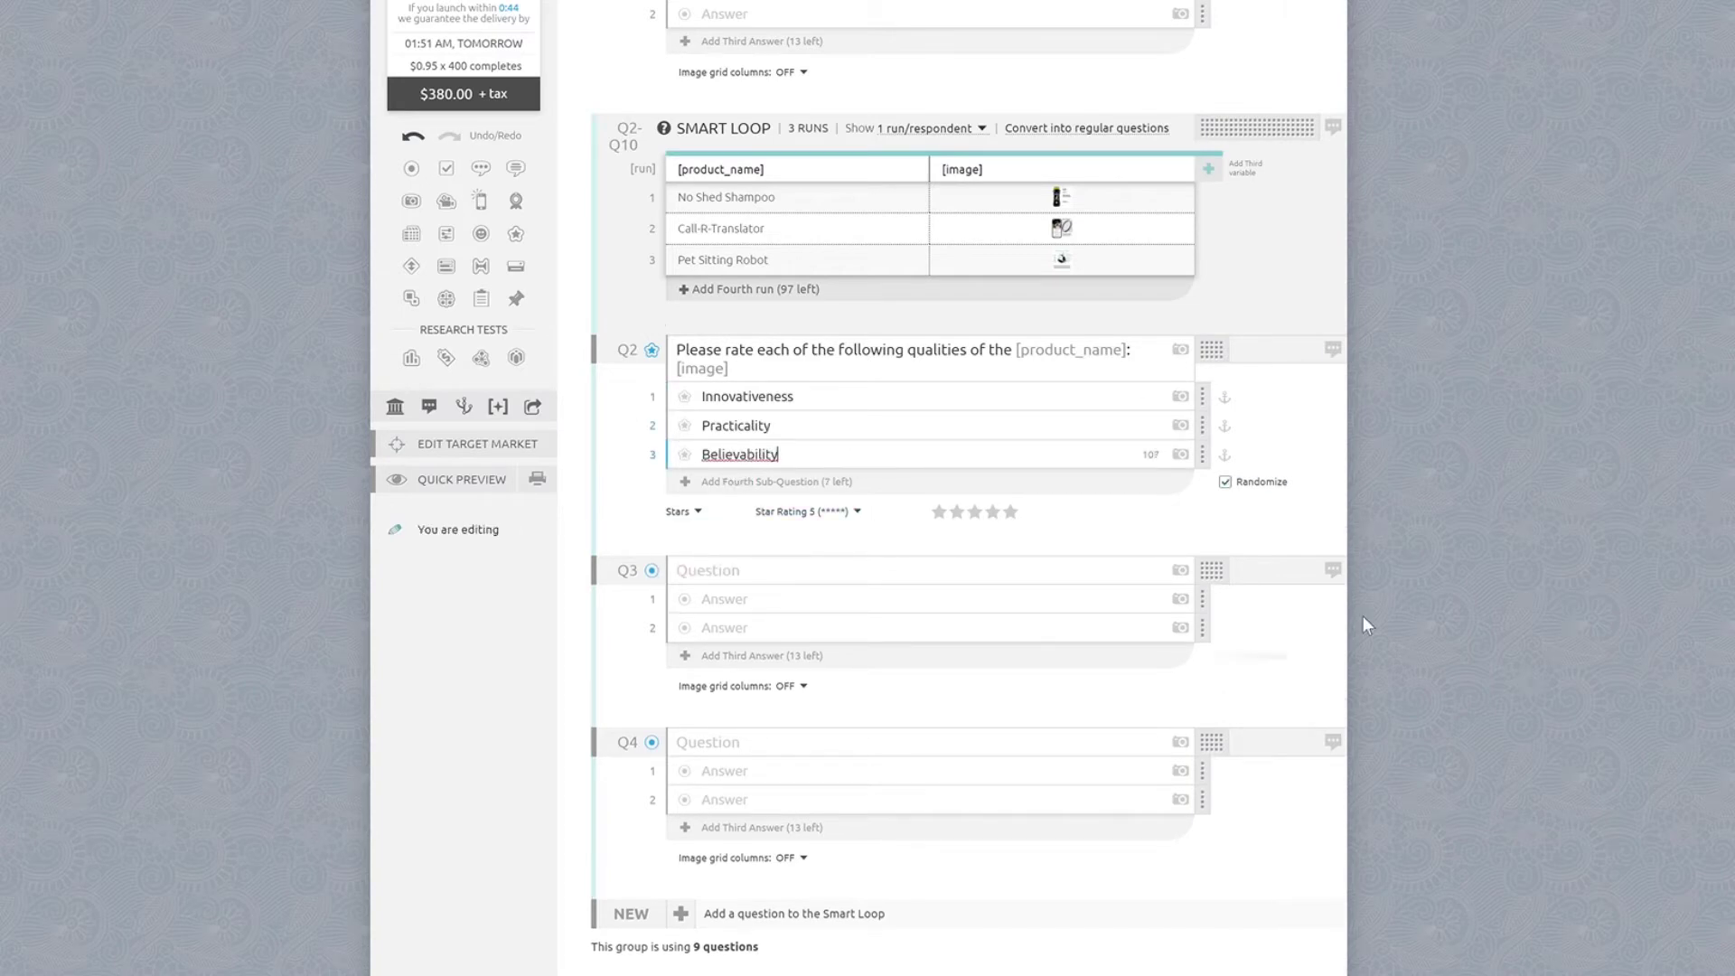
Step: Make Q3 a purchase-likelihood matrix for [product_name] using the Level of Likelihood scale
scroll(1363, 617, down, 1)
click(750, 470)
text(How likely would you be to purchase [product_name)
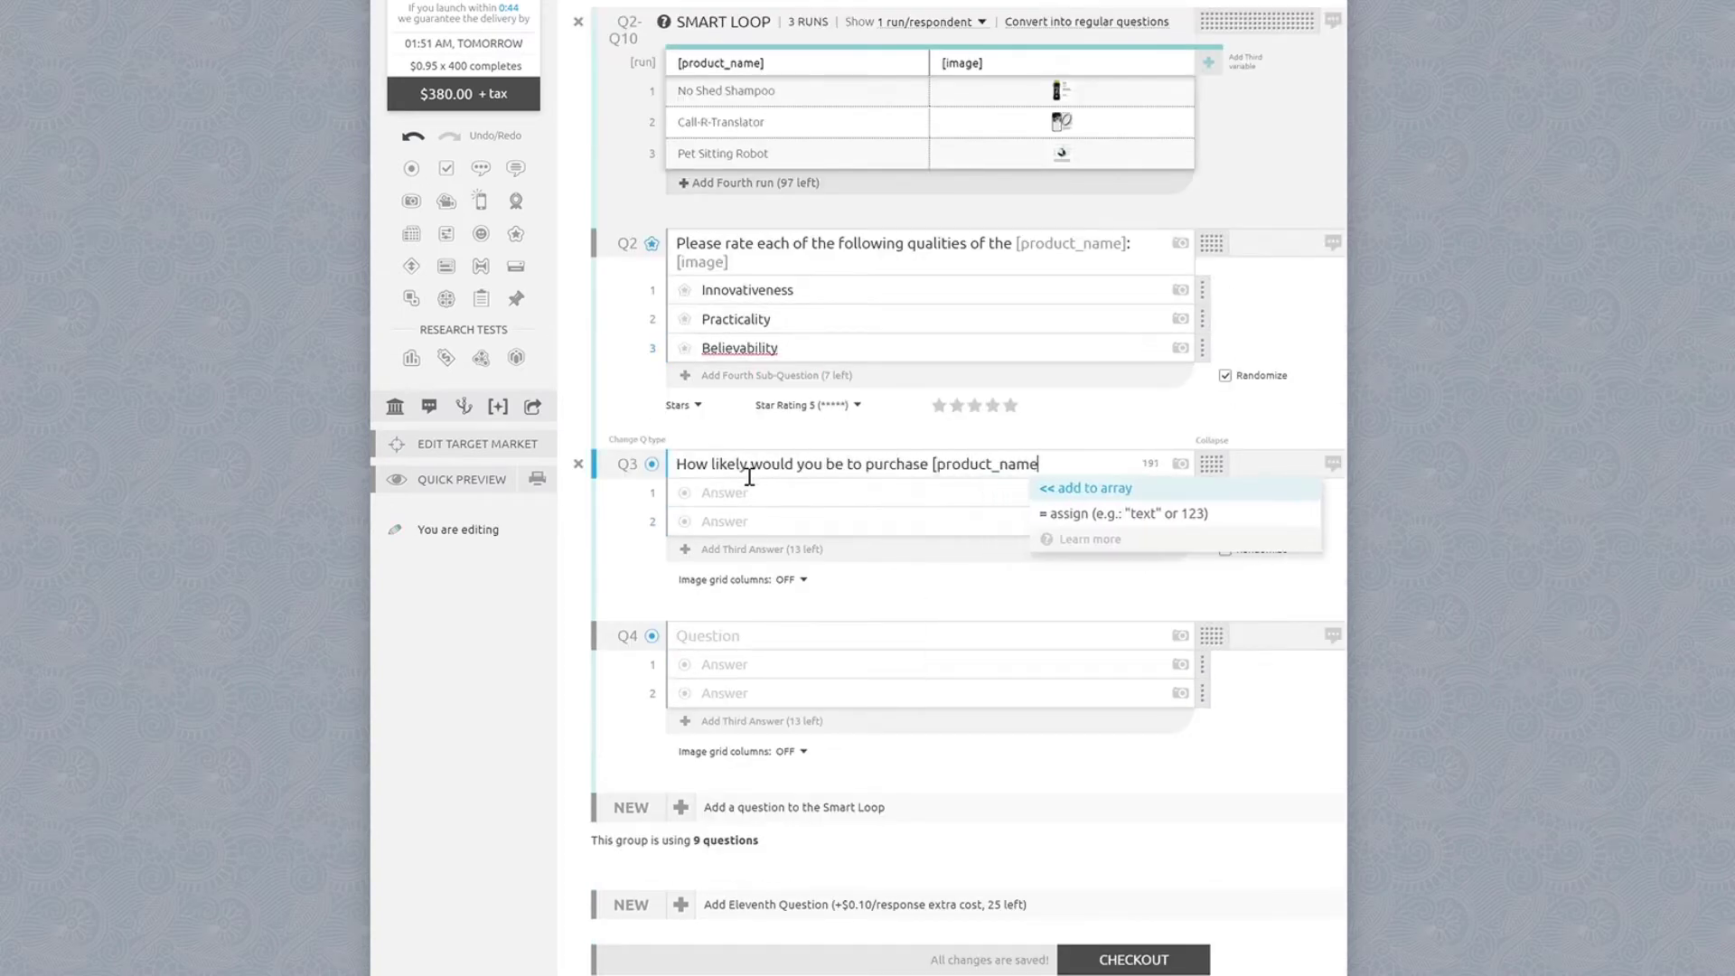
text(] if the price wasn't an issue? [image])
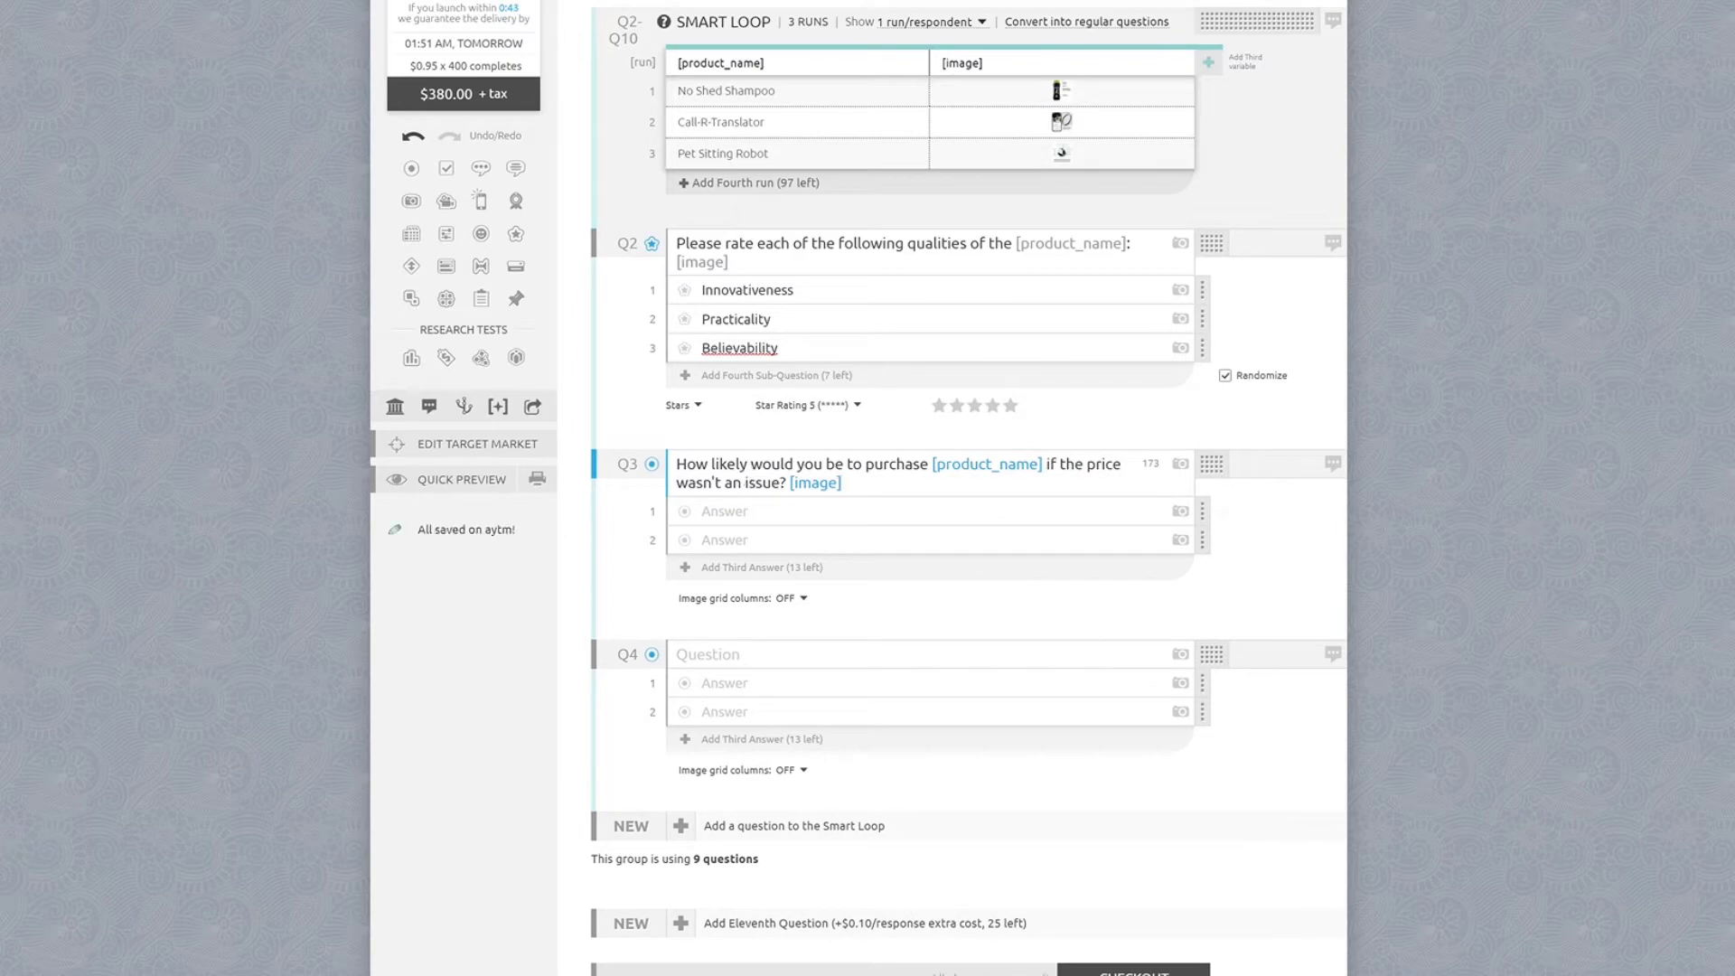
click(651, 464)
click(971, 535)
click(1191, 607)
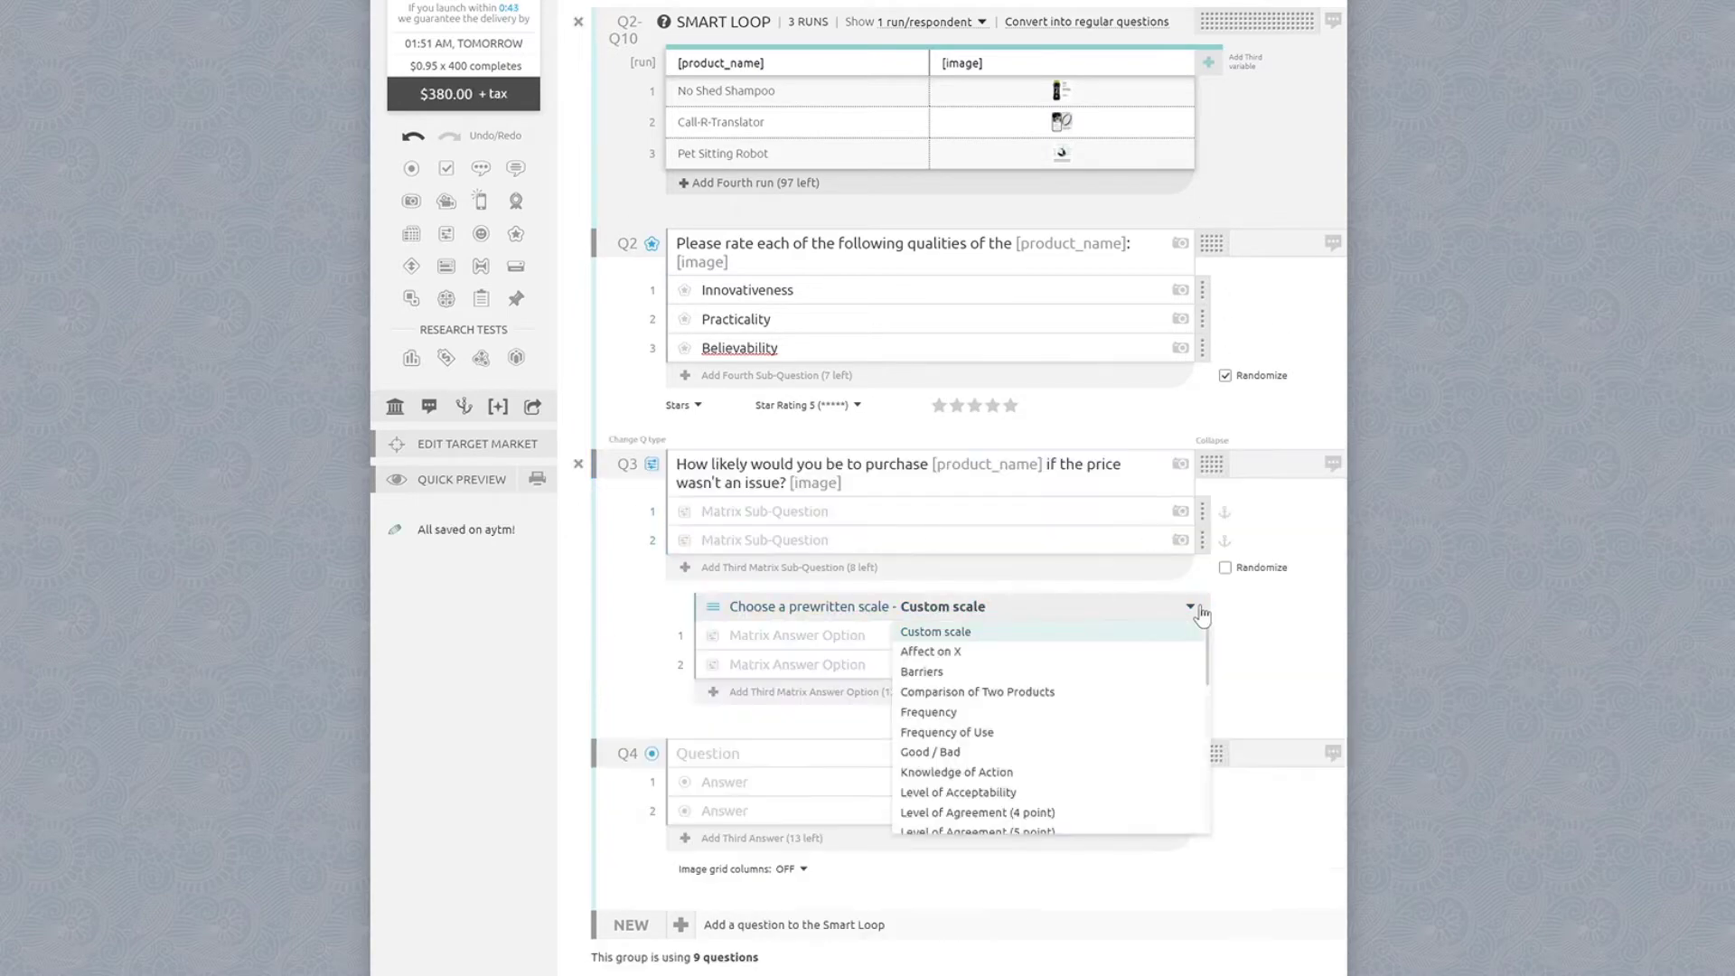
scroll(1123, 748, down, 5)
click(1057, 736)
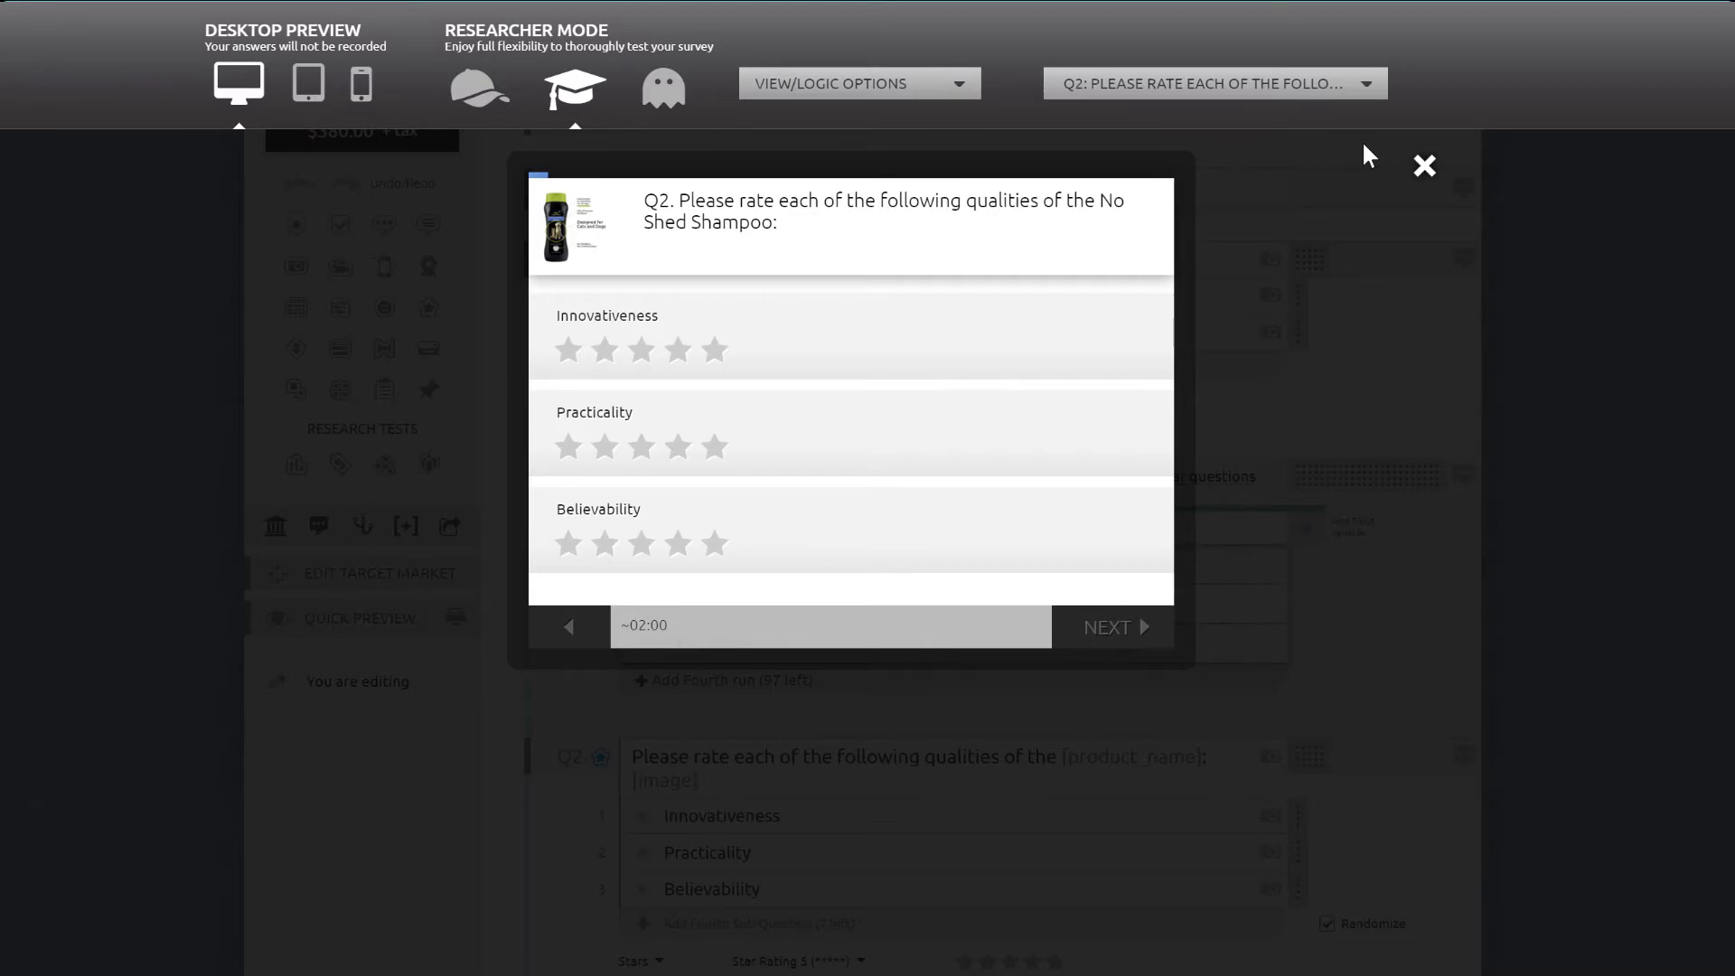
Step: Close the survey preview and scroll down the editor sidebar
click(1425, 168)
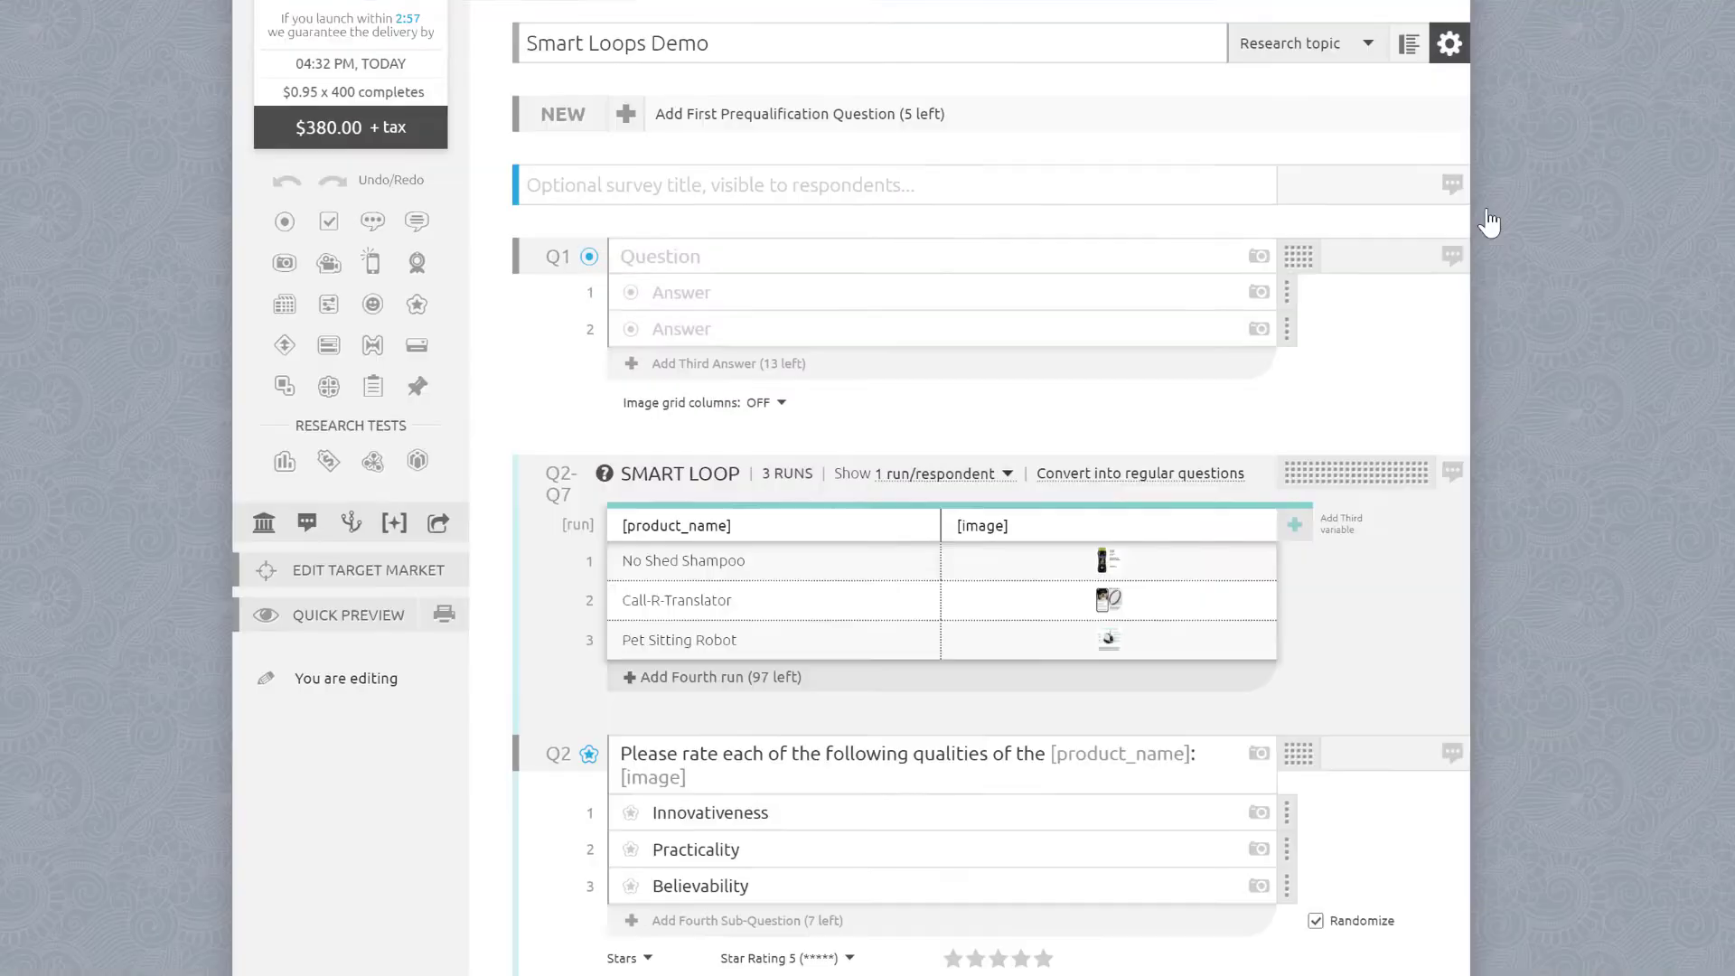
scroll(1635, 394, down, 1)
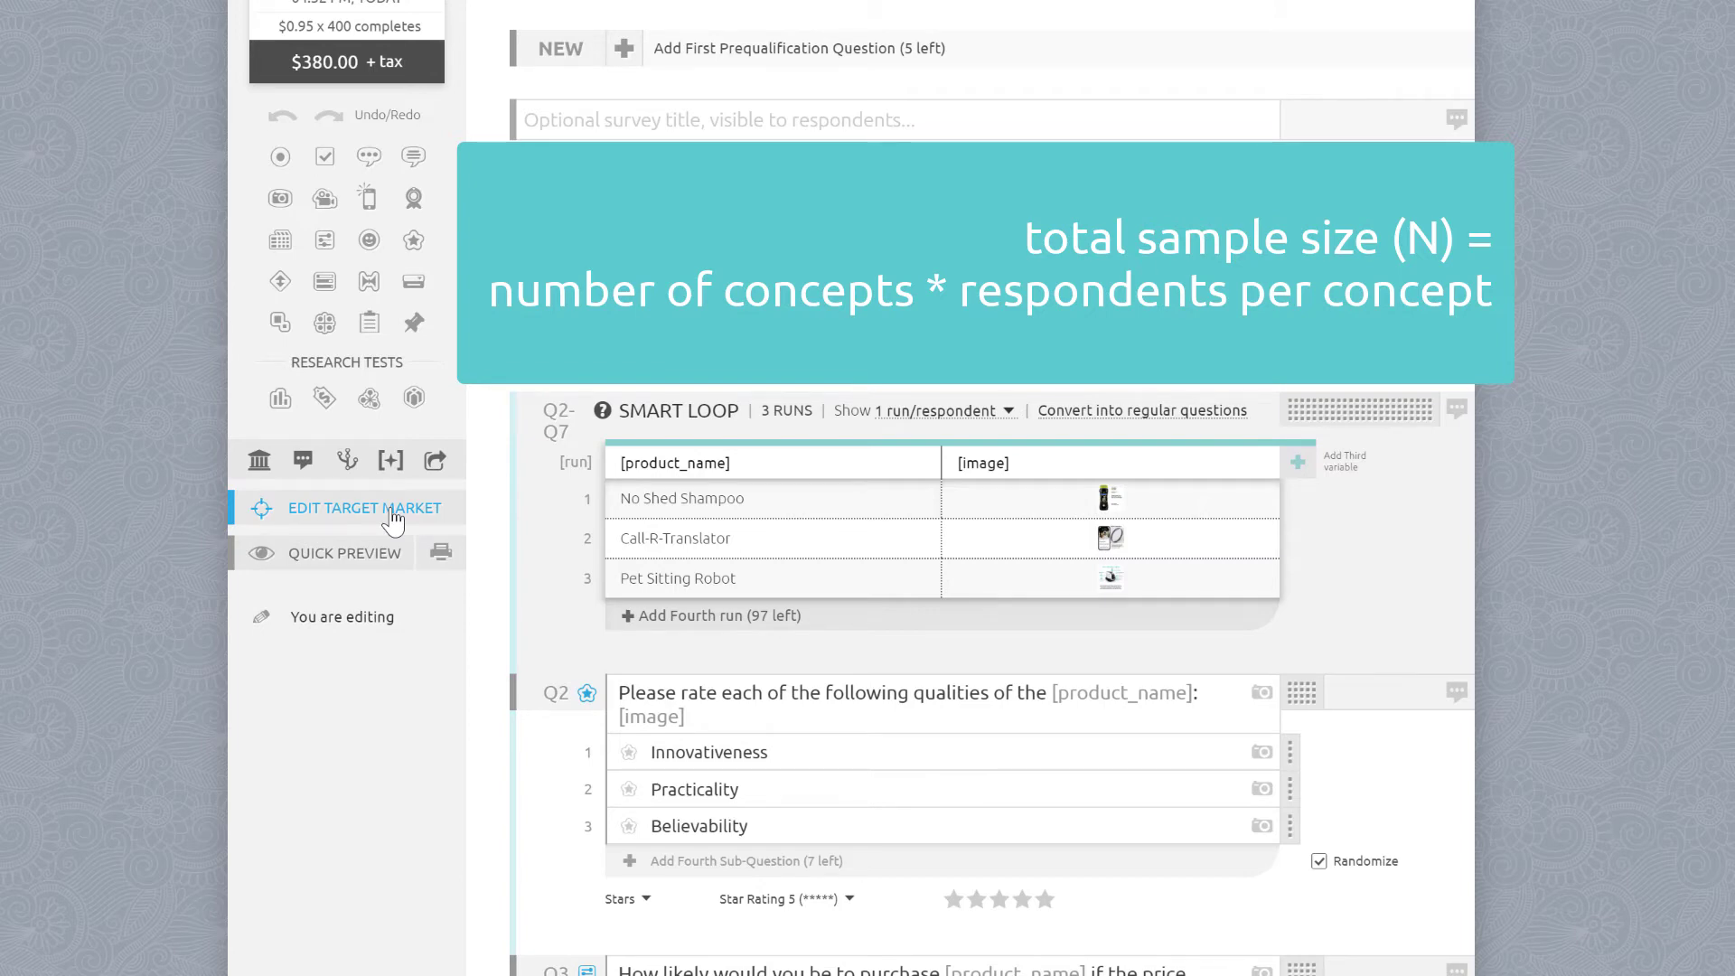
Step: Set the target market's Total Sample size (N) to 900
click(391, 512)
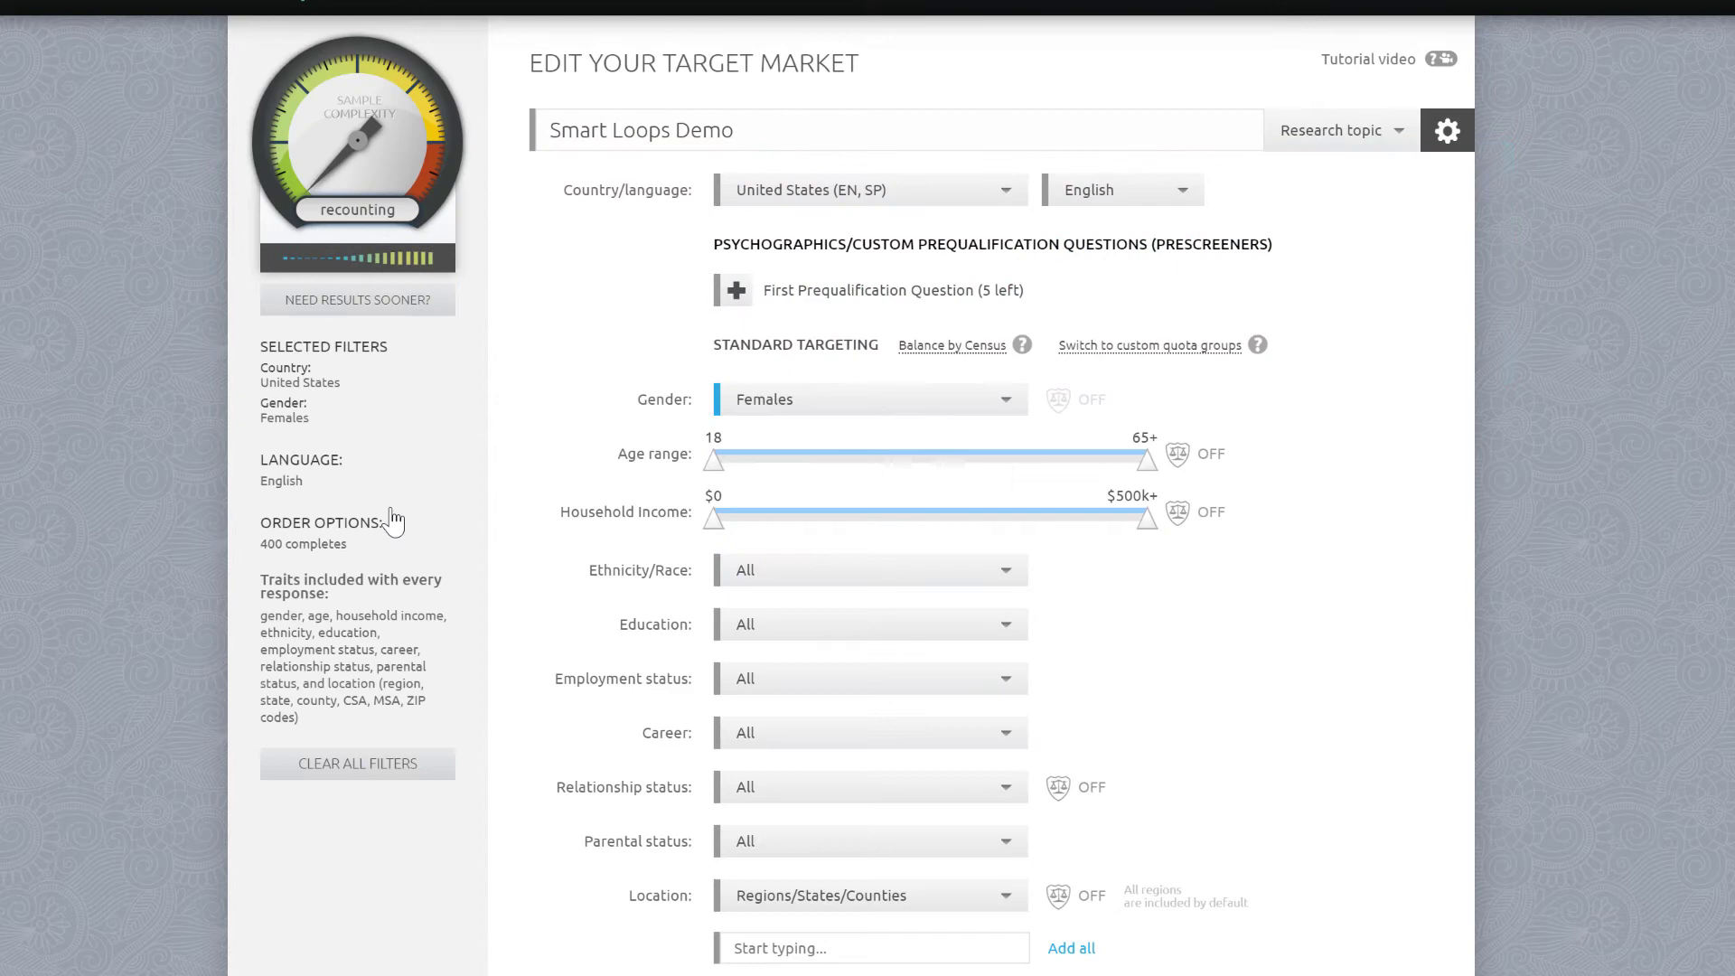
scroll(1301, 768, down, 4)
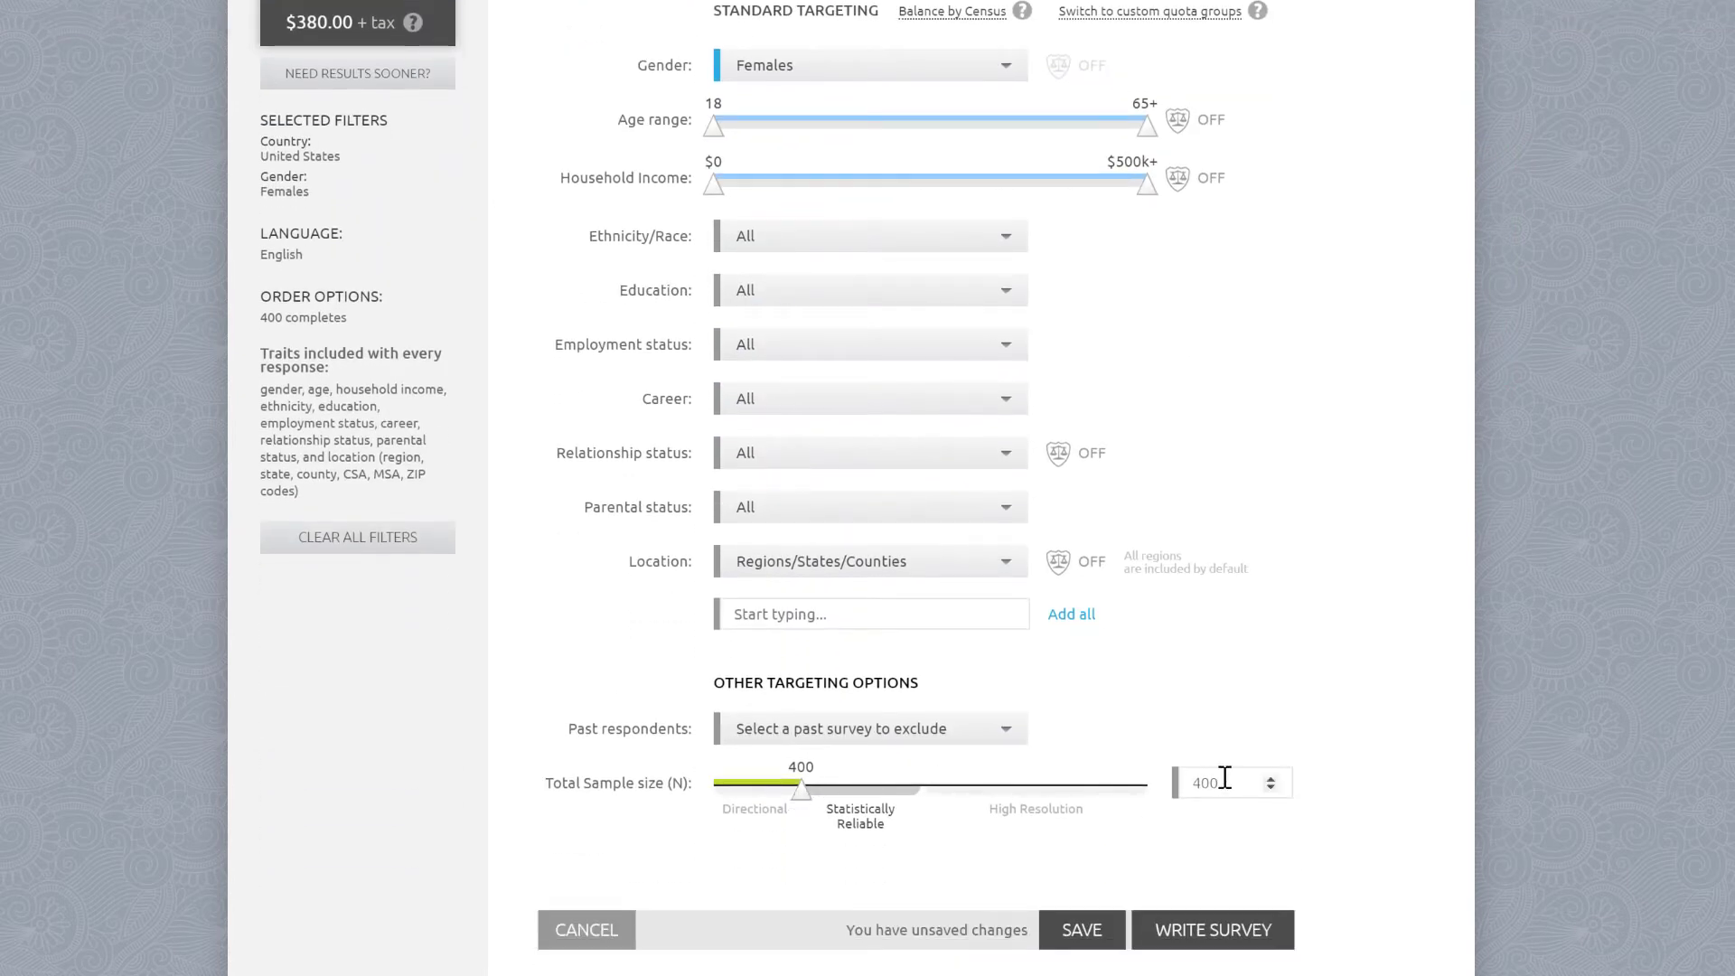
drag(1224, 778, 1198, 777)
text(900)
click(1355, 750)
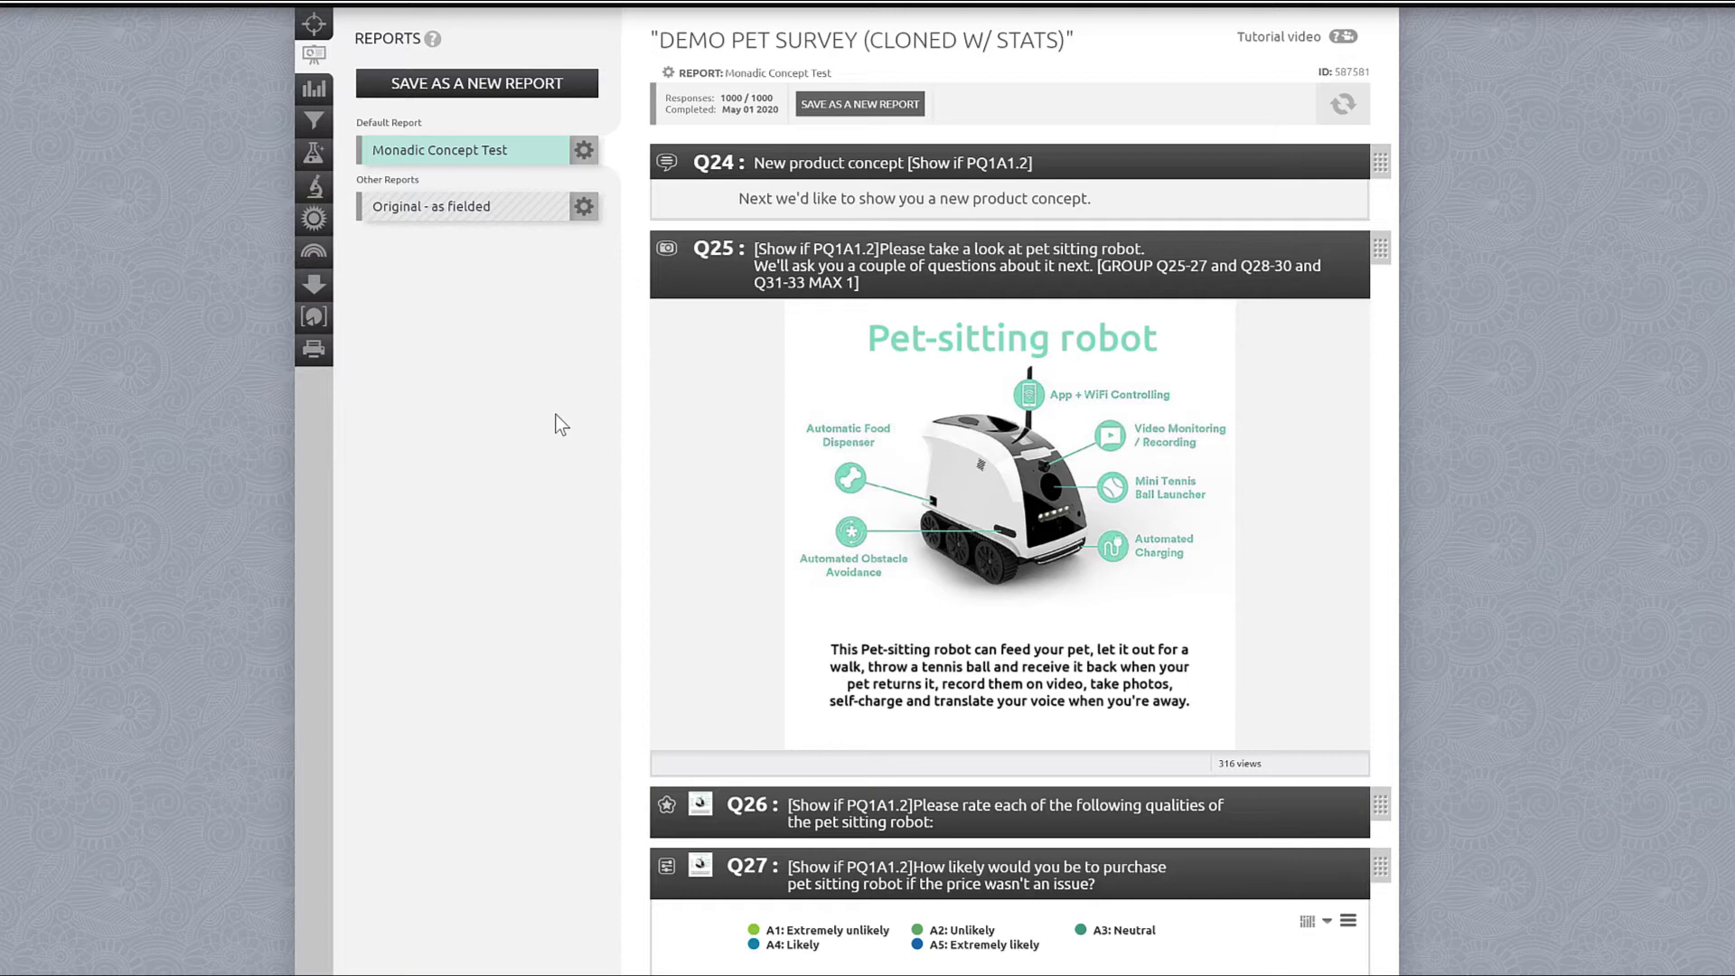
Step: Insert a Data Lab Virtual Question into the report above Q24
click(313, 155)
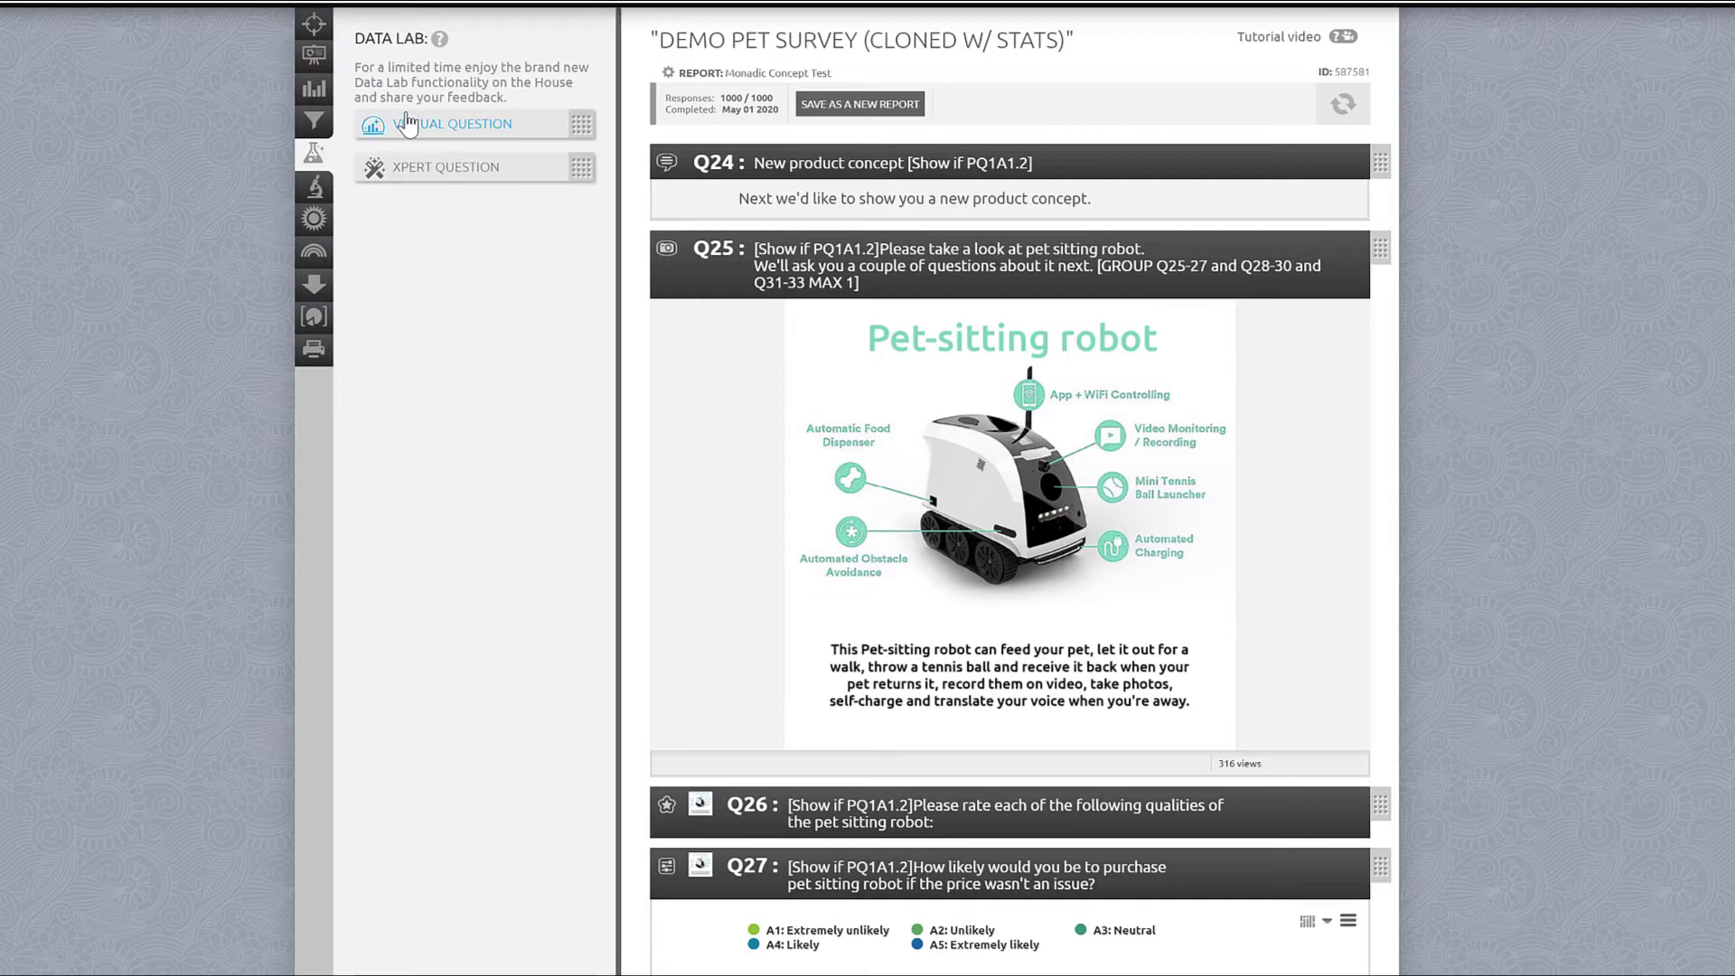
drag(430, 131, 769, 214)
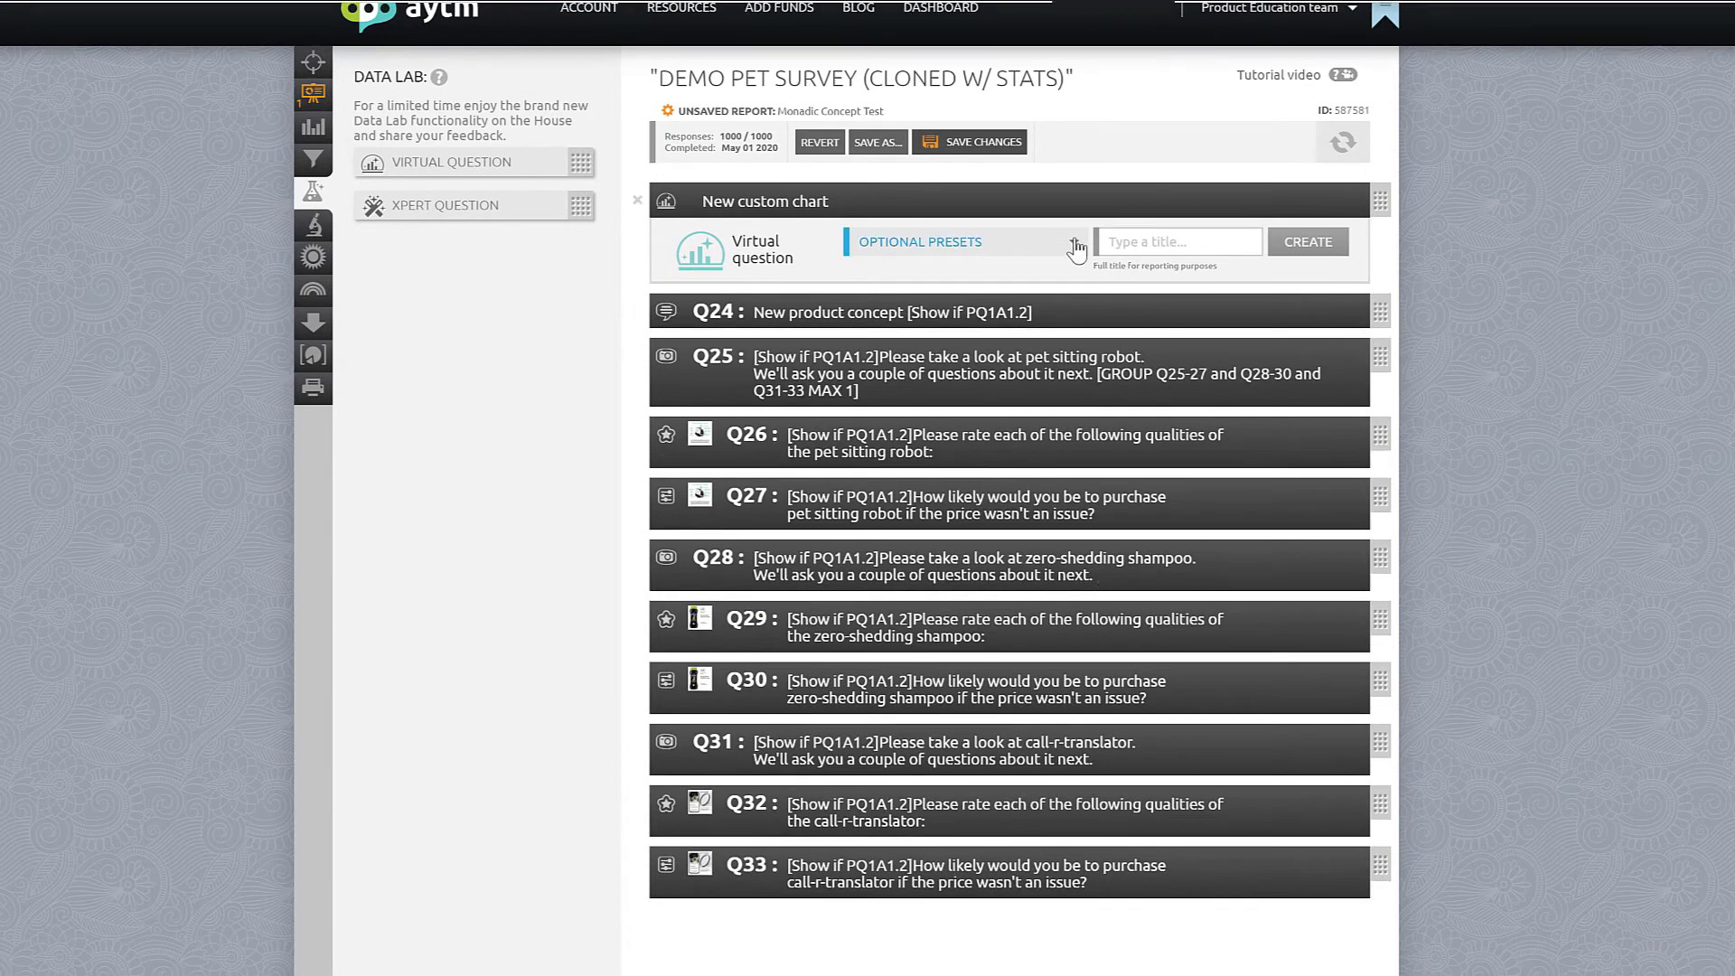
Step: Create the Purchase Intent virtual question from preset Q27, Q30, Q33 with Top 2 Box grouping
click(1074, 244)
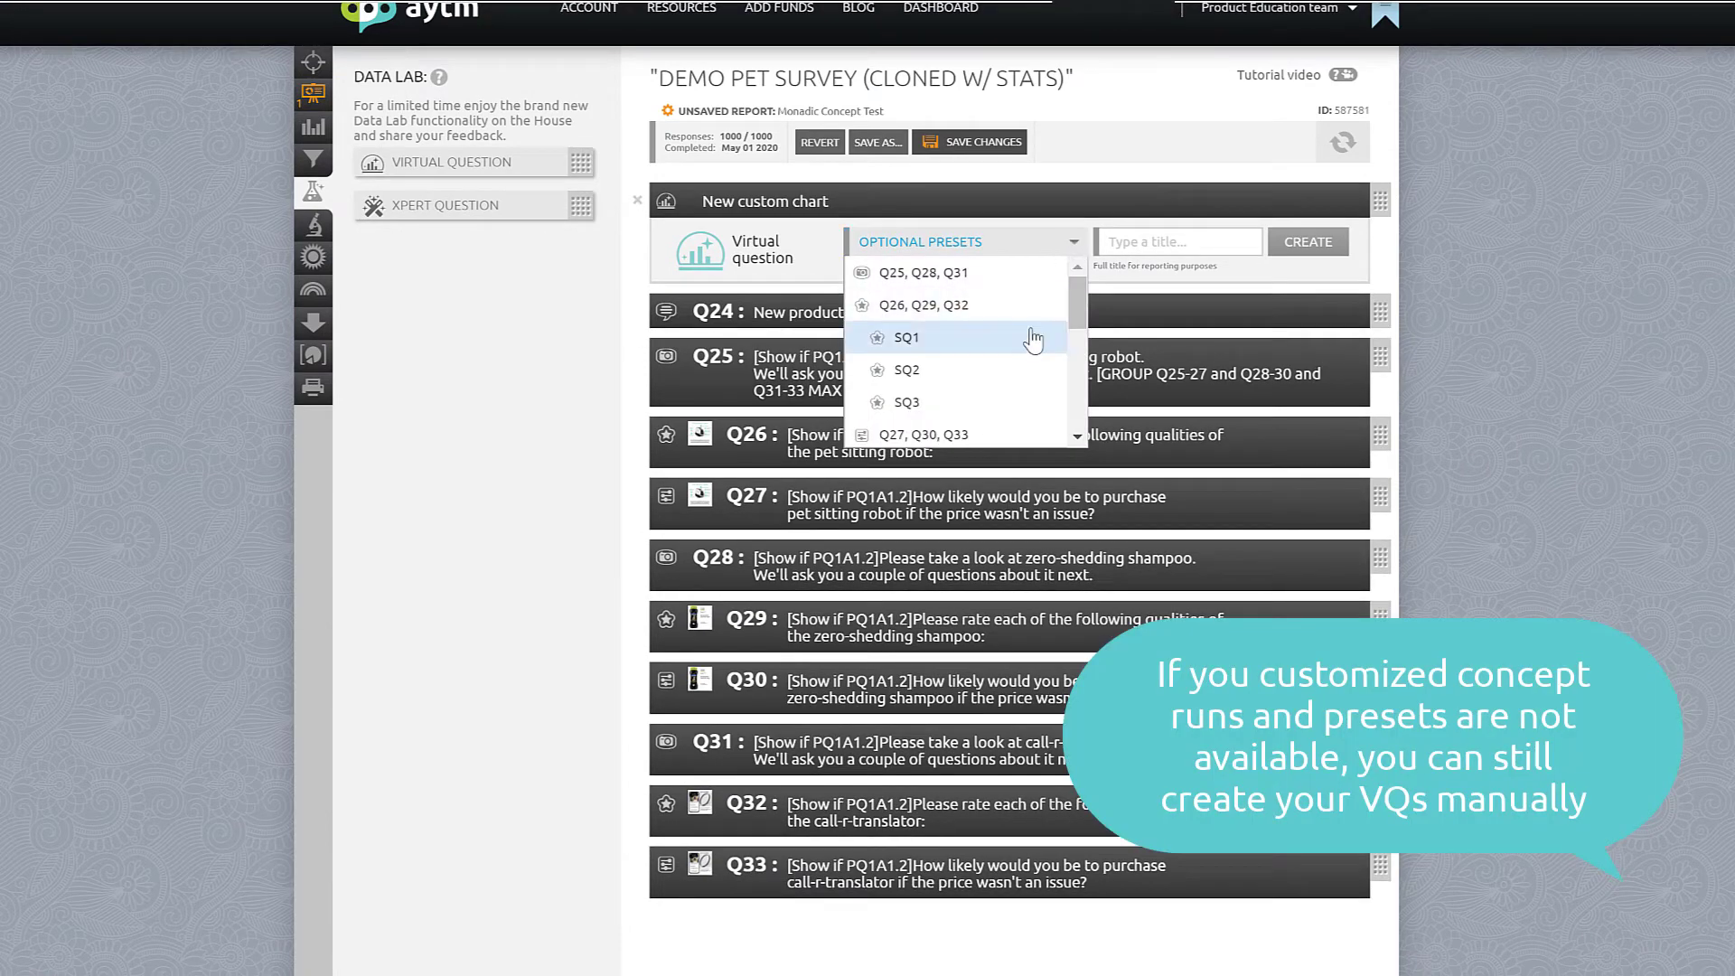
click(981, 437)
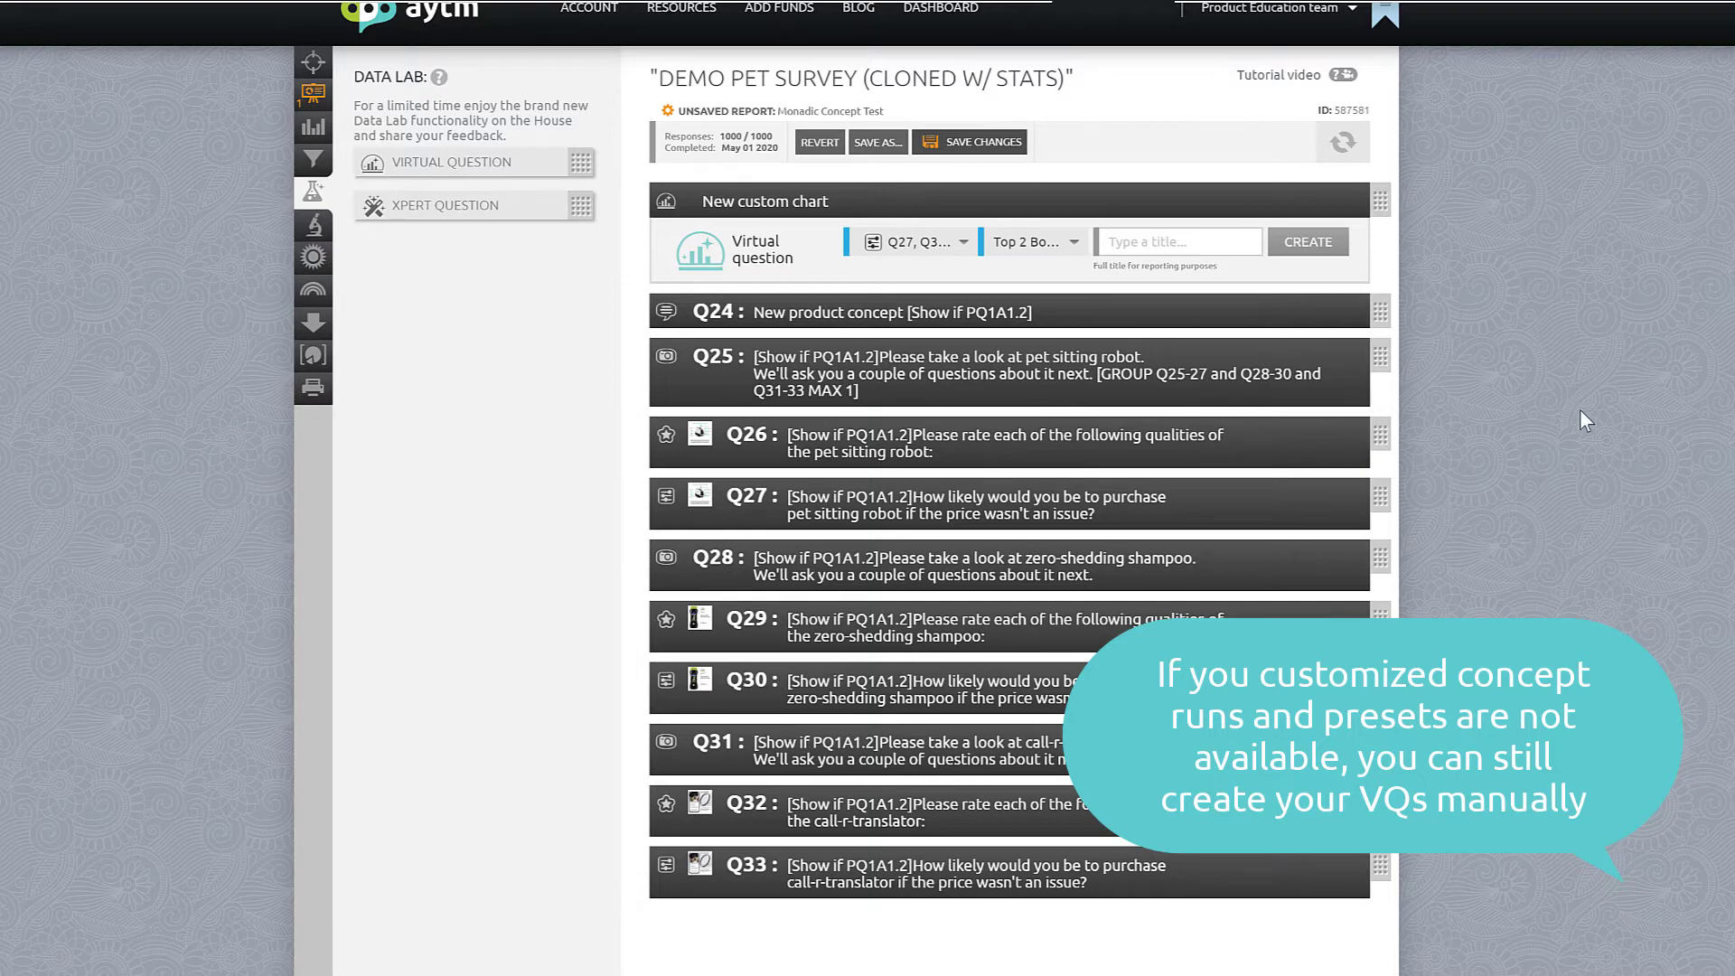
click(1186, 508)
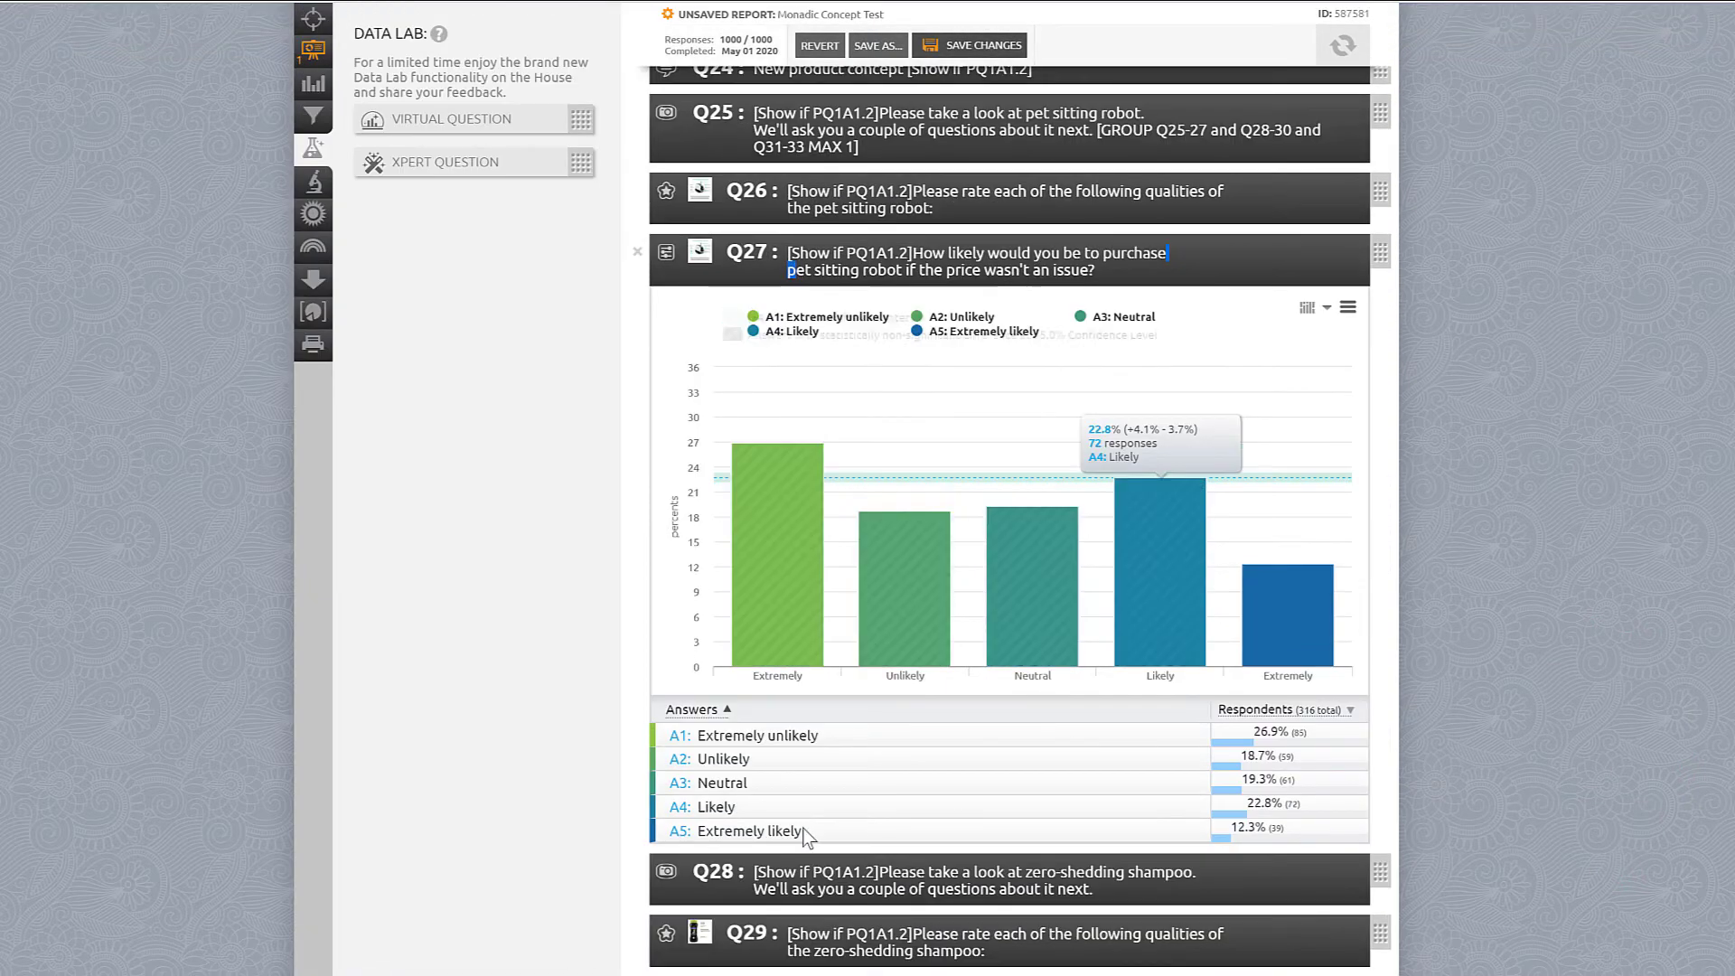
scroll(1002, 834, up, 1)
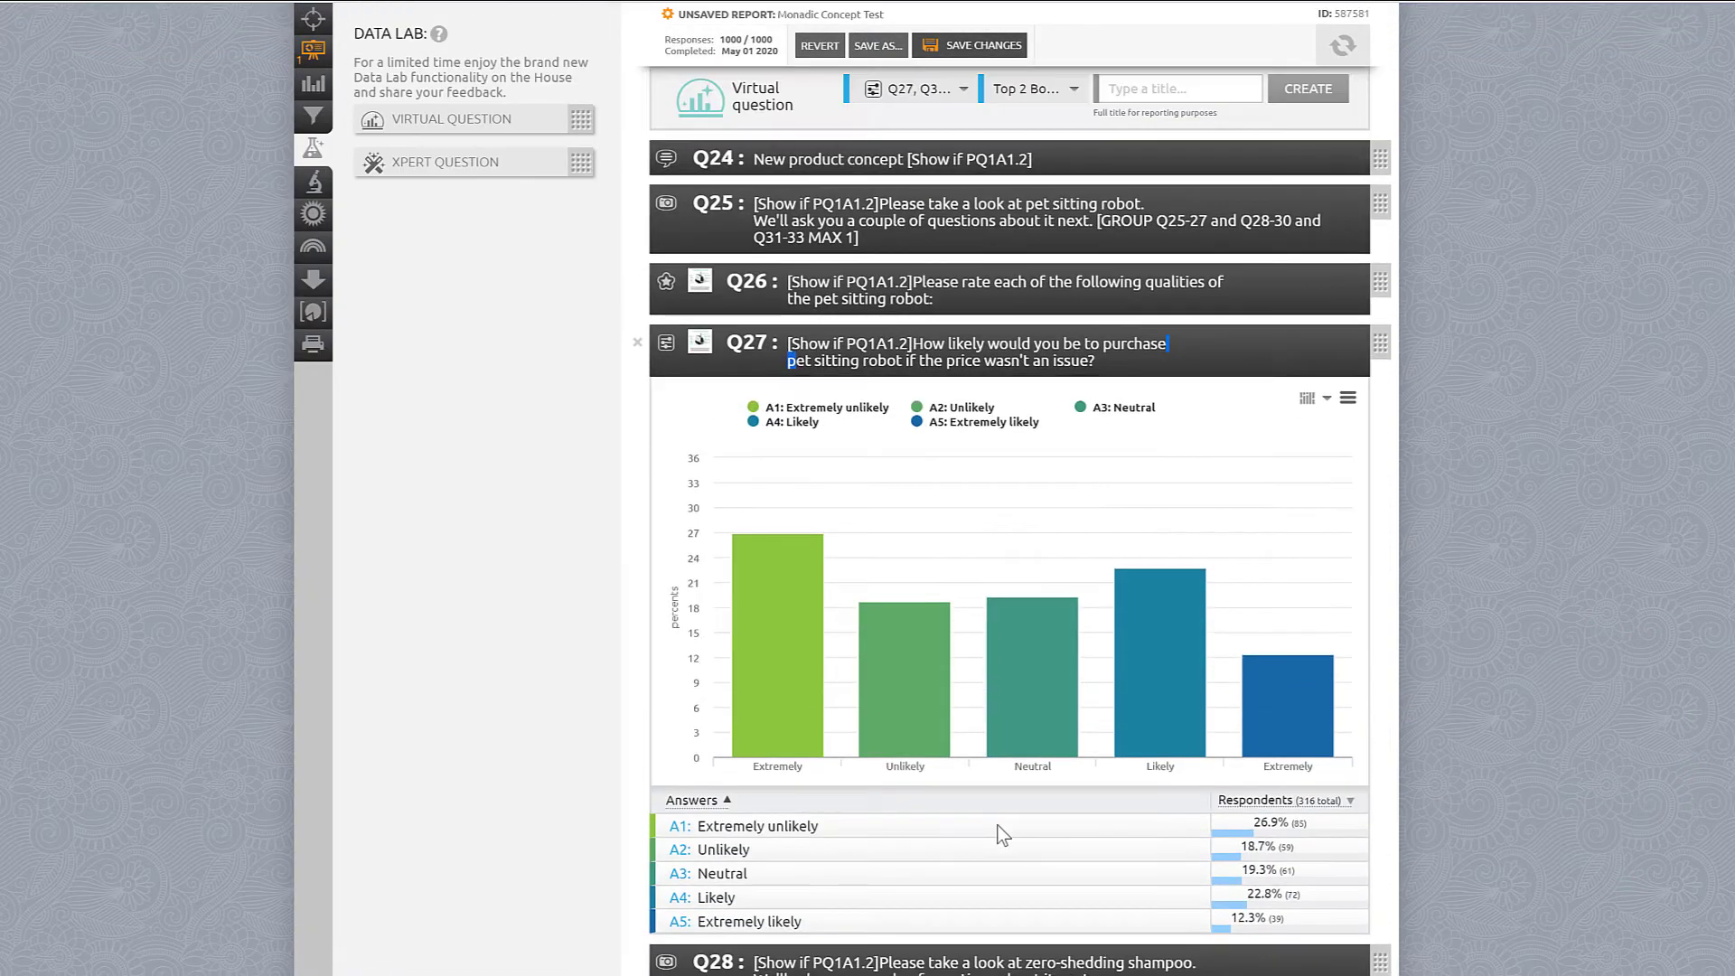
scroll(1001, 835, up, 2)
click(1383, 541)
click(1075, 276)
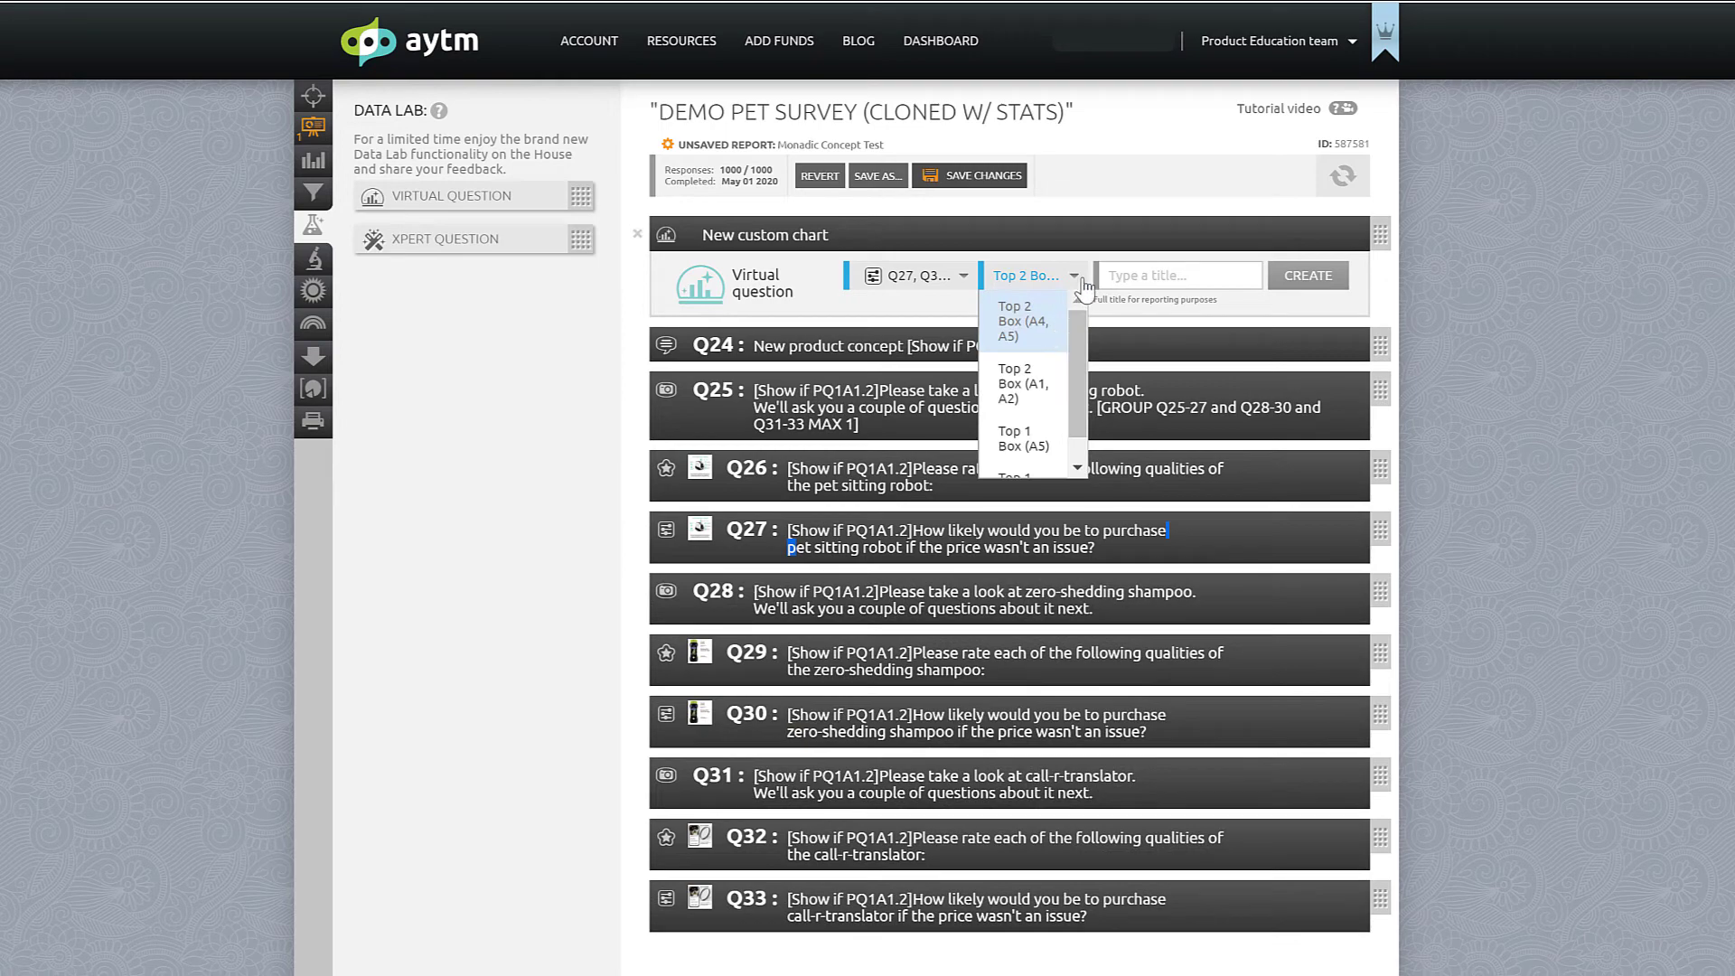
click(1085, 282)
click(1172, 276)
text(Purchase Intent)
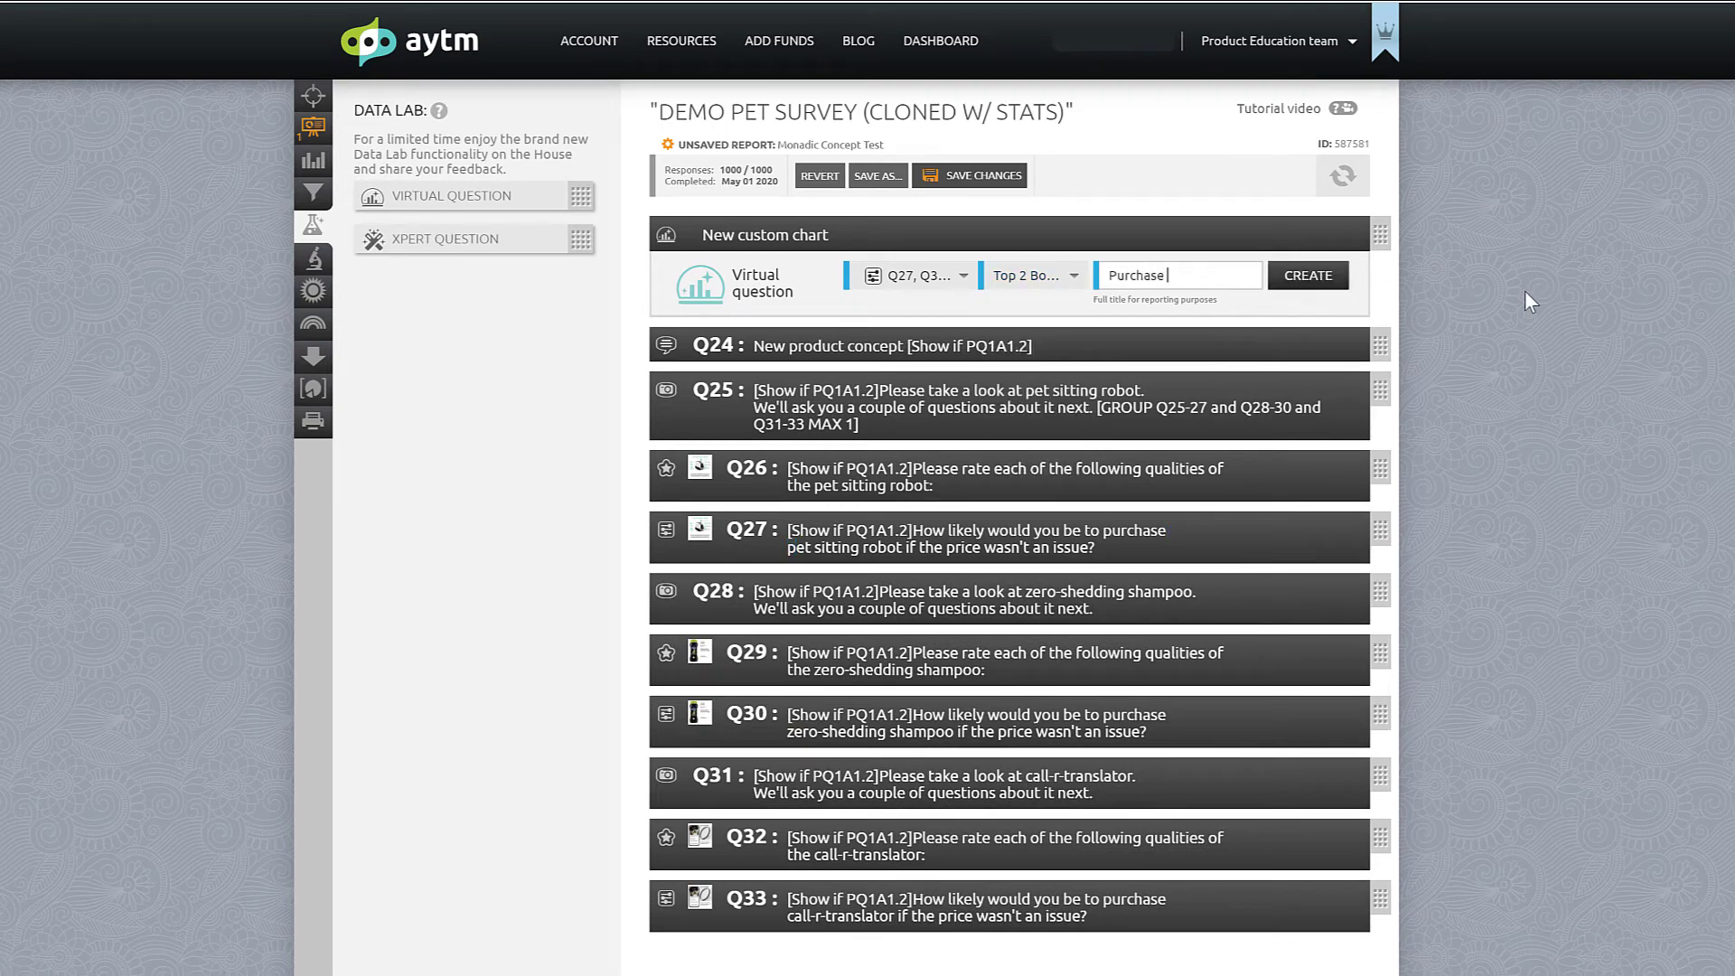
click(1312, 286)
Step: Label the answers pet sitting robot, no shed shampoo, call-r-translator and generate the chart
double_click(1212, 358)
key(ctrl+a)
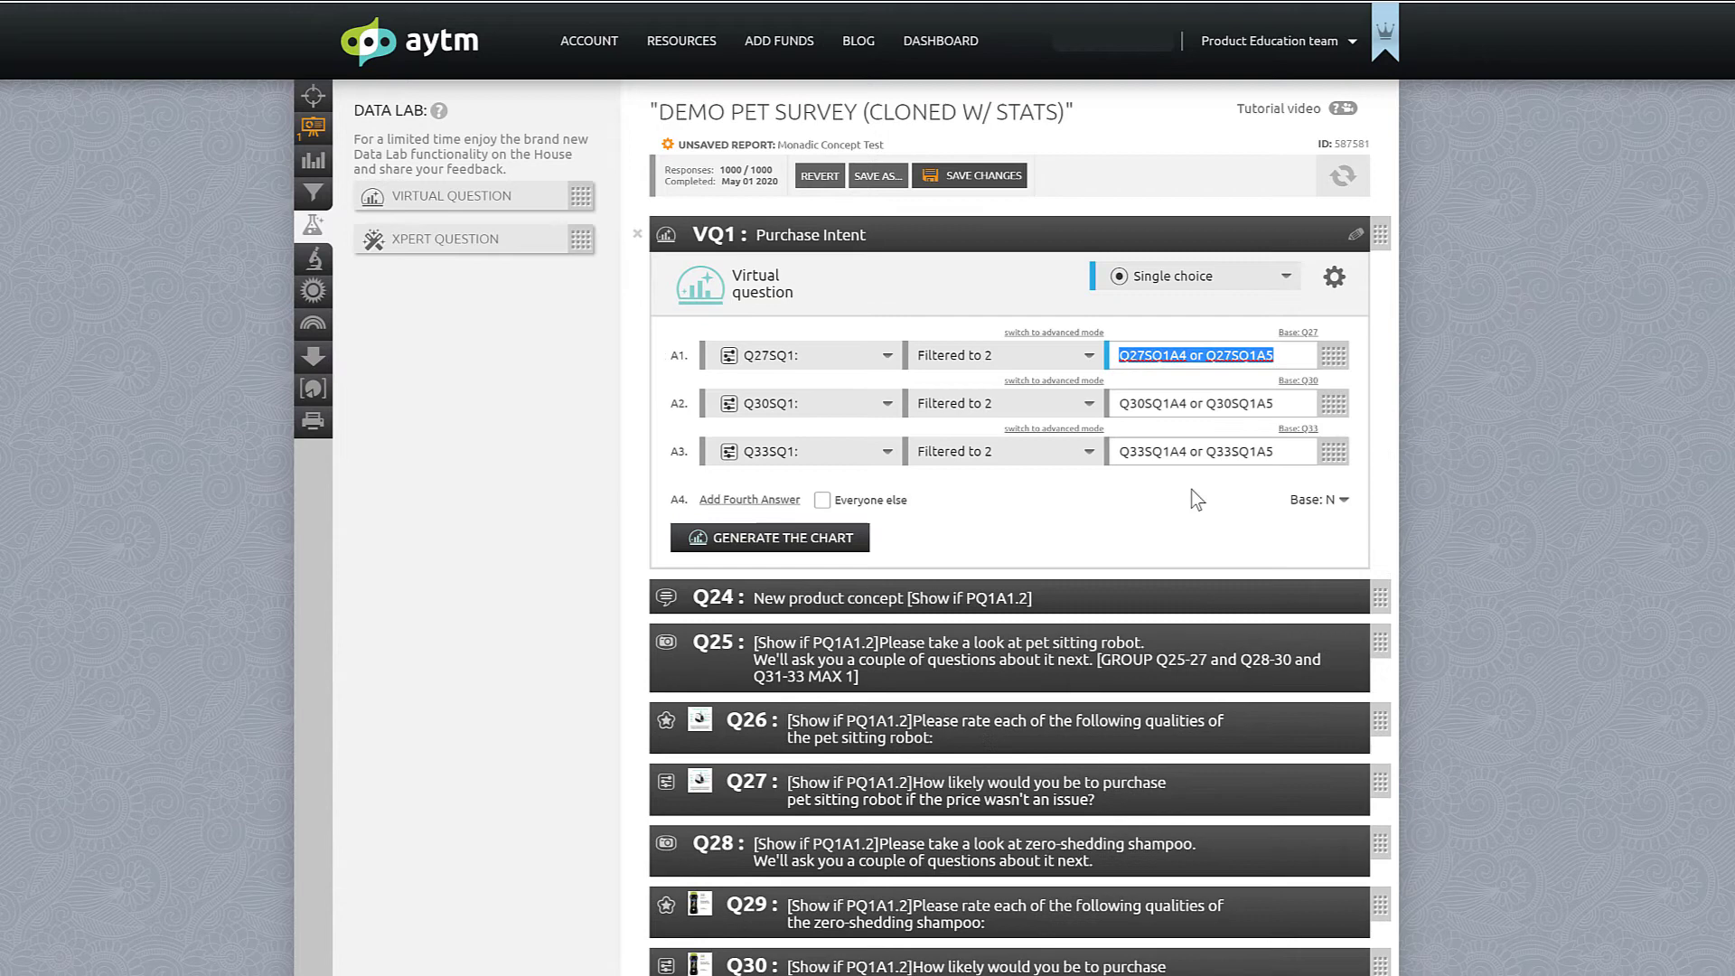
text(pet sitting robot)
drag(1275, 403, 1117, 416)
text(no shed shampoo)
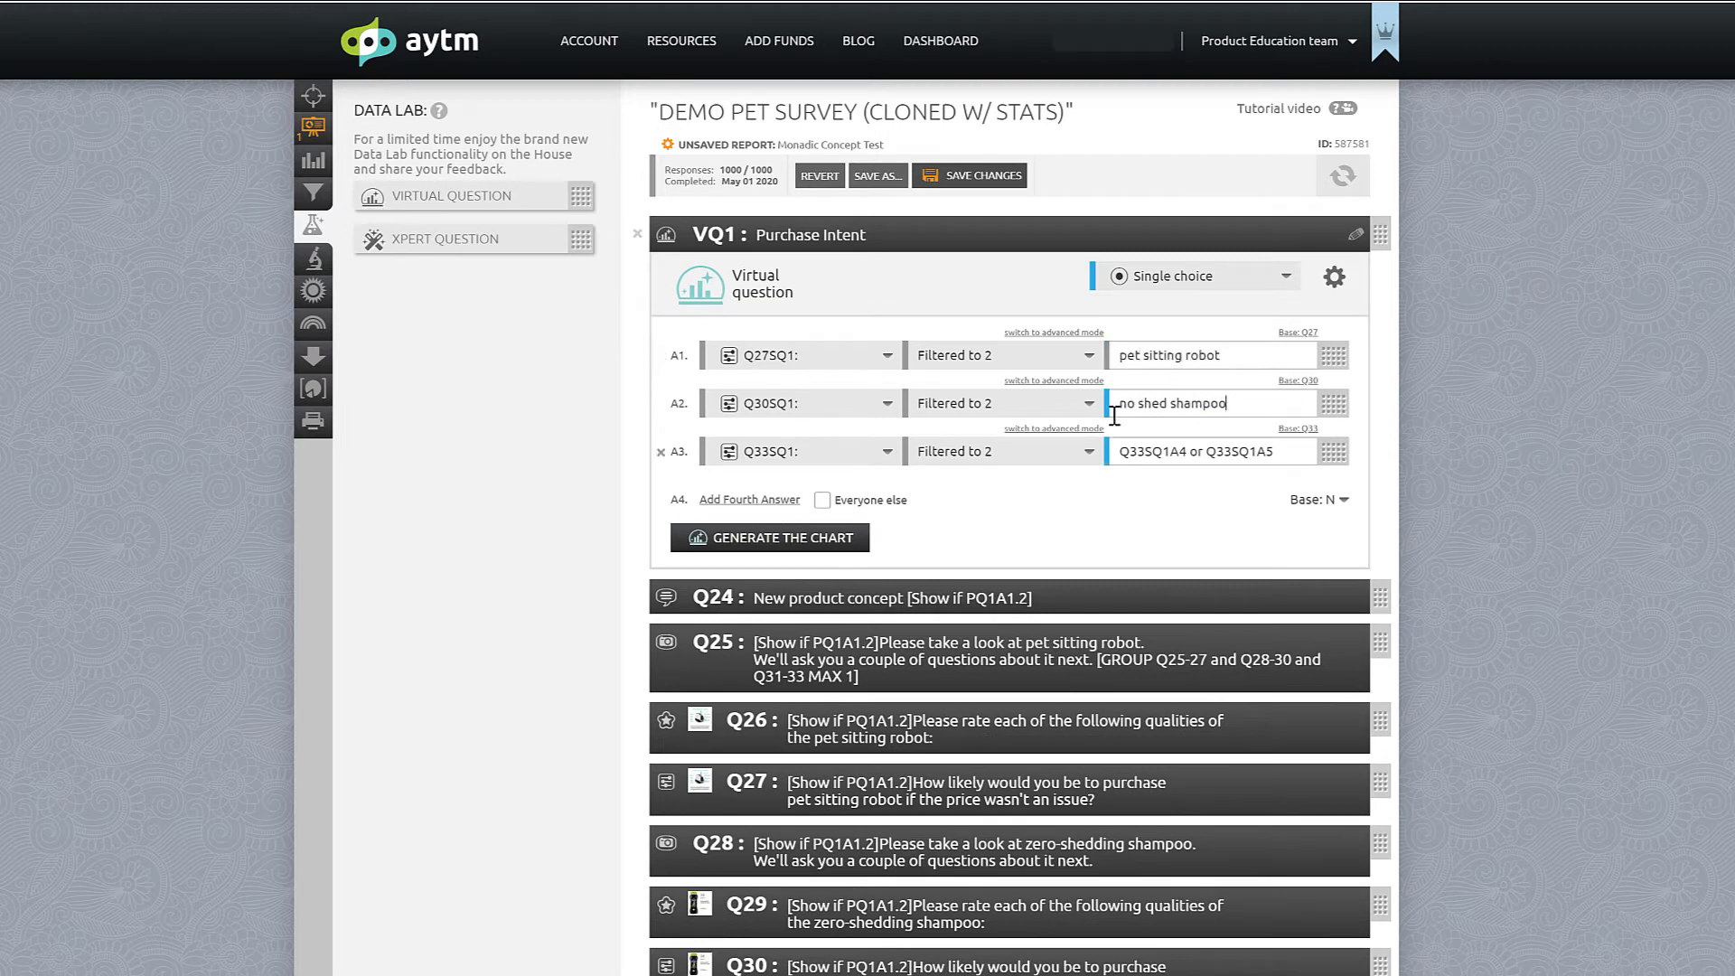
drag(1274, 451, 1116, 461)
text(call-r-translator)
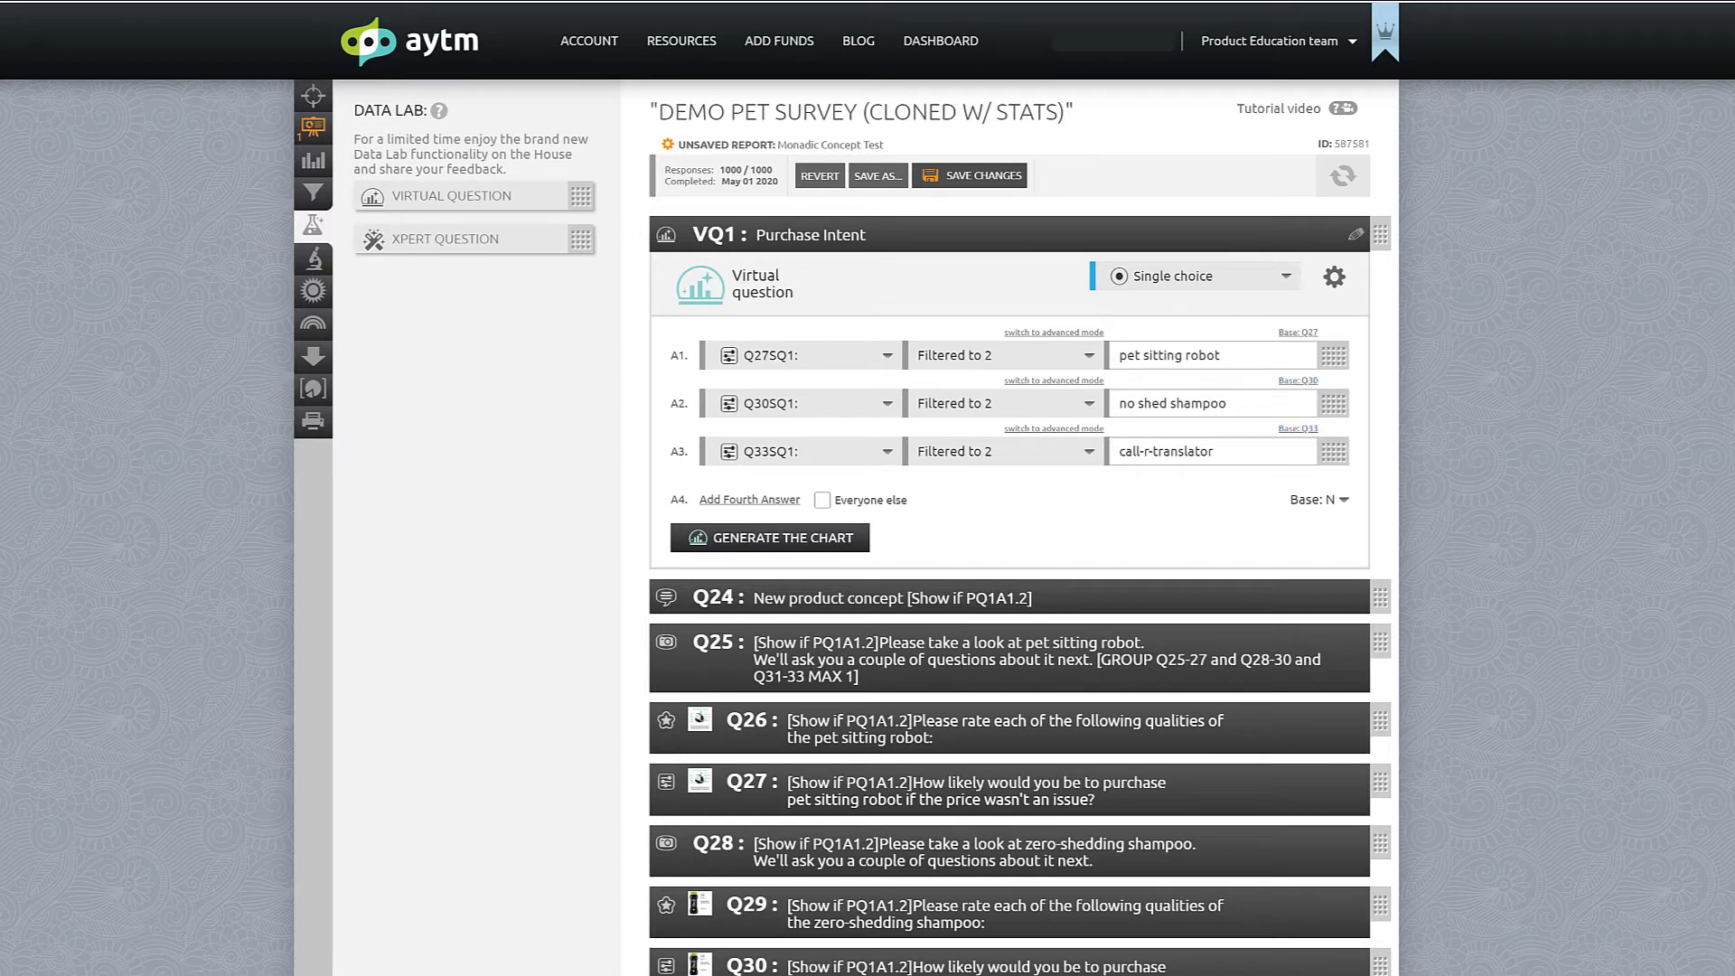
click(802, 538)
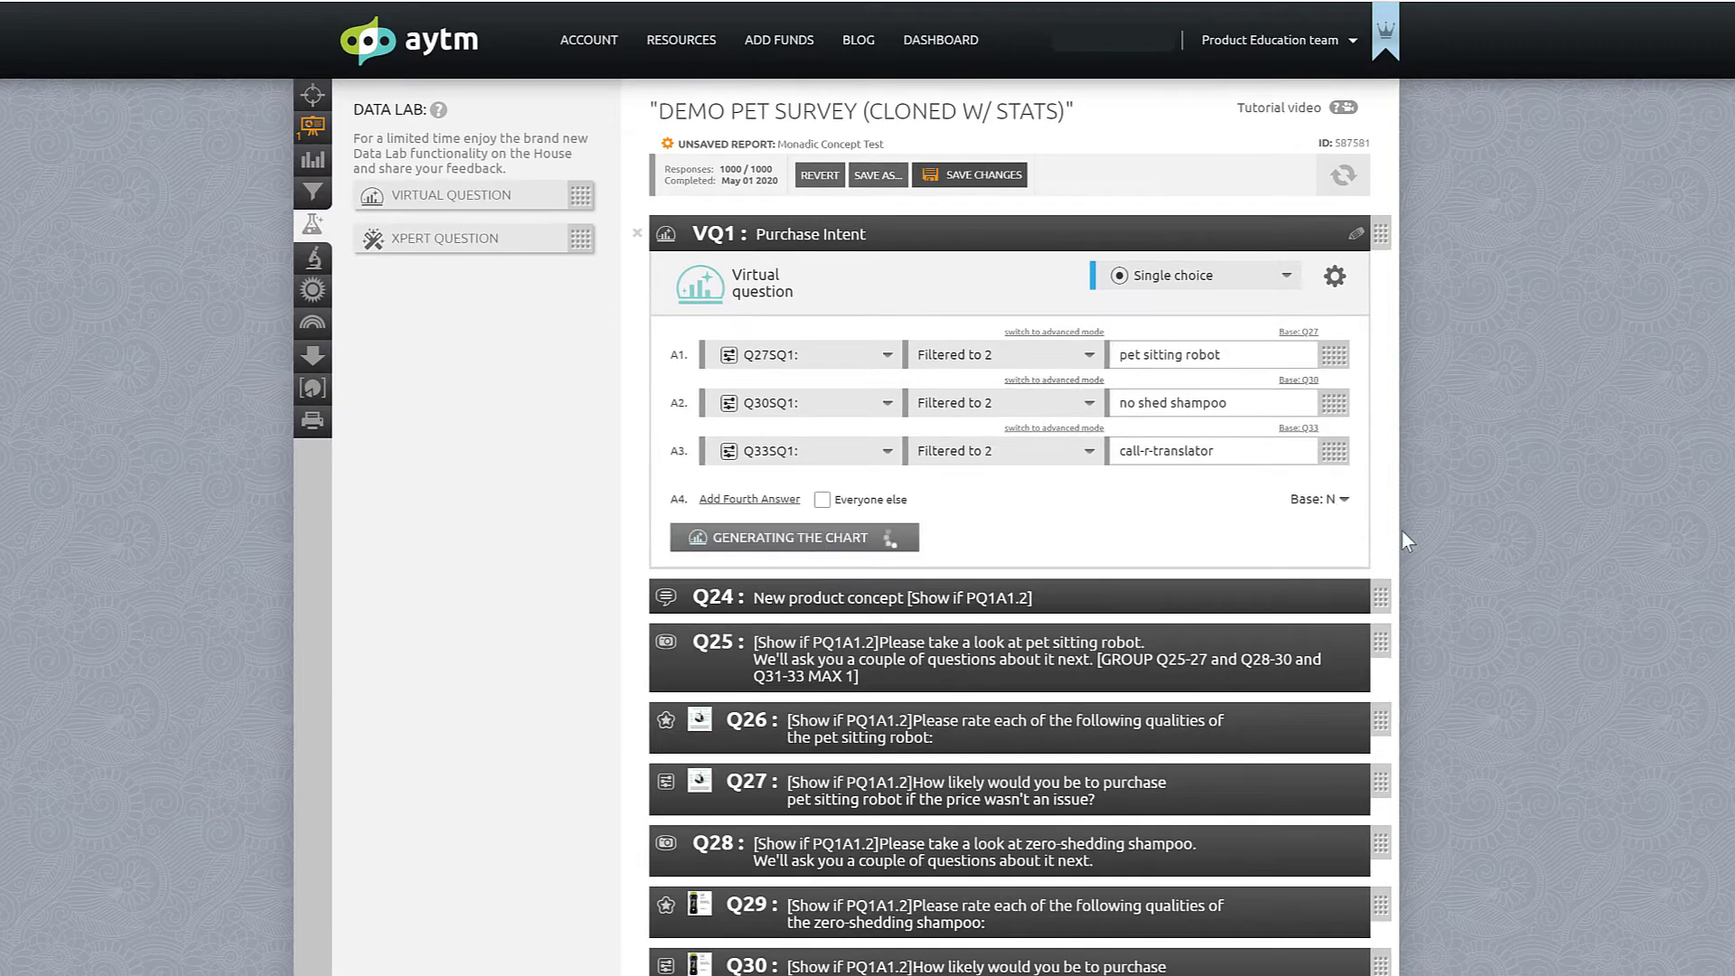
scroll(1438, 524, down, 3)
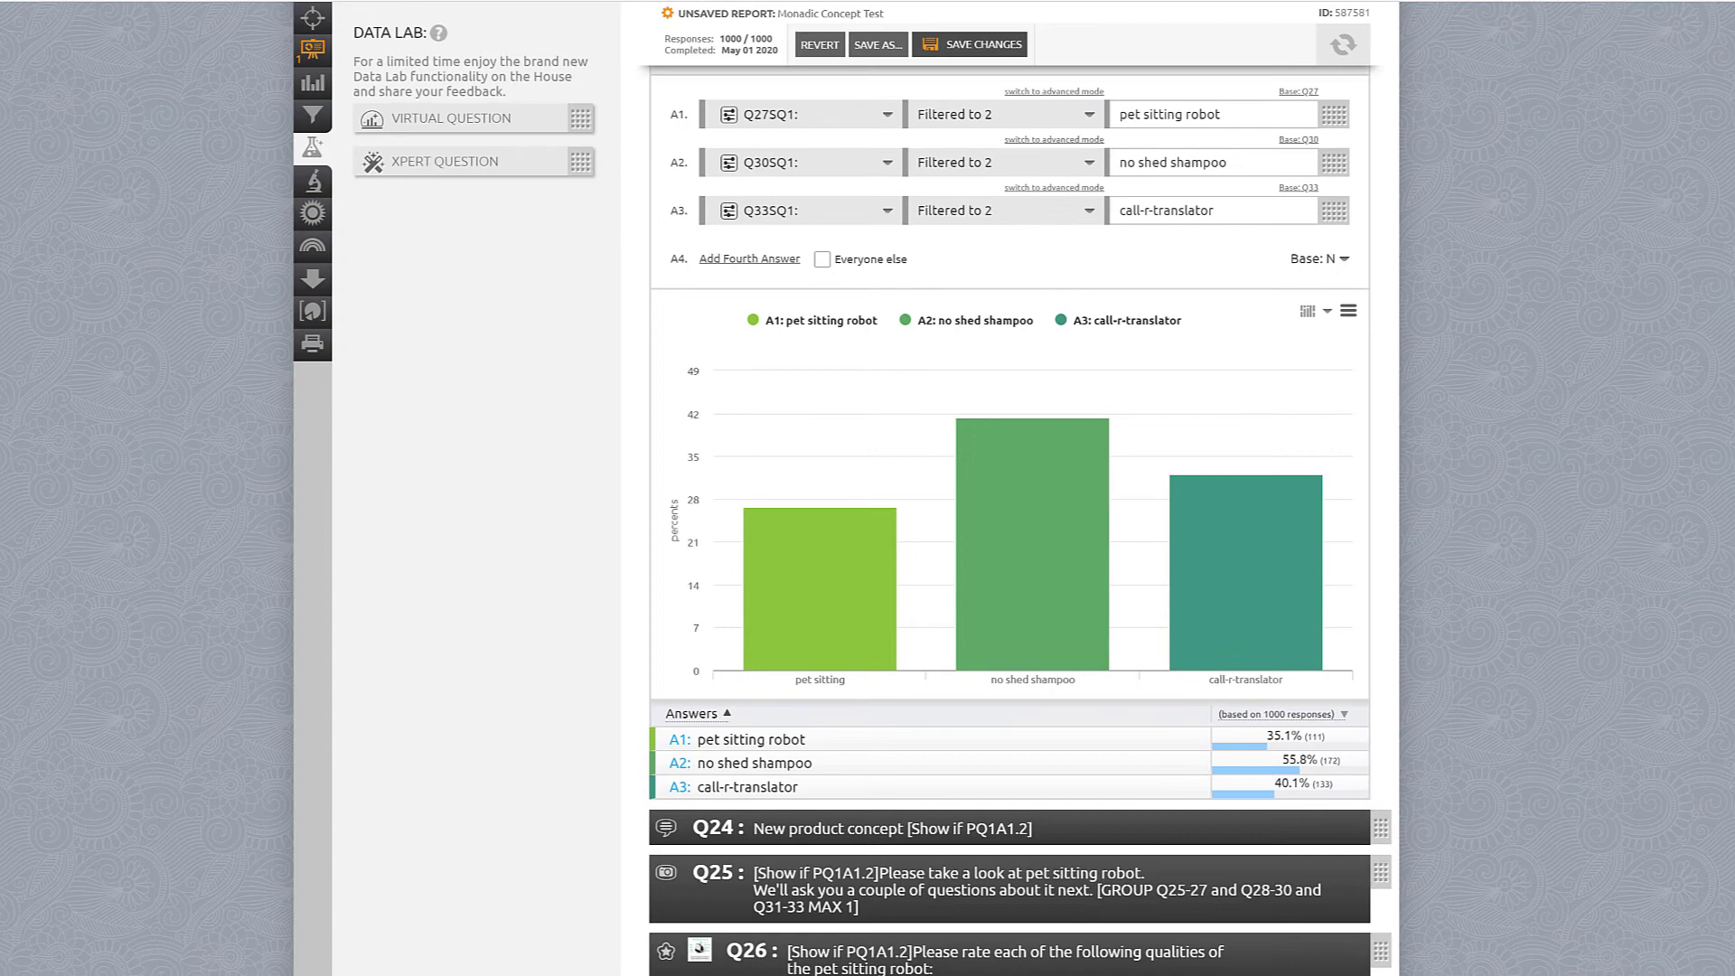
scroll(1022, 520, up, 2)
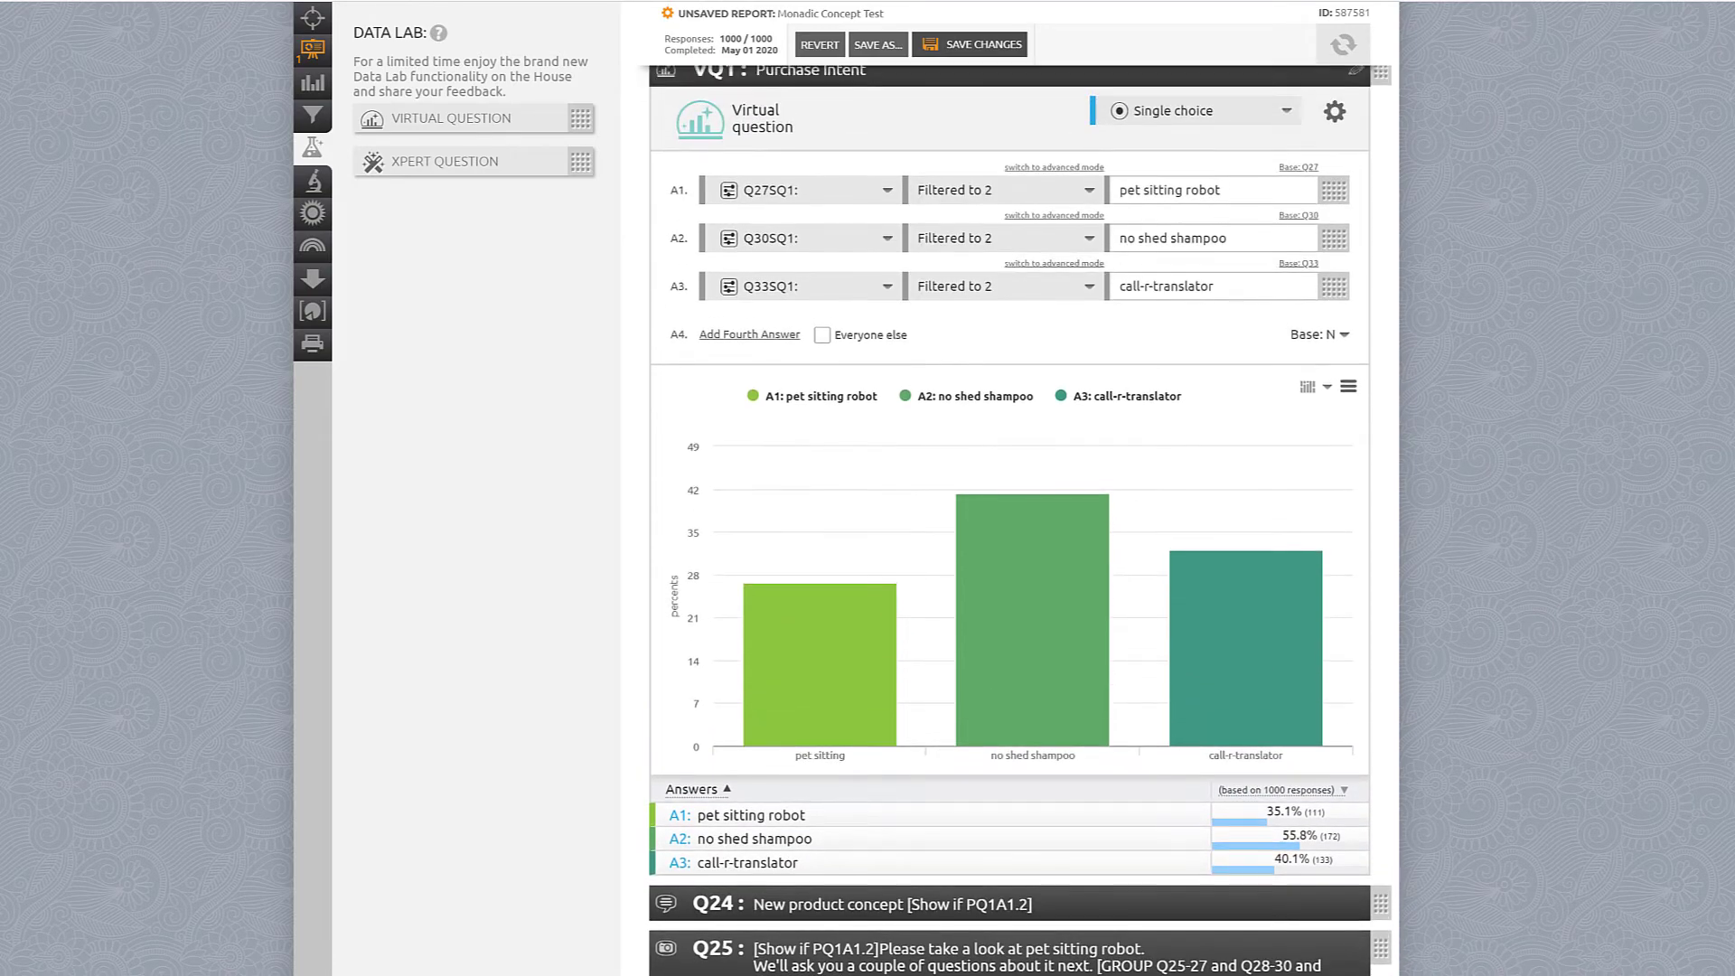
mouse_move(1035, 618)
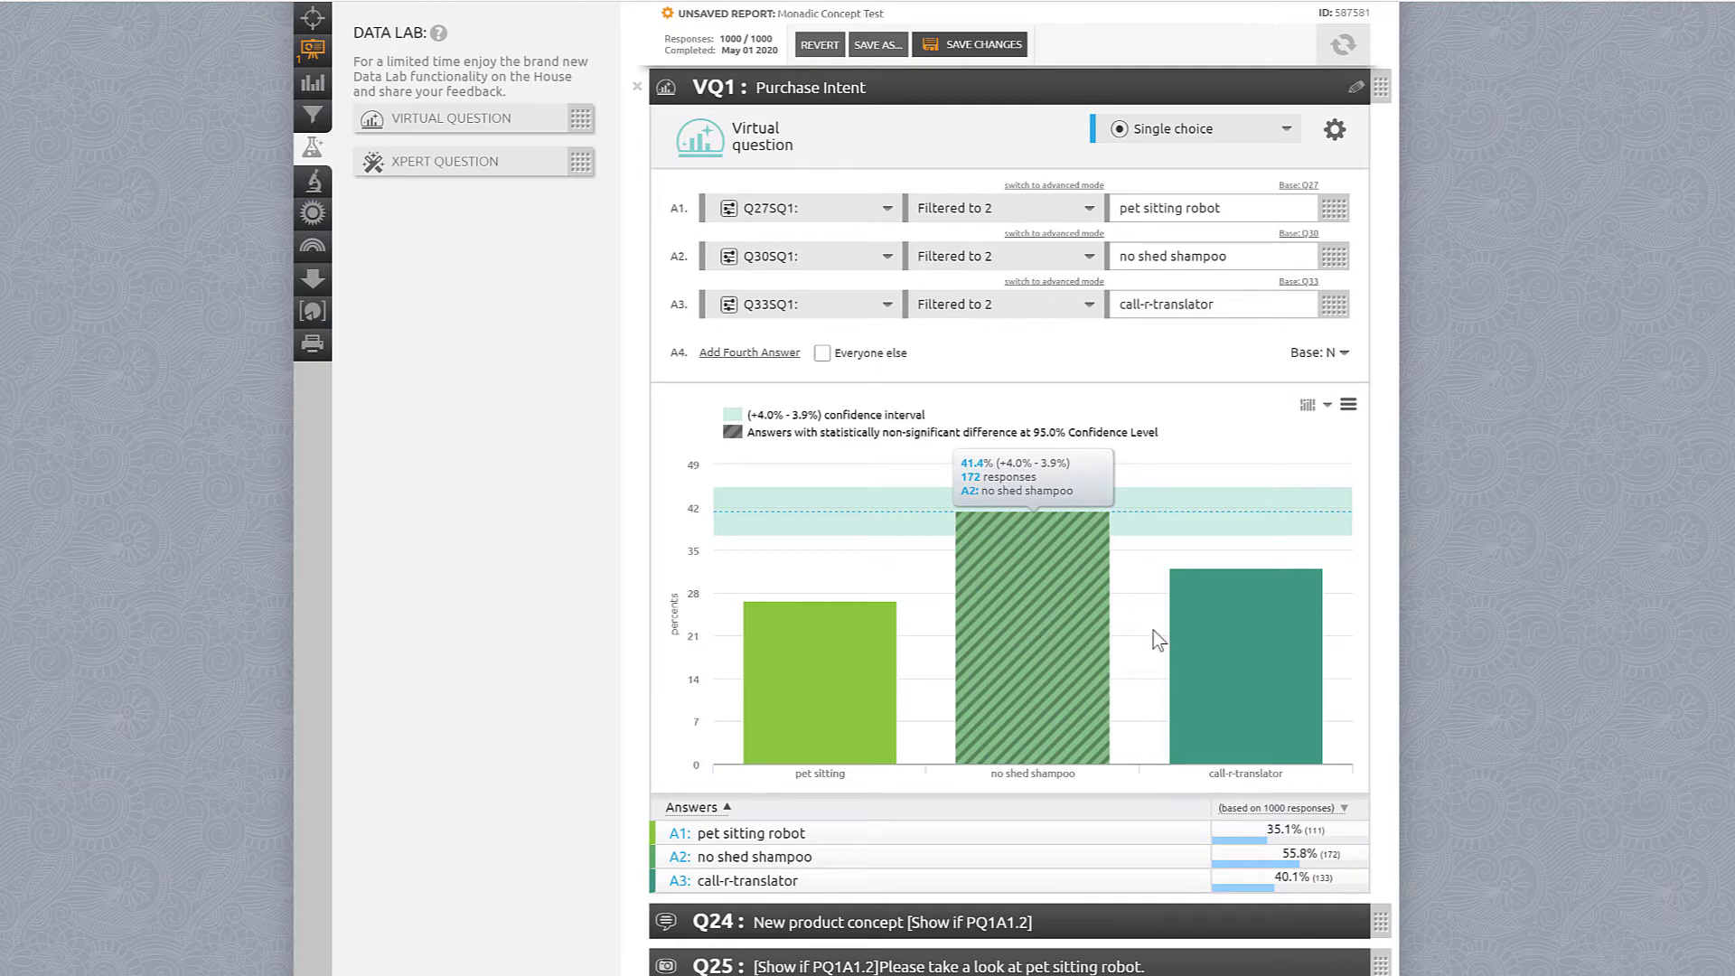
mouse_move(1209, 638)
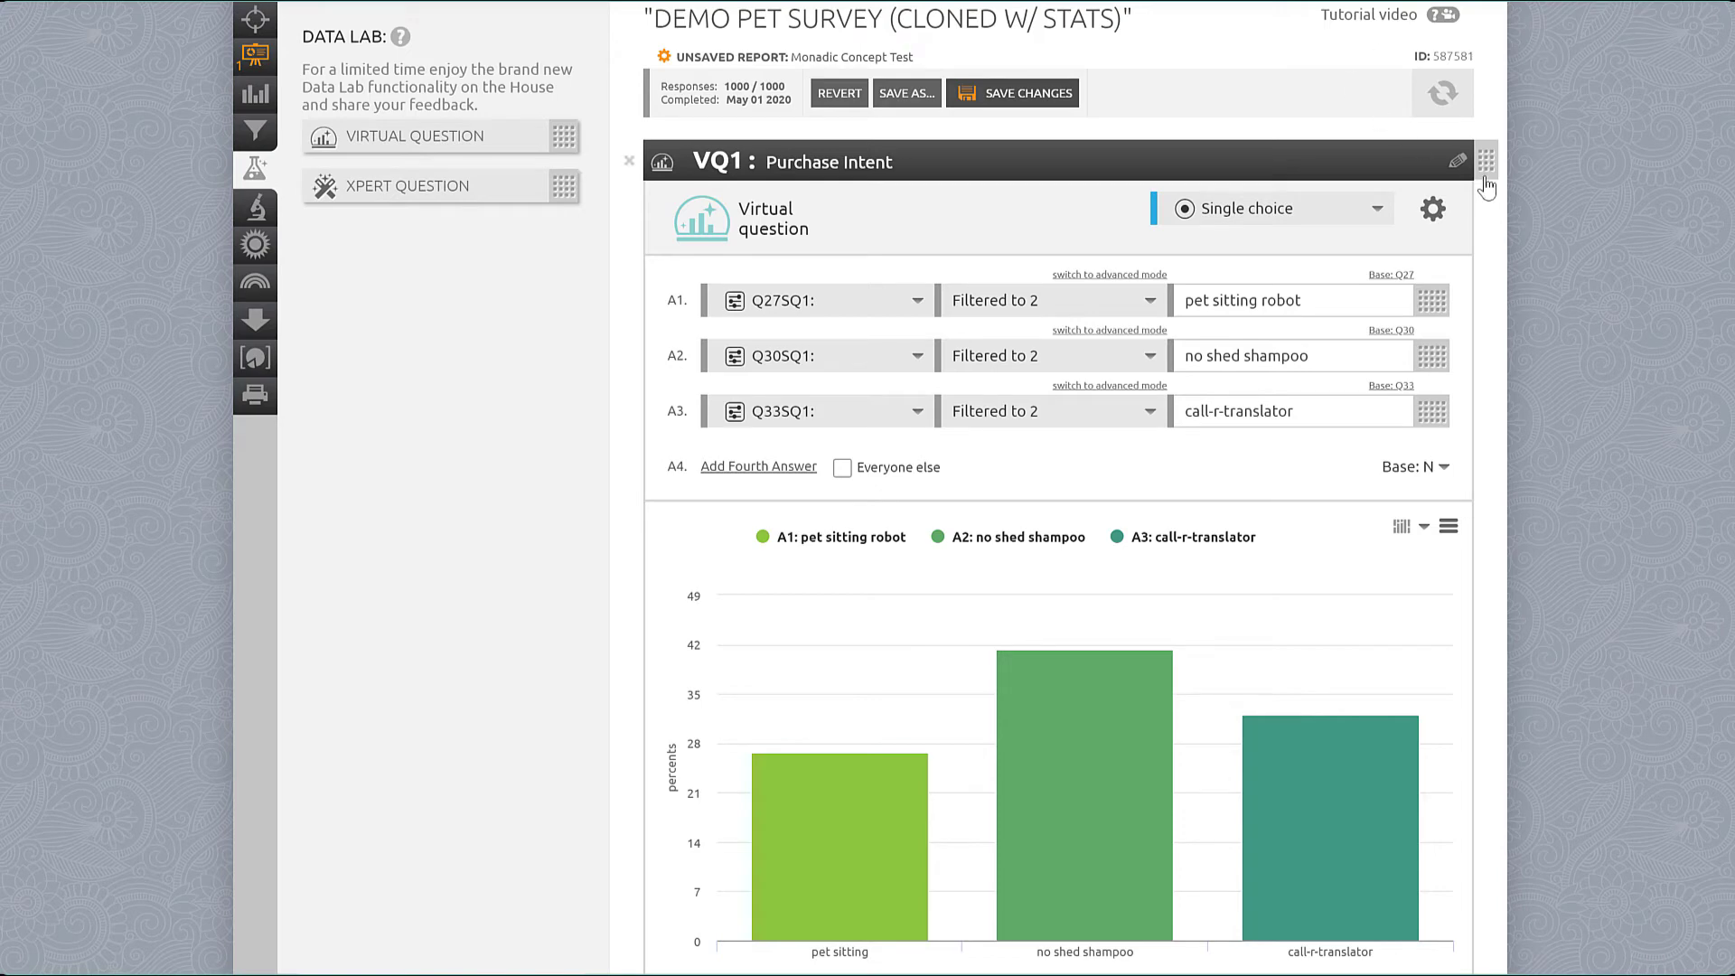
Step: Clone the virtual question as Robot Purchase Intent and remove the extra product answers
mouse_move(1487, 167)
mouse_down()
mouse_move(1480, 144)
mouse_move(1480, 168)
mouse_up()
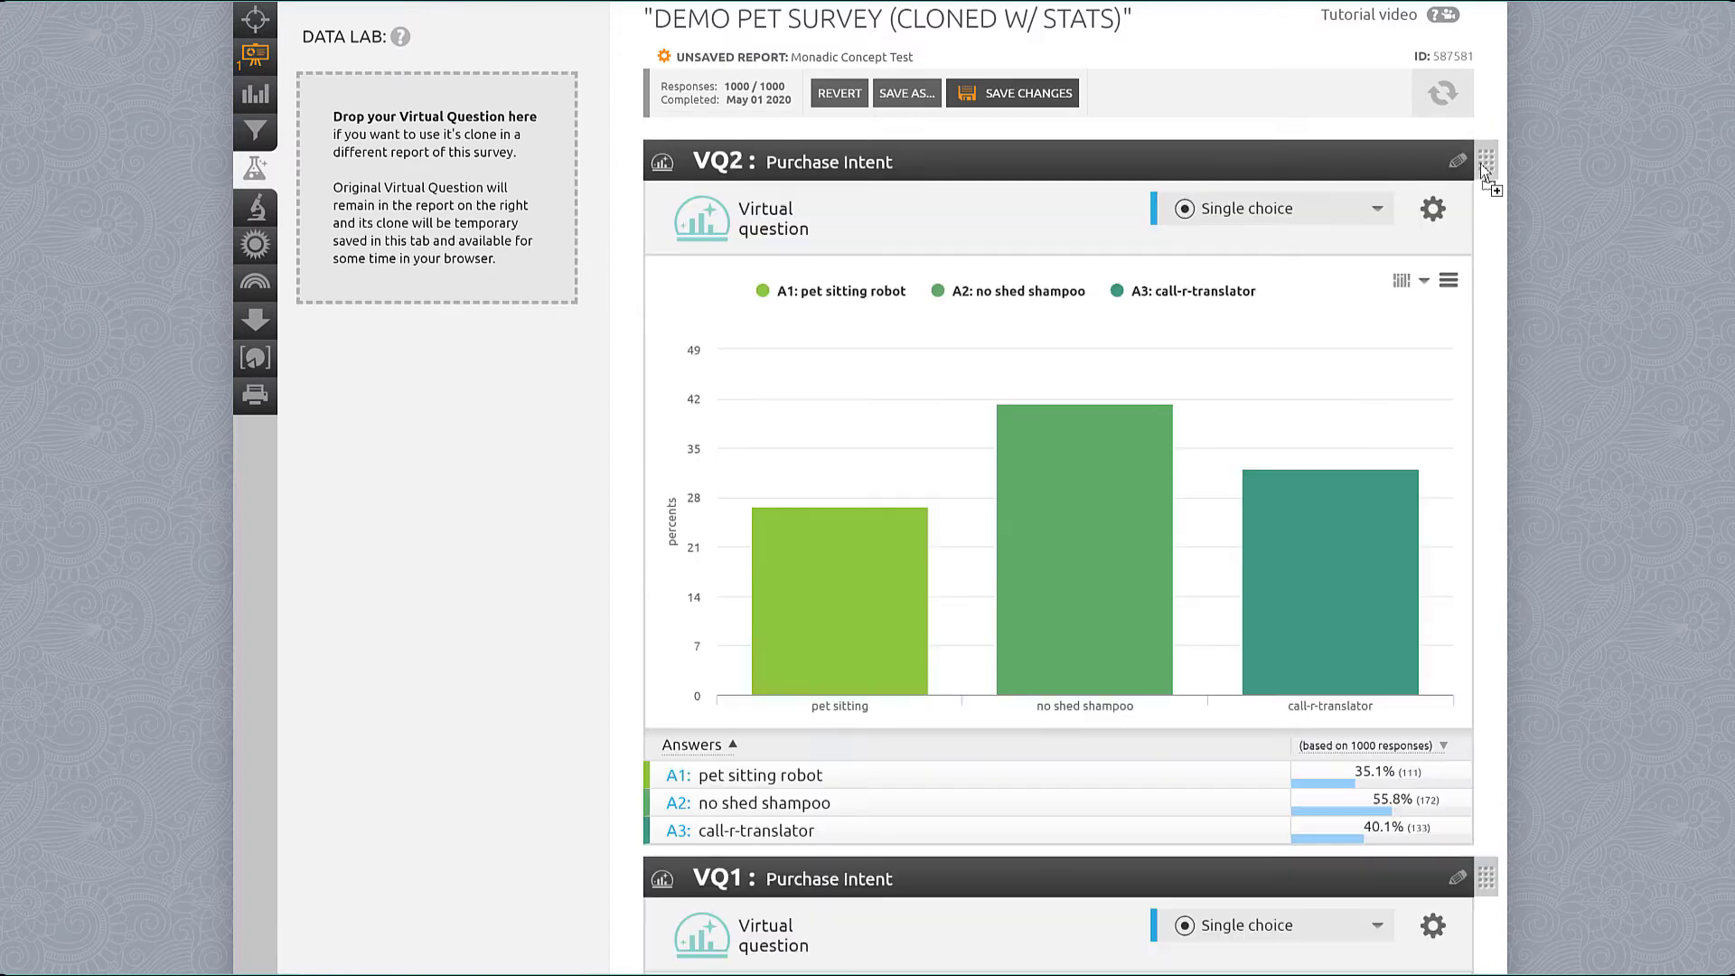
click(1457, 168)
click(1117, 202)
text(Robot Purchase Intent)
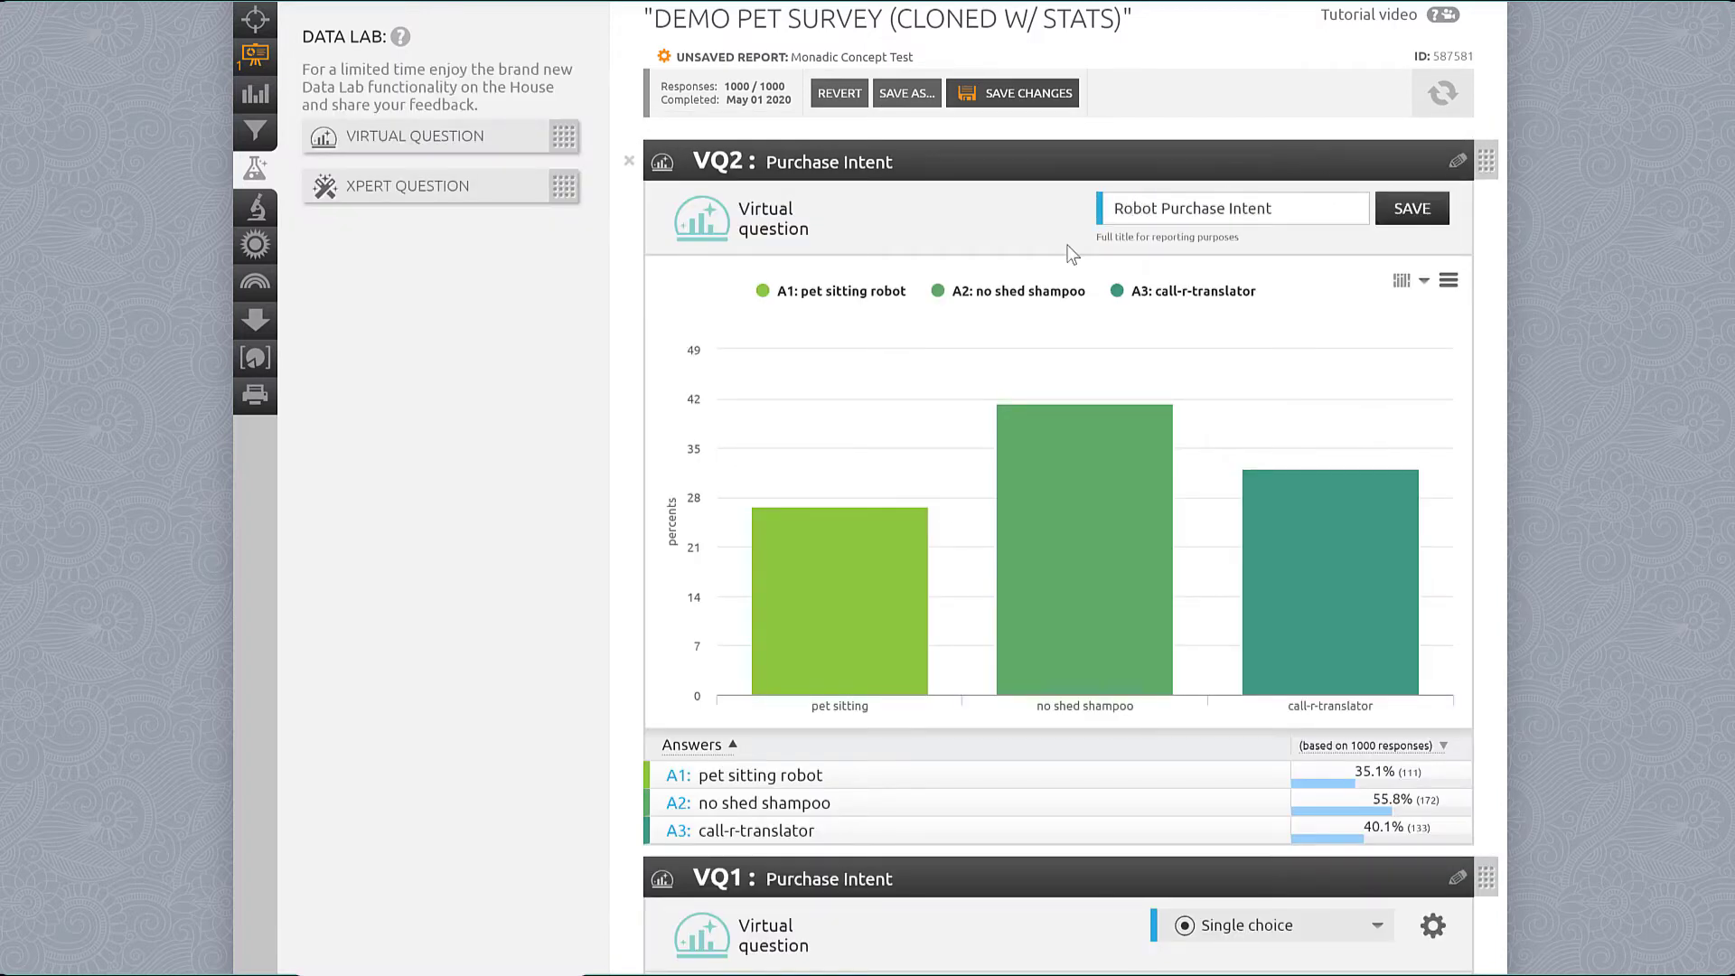
click(1411, 208)
click(1432, 210)
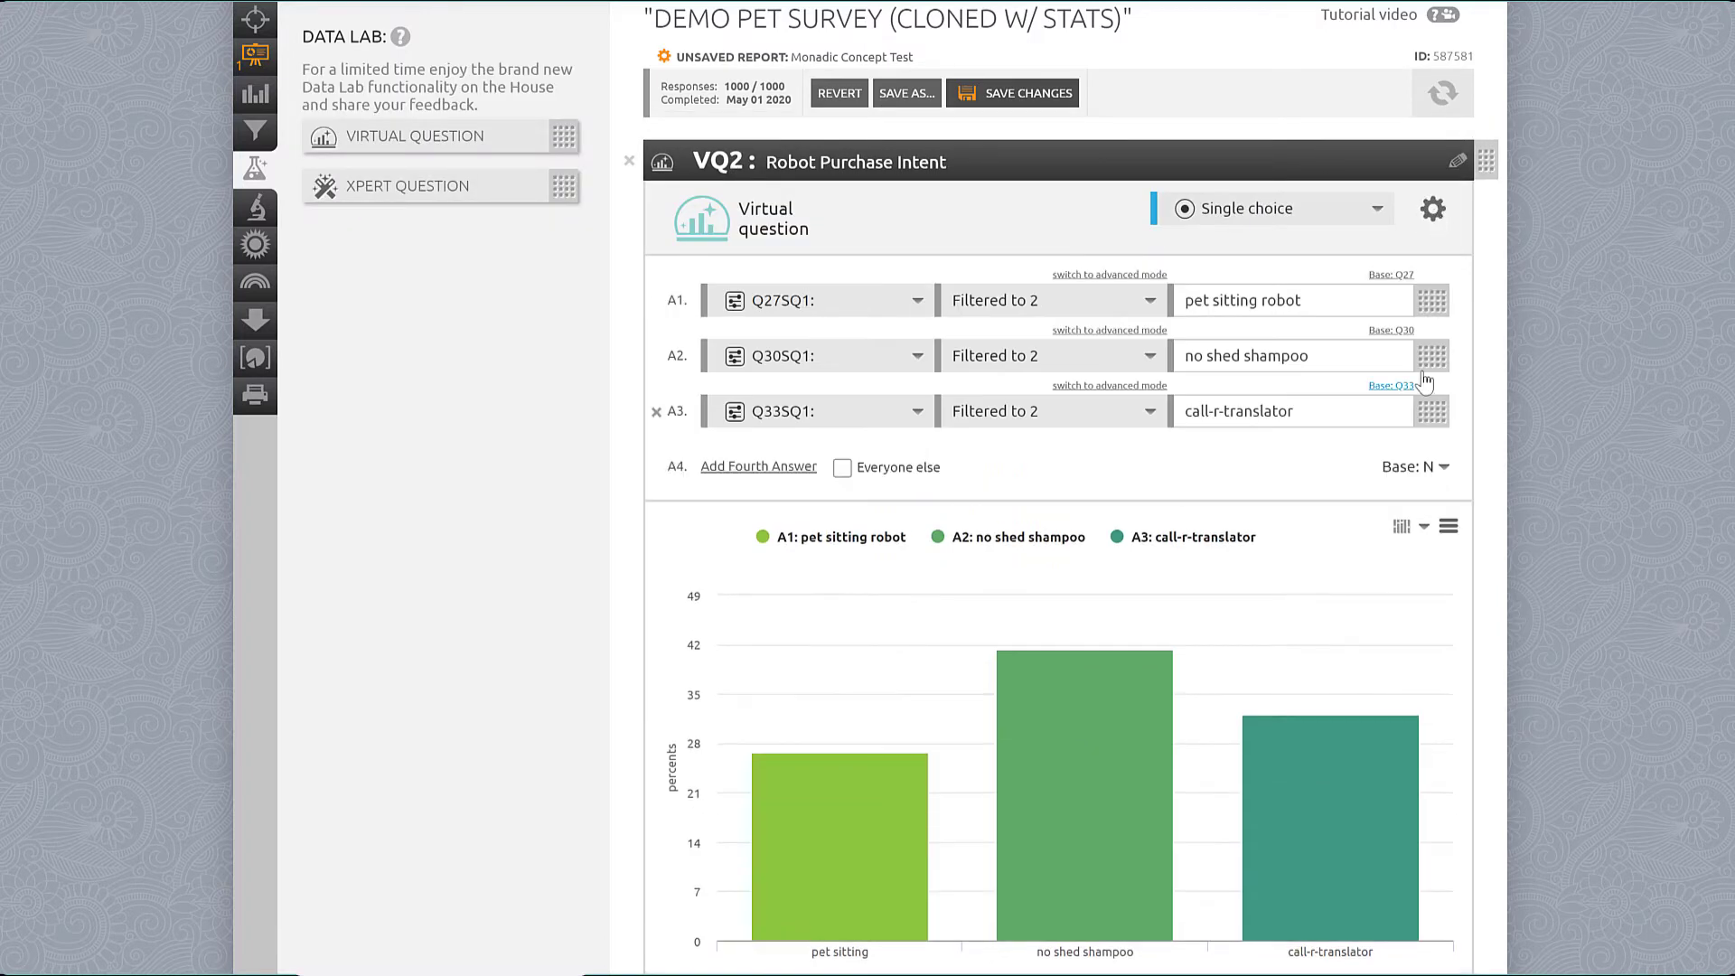
click(651, 362)
click(650, 362)
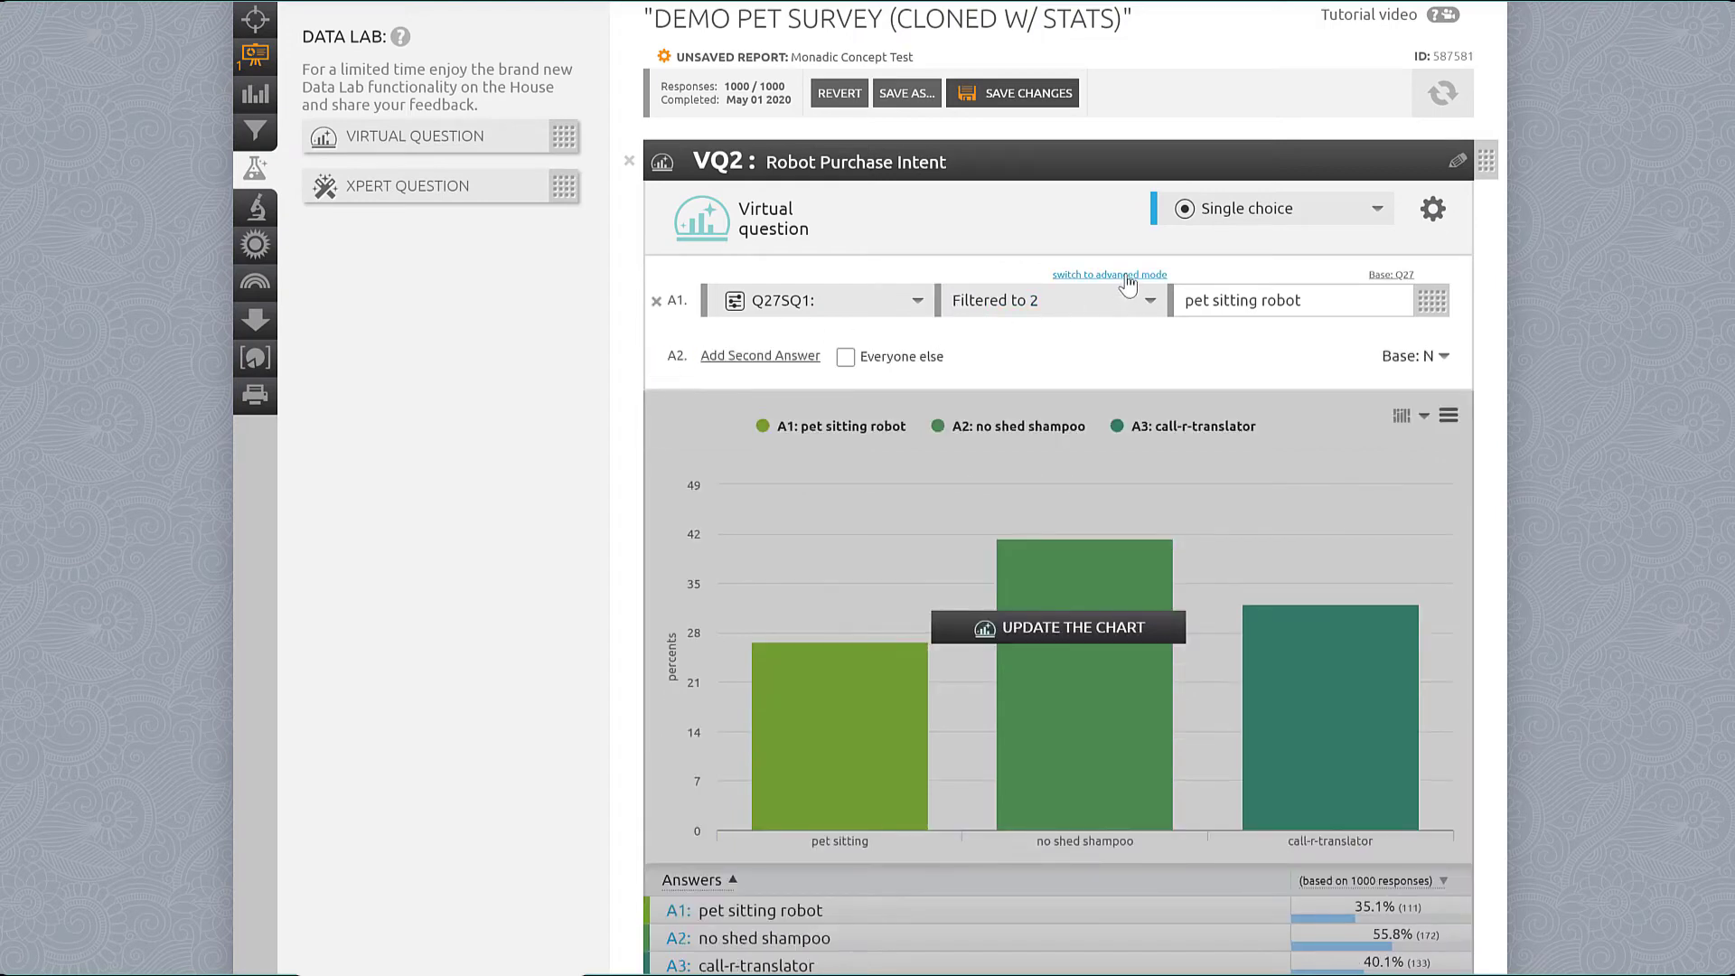
Step: Split the robot answer by gender with logic gender="f" and gender="m"
click(1126, 275)
text(and )
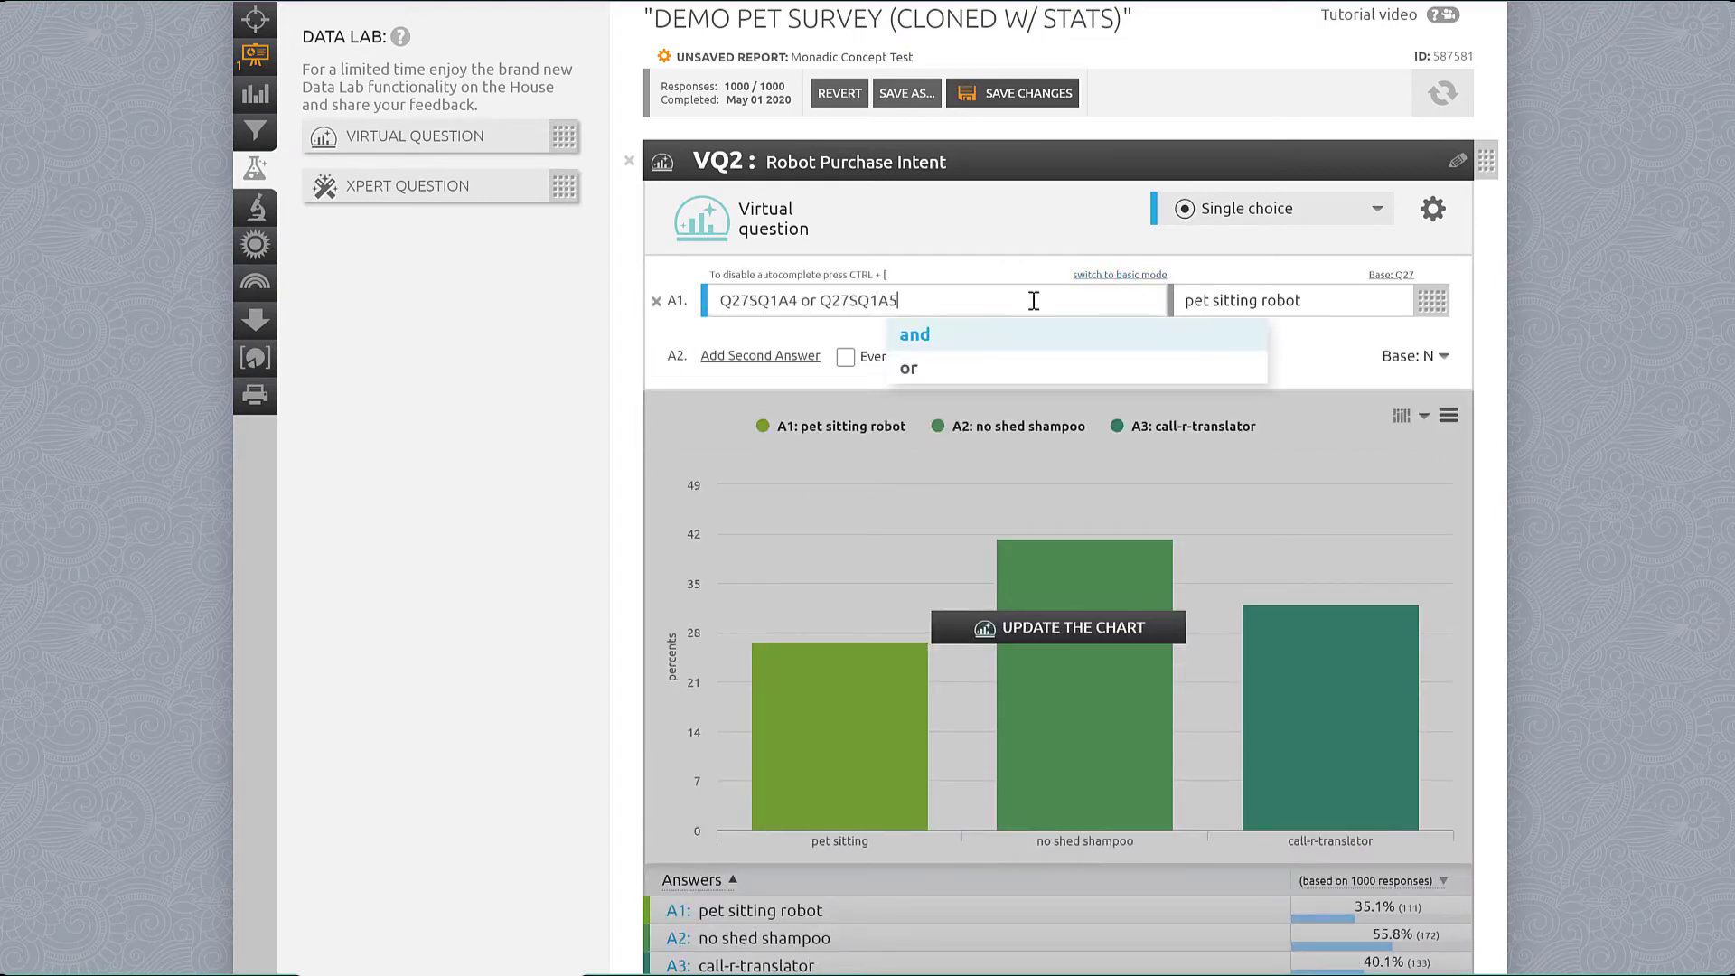
text(gender=)
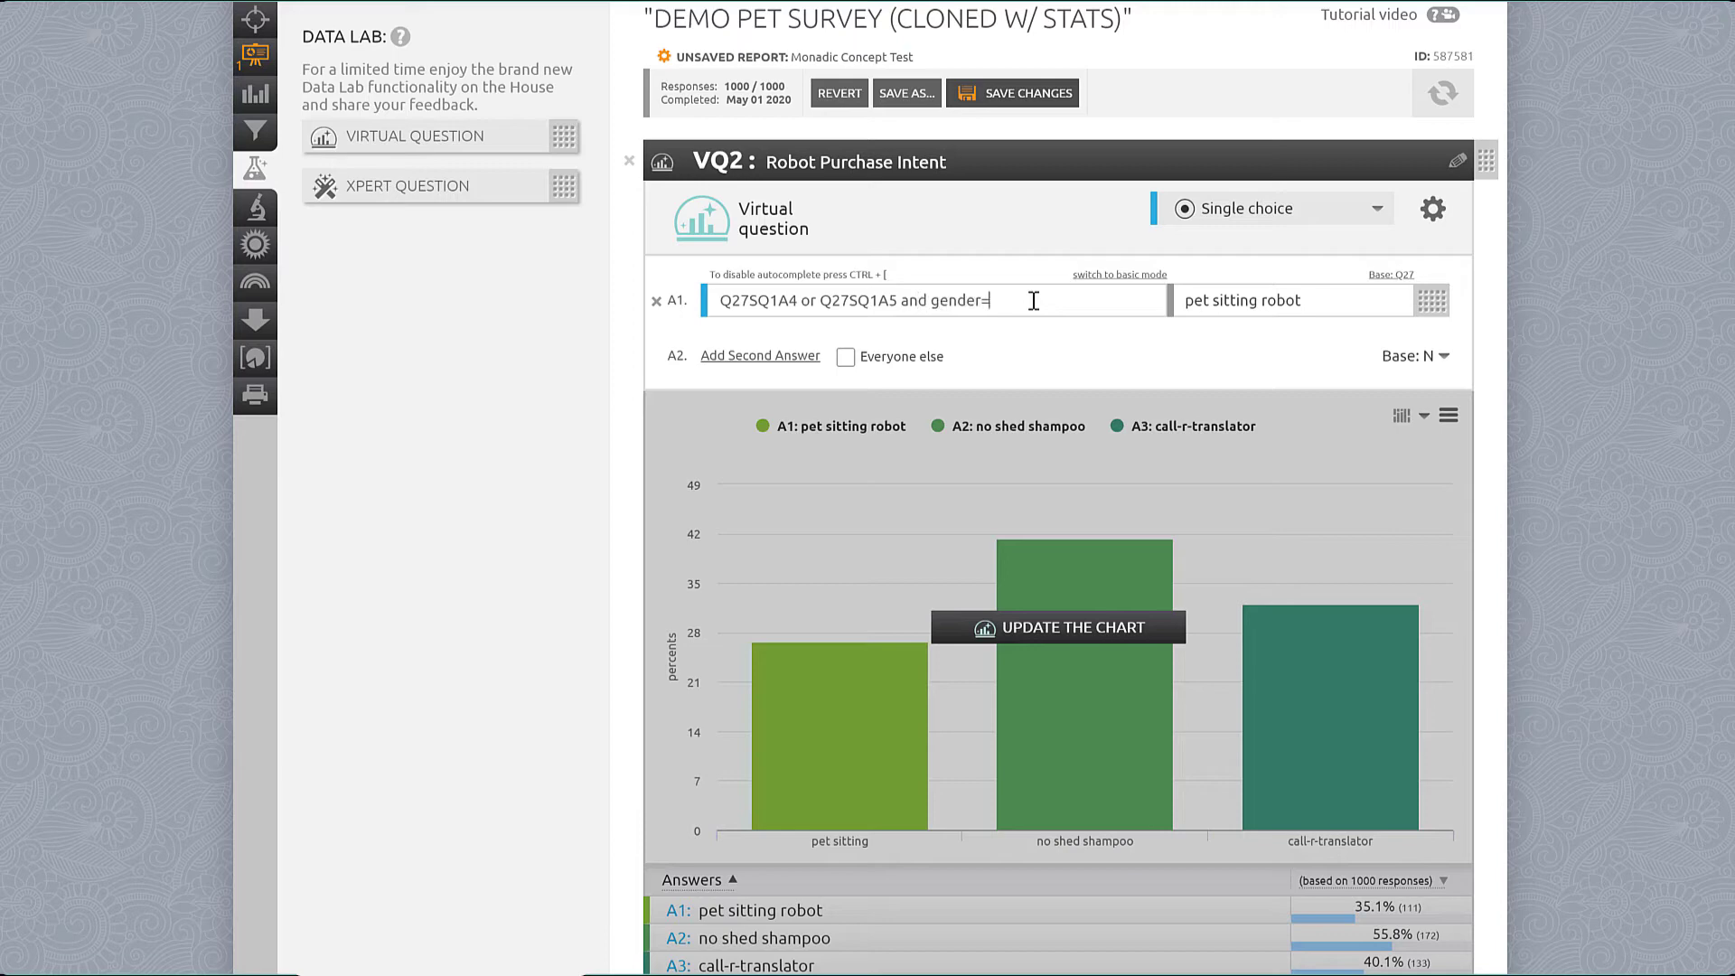
text("f")
click(1306, 299)
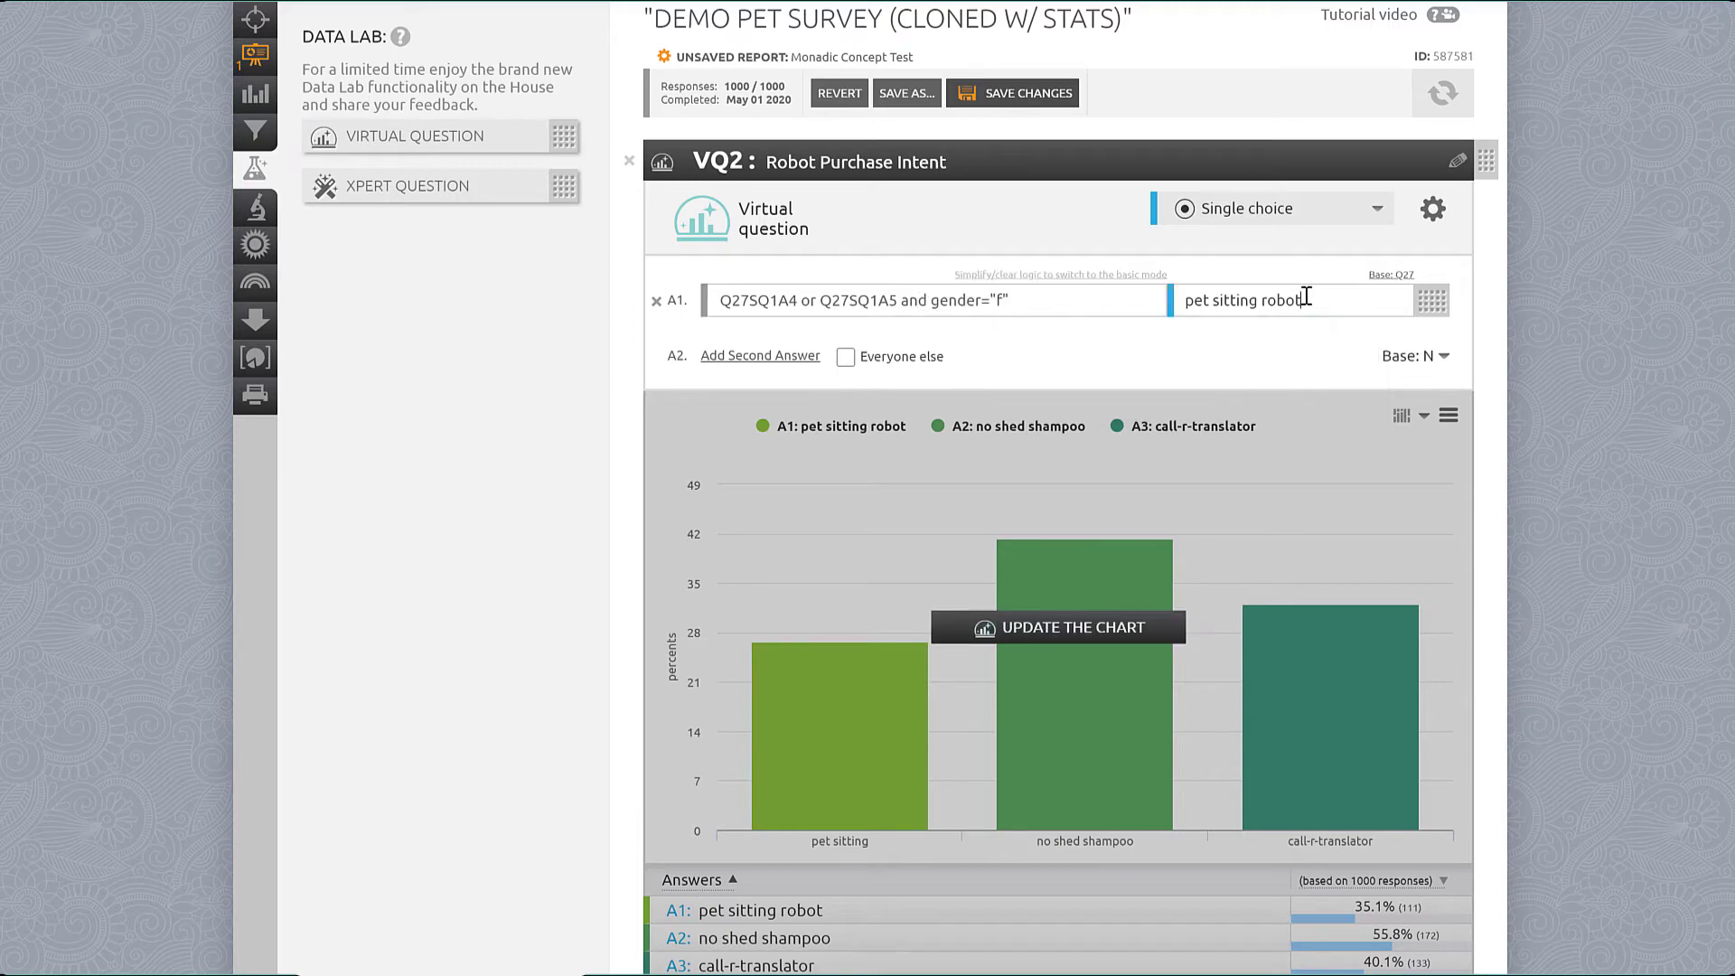
click(723, 357)
click(911, 302)
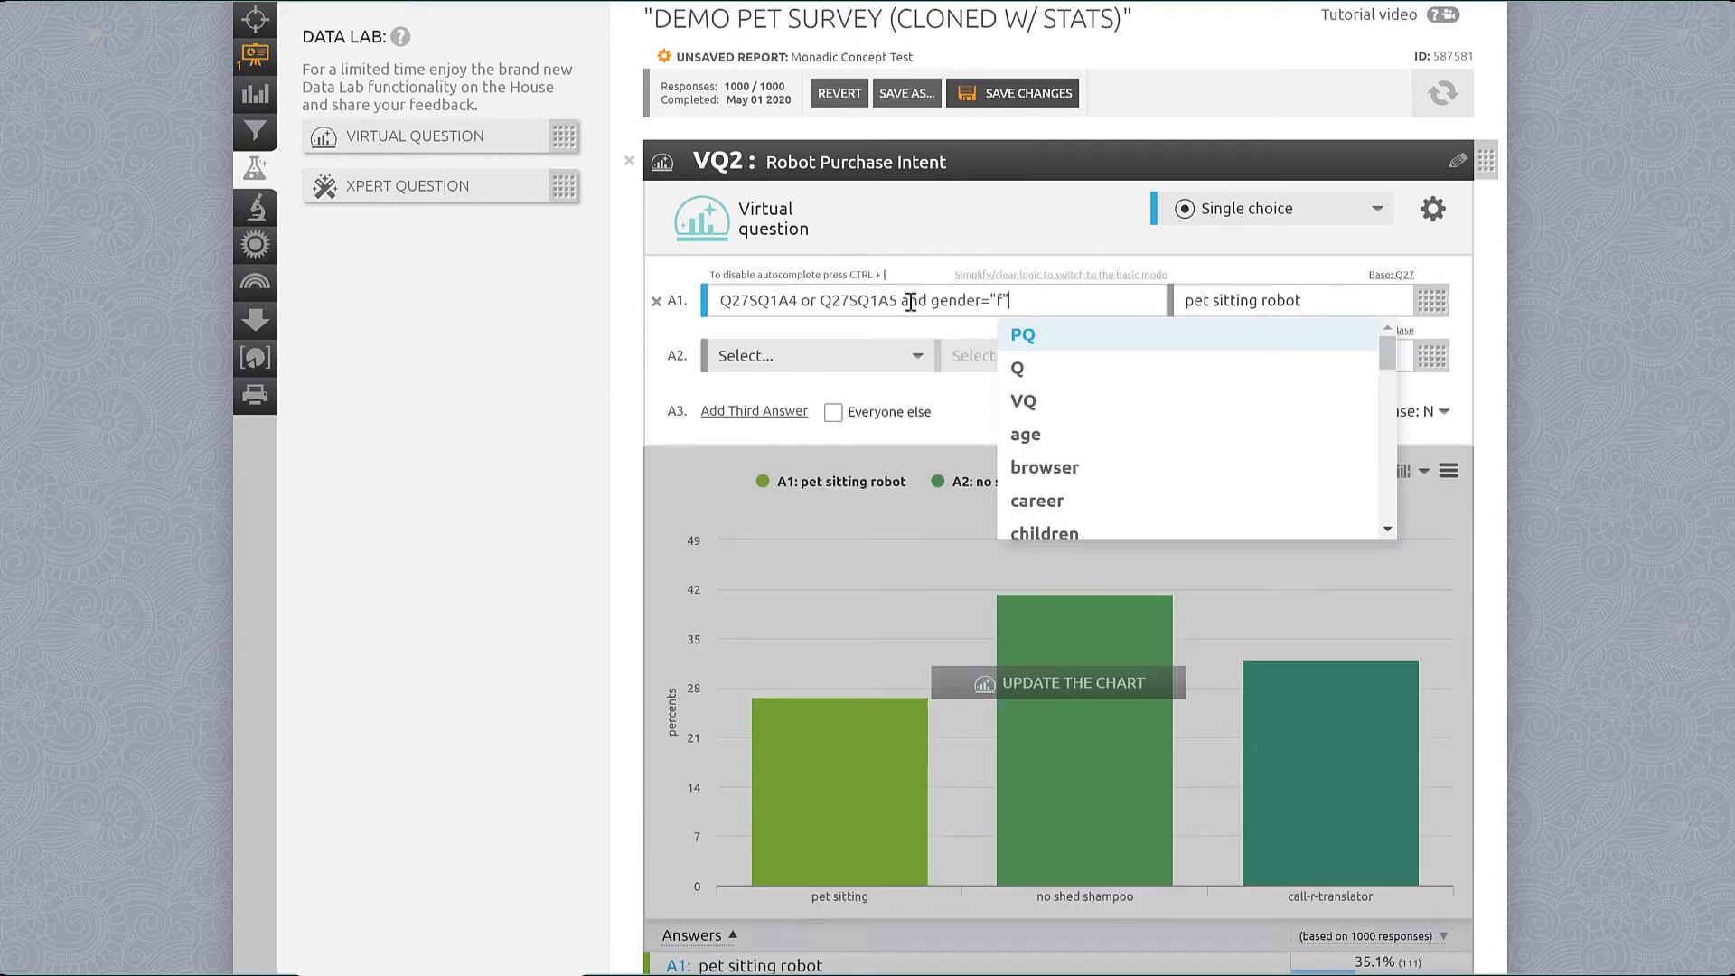
key(ctrl+a)
key(ctrl+c)
click(995, 356)
key(ctrl+v)
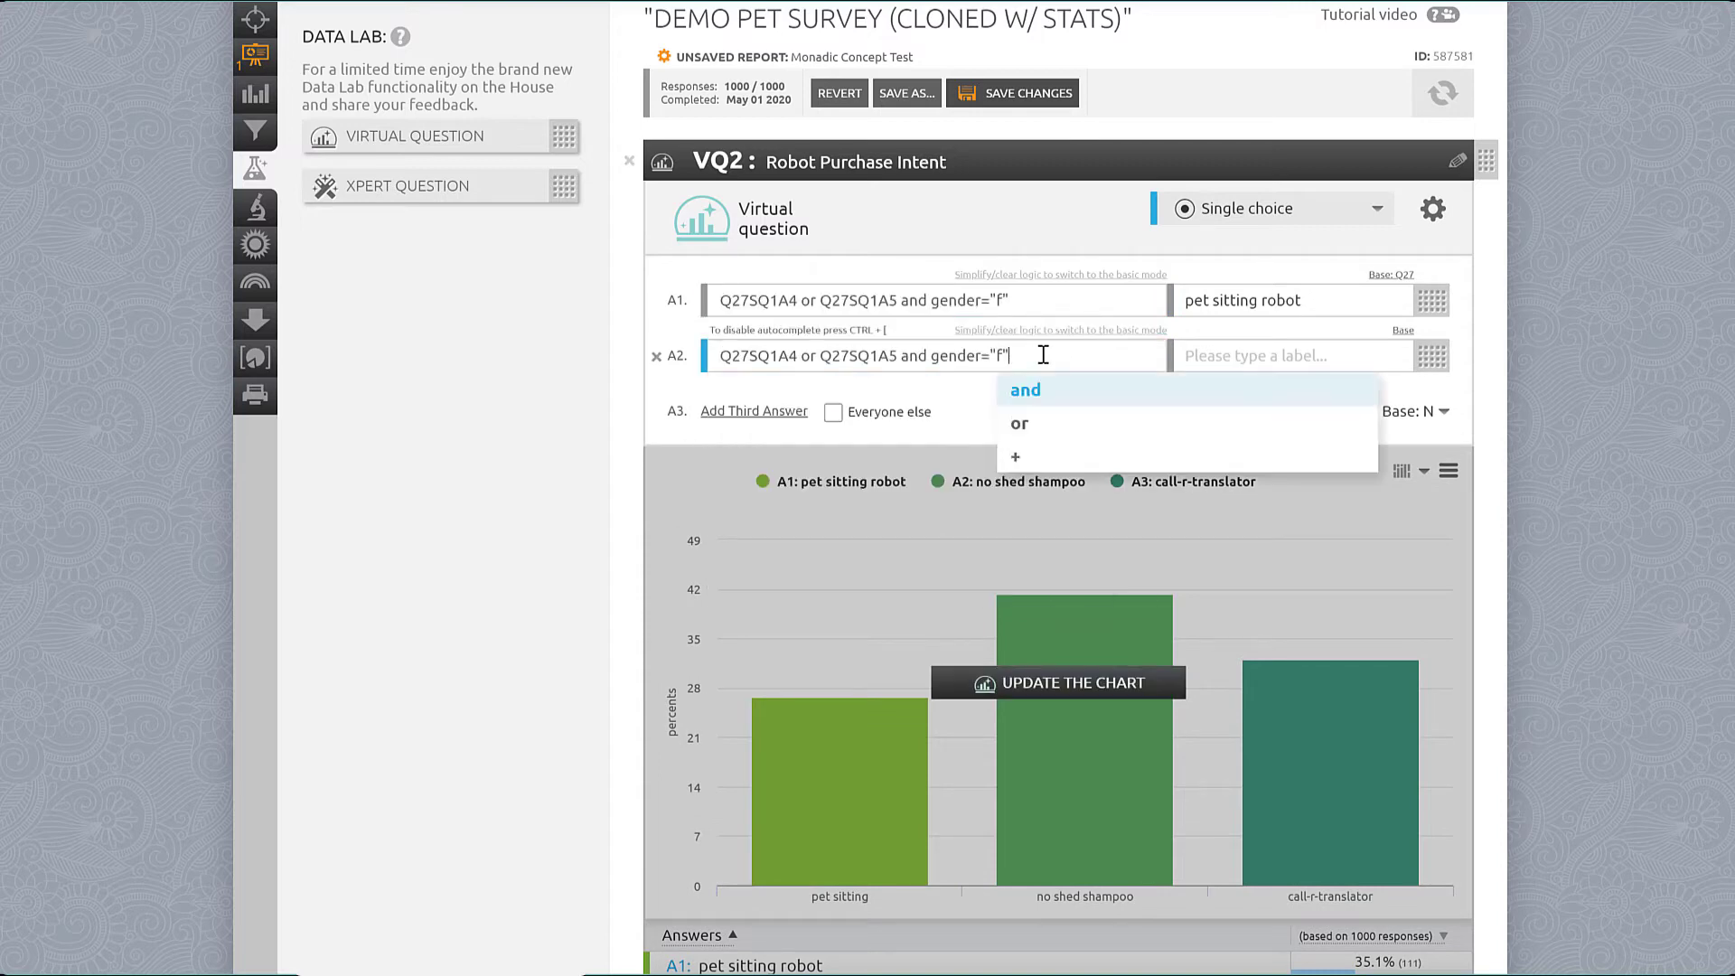
key(BackSpace)
key(BackSpace)
text(m")
Step: Label the answers women's robot preference and men's robot preference
drag(1181, 299, 1310, 300)
text(women's ro)
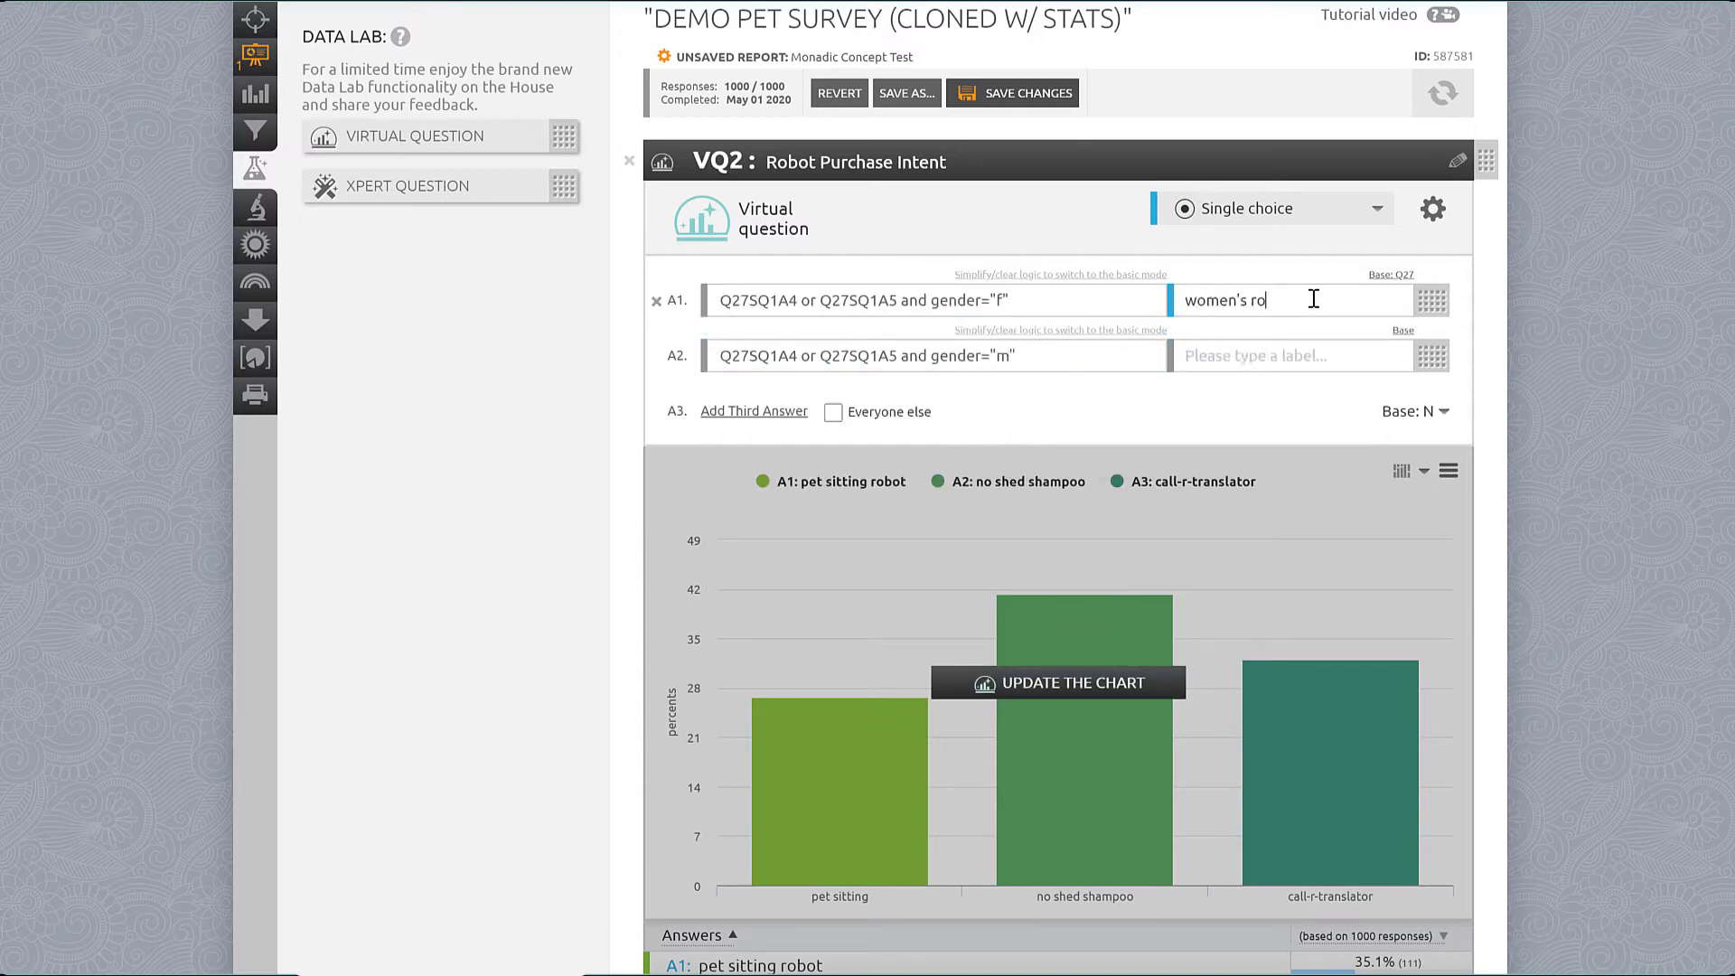
text(bot preference)
click(1306, 352)
text(men's robot pr)
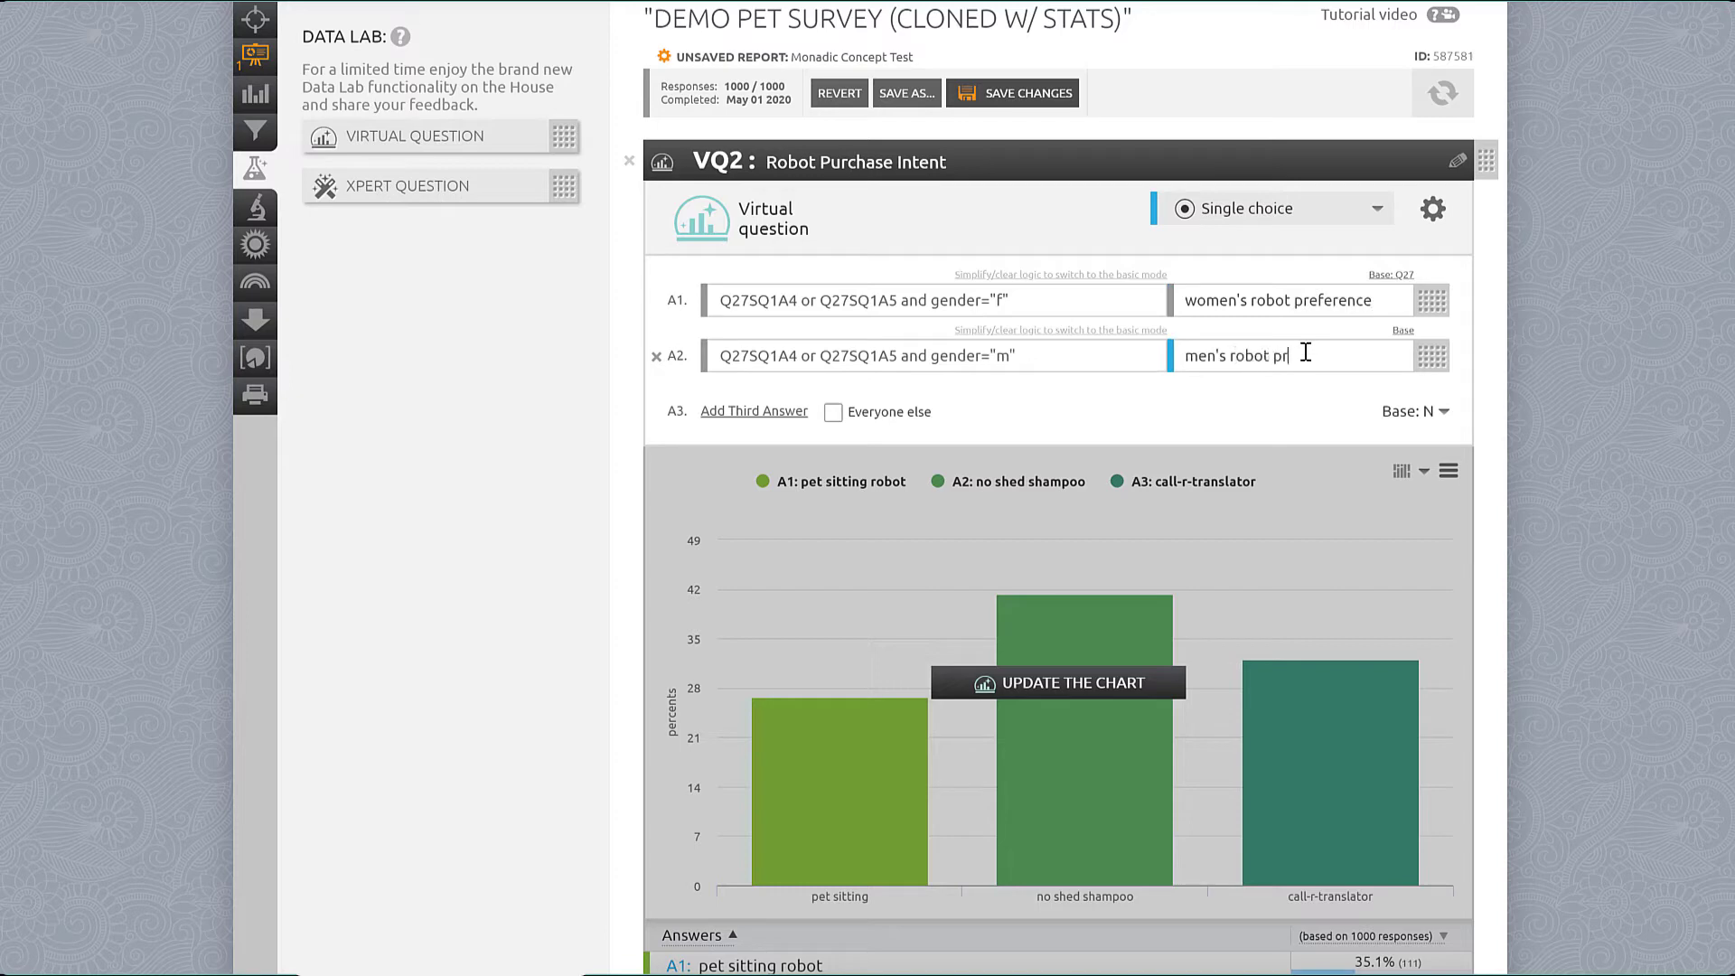
text(eference)
click(1311, 405)
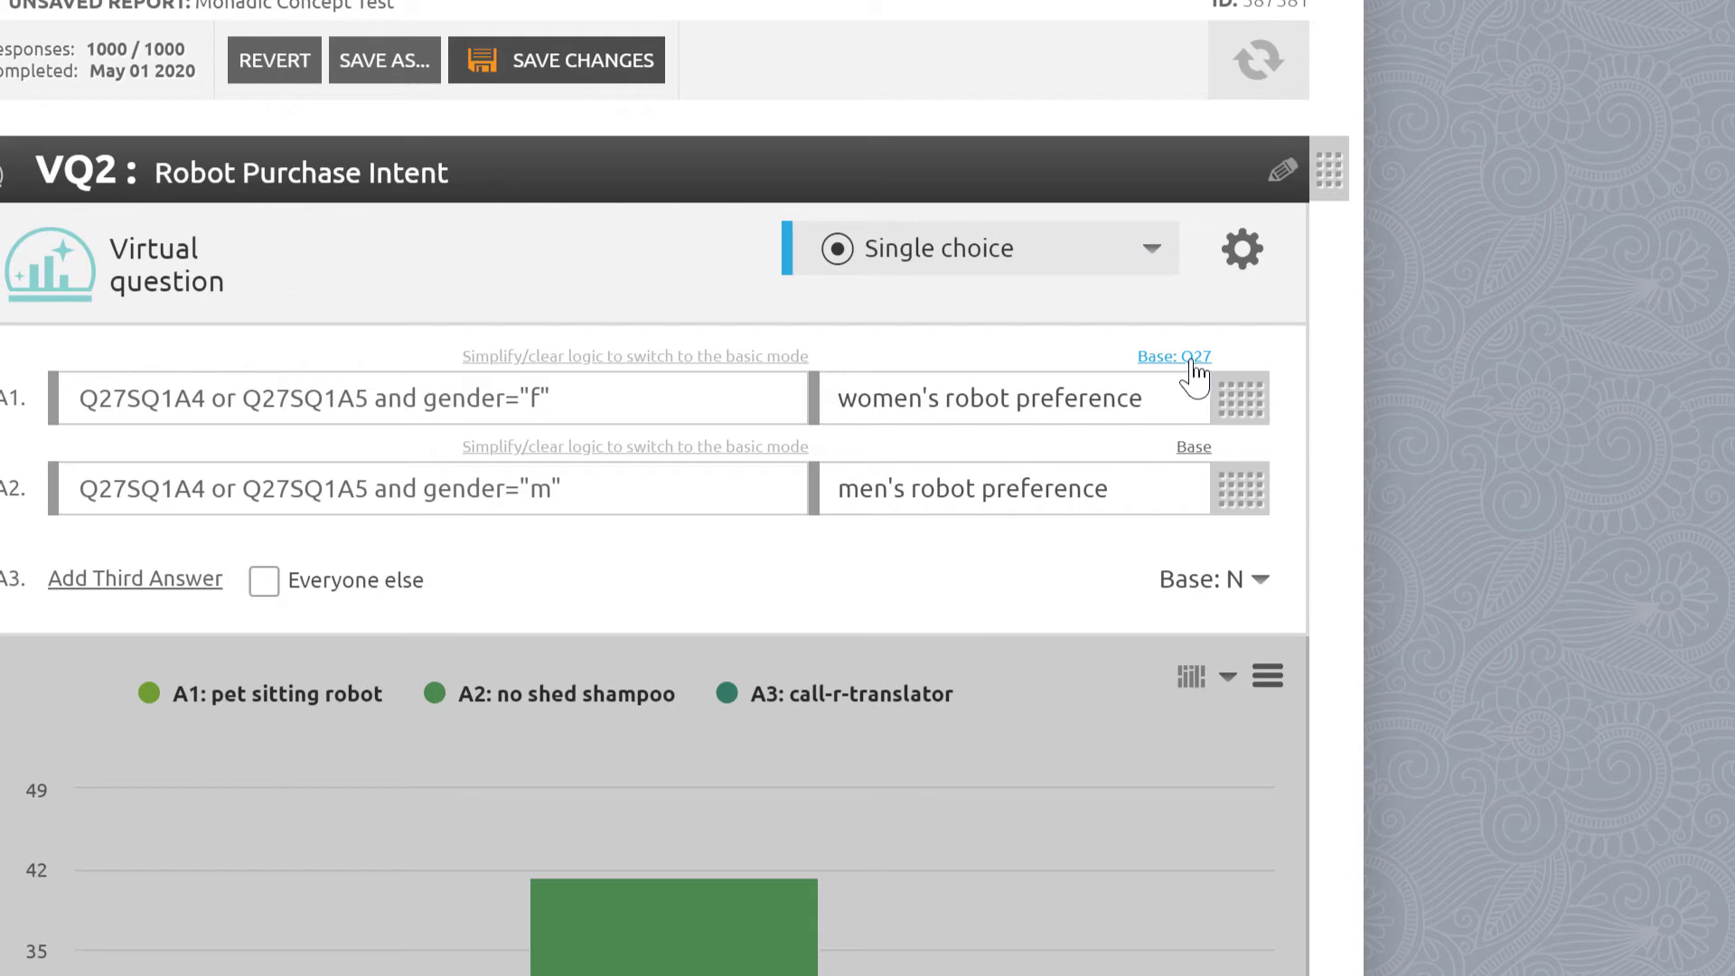
Step: Set bases q27 and gender="f" for women and q27 and gender="m" for men
click(1193, 362)
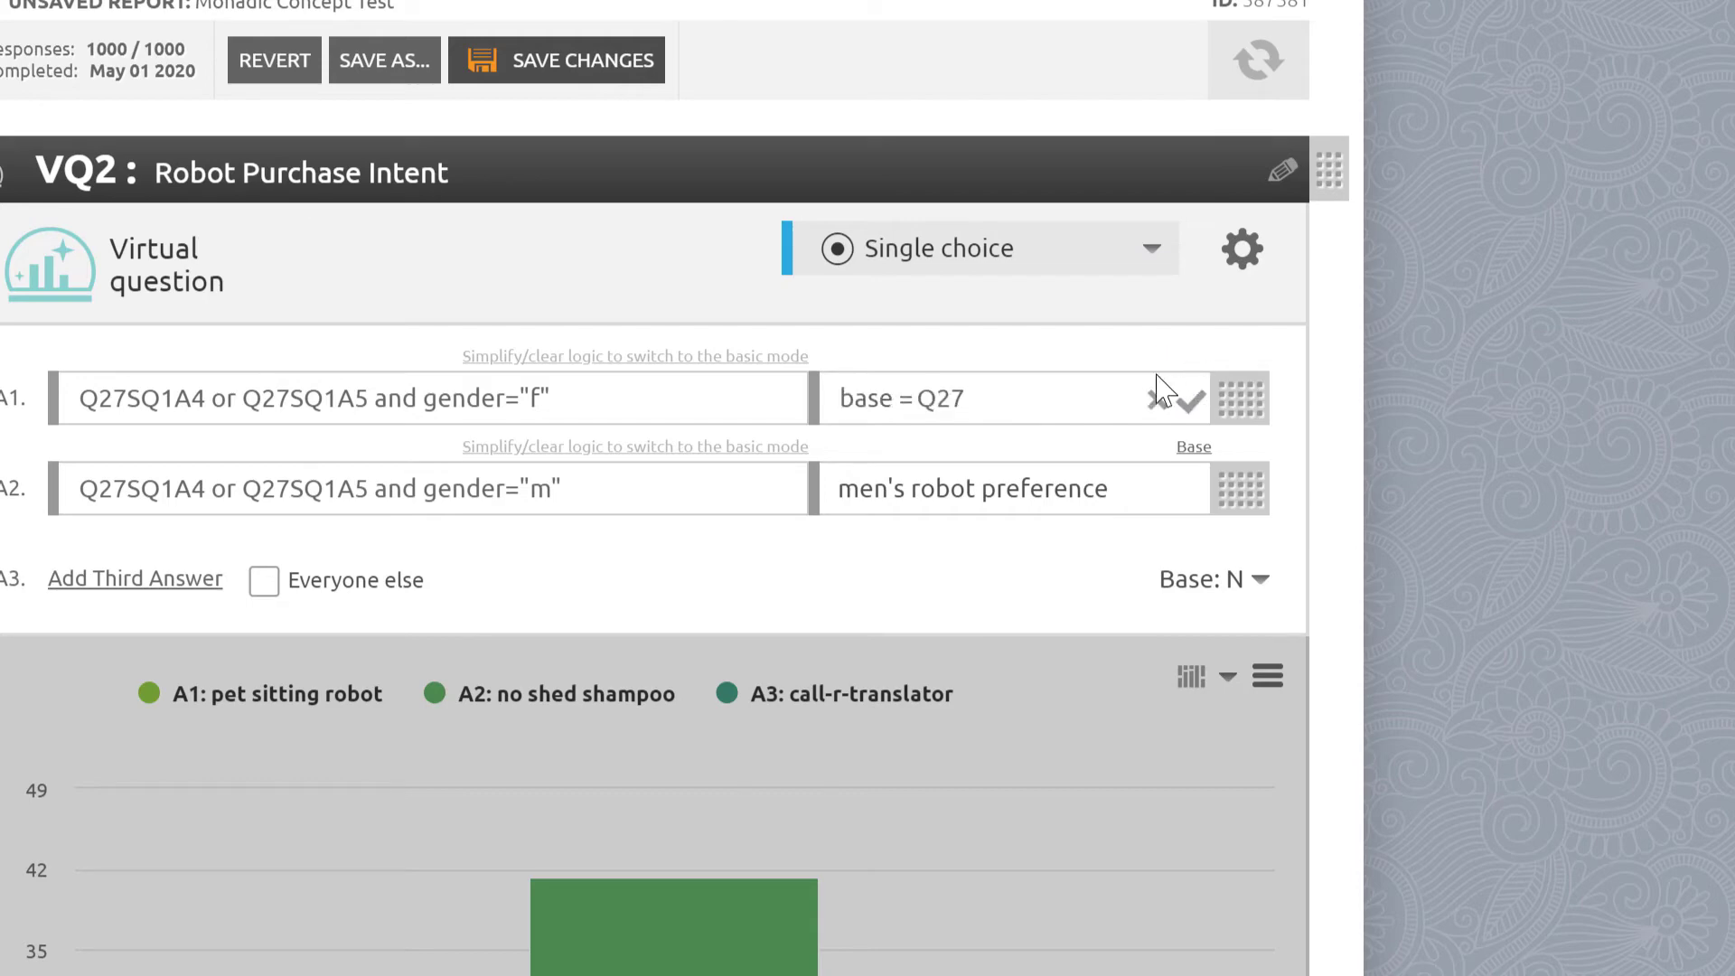
text(and gend)
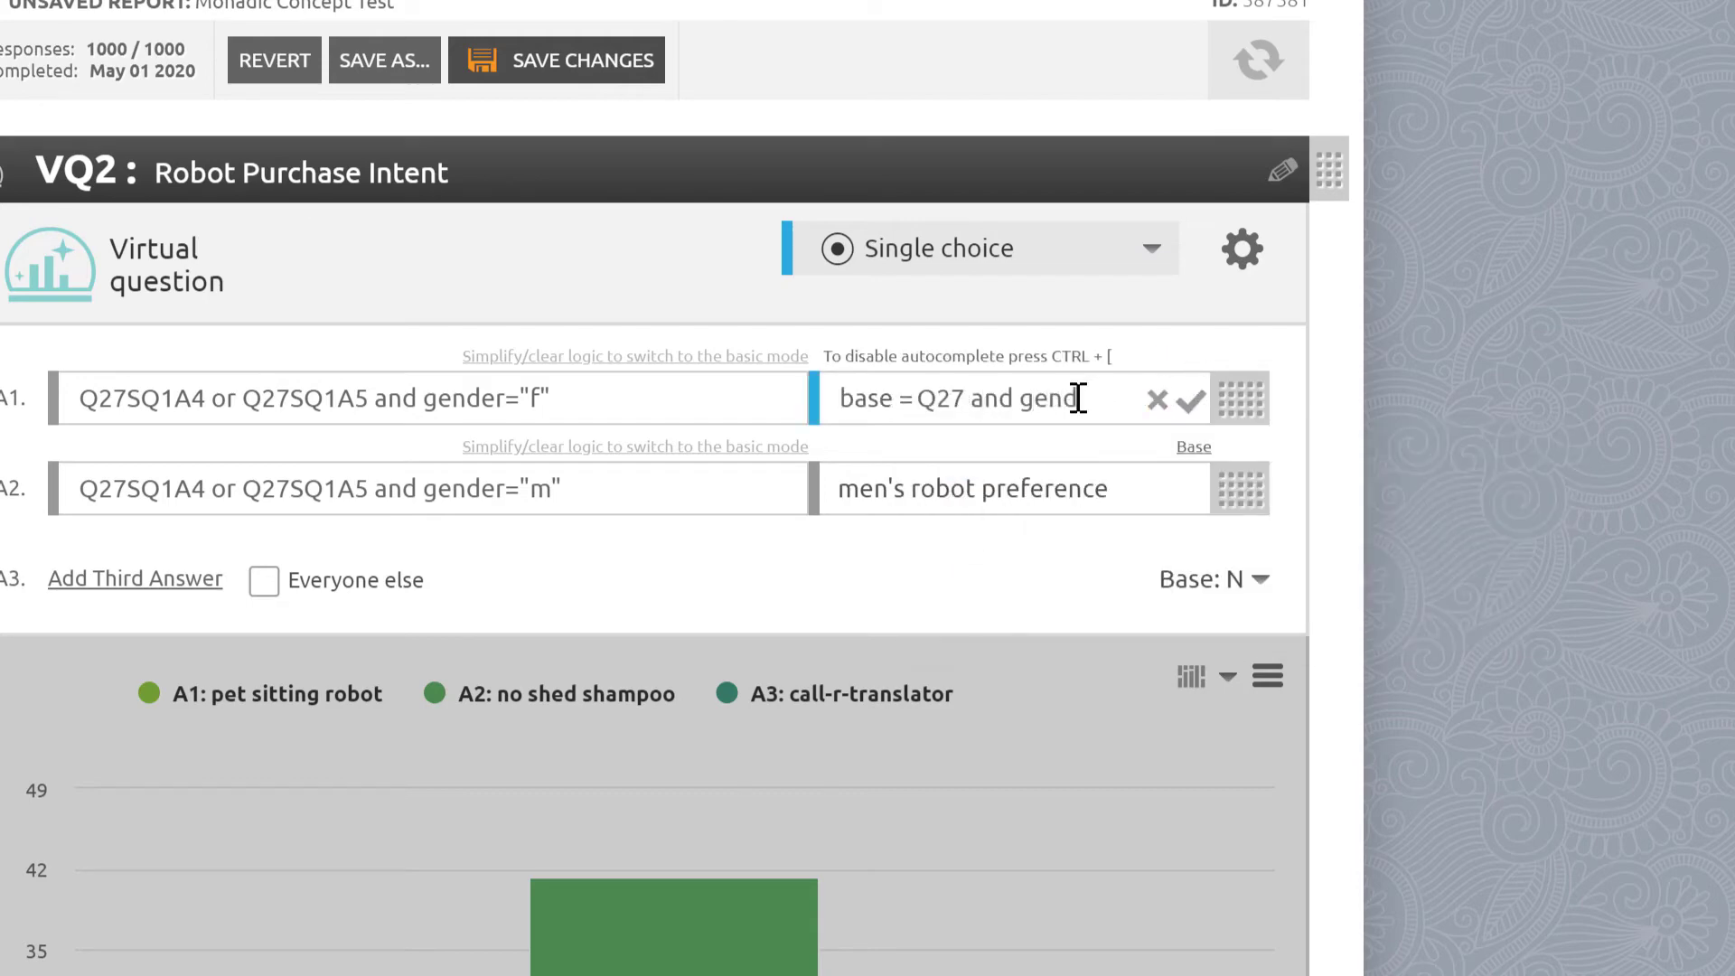
text(er="f")
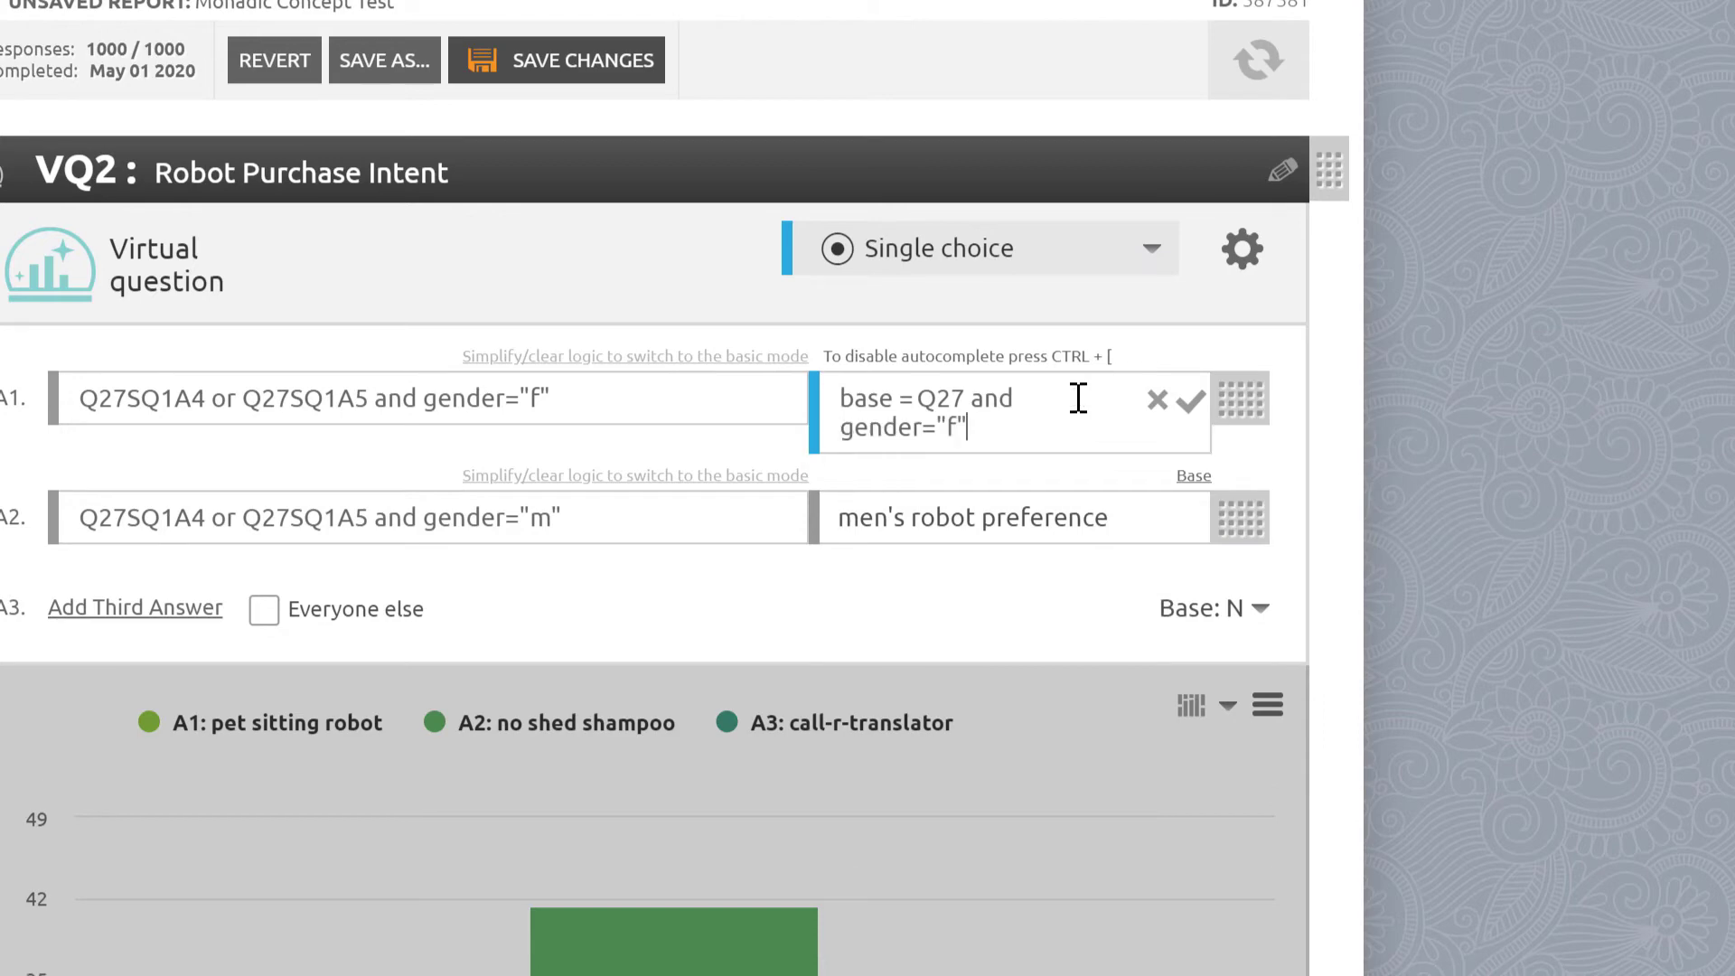
click(1191, 400)
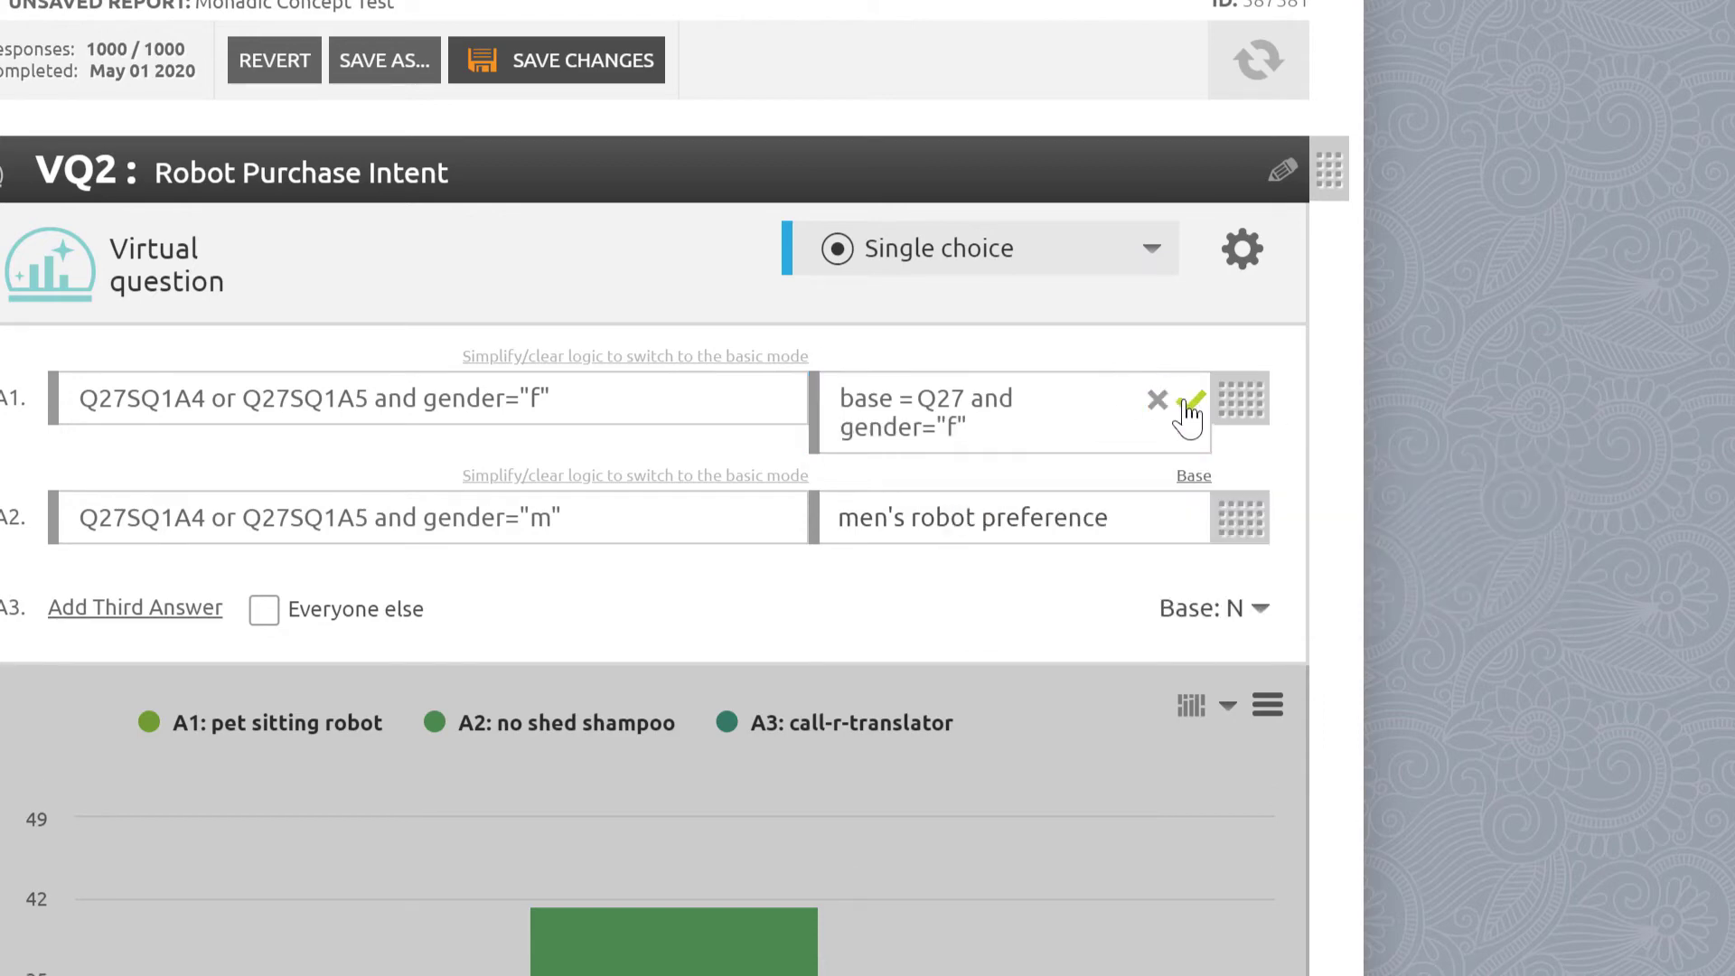
click(1195, 449)
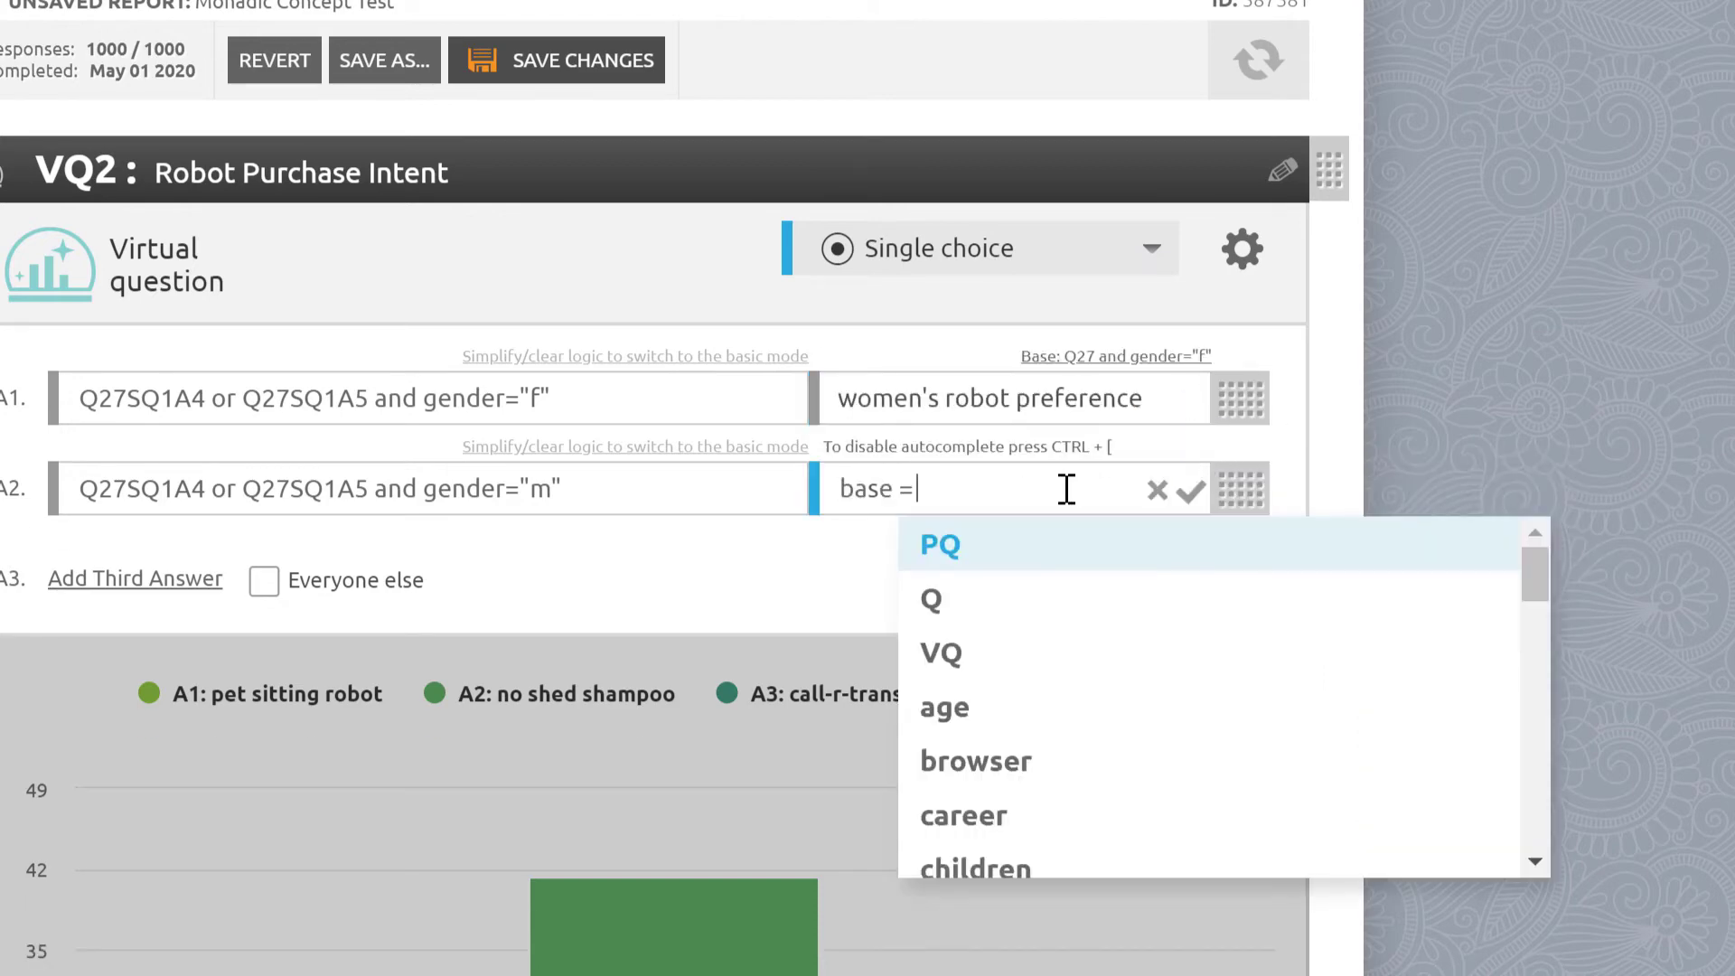
text(q27 and g)
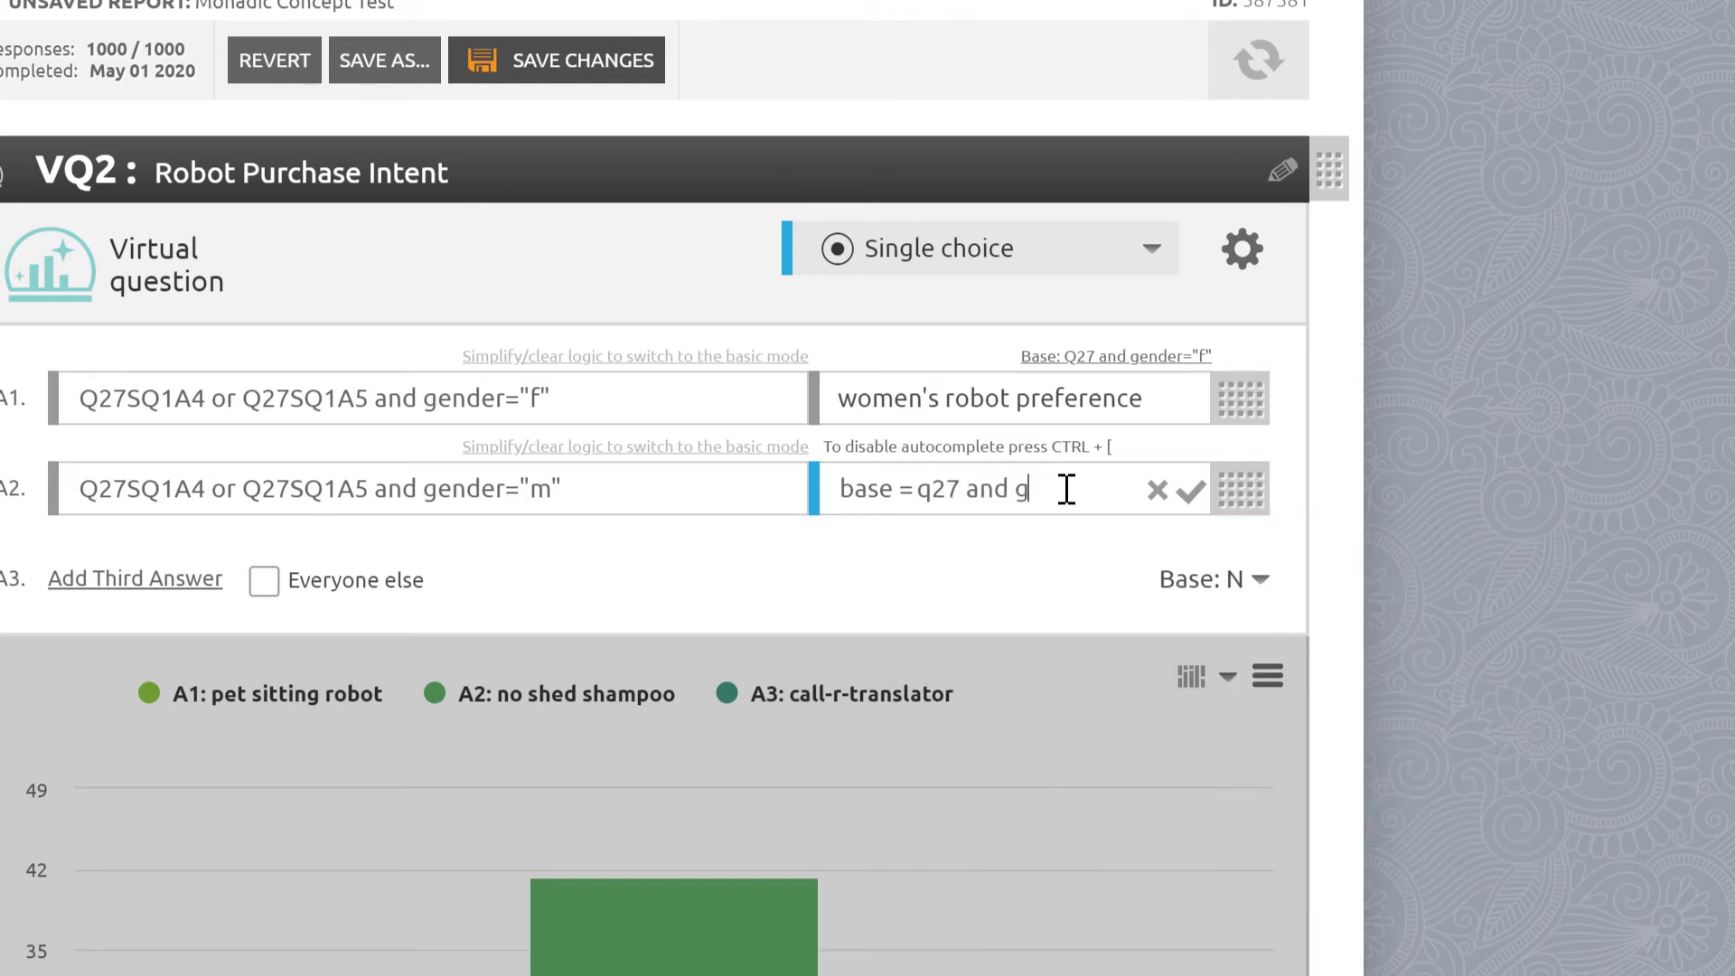
text(ender="m")
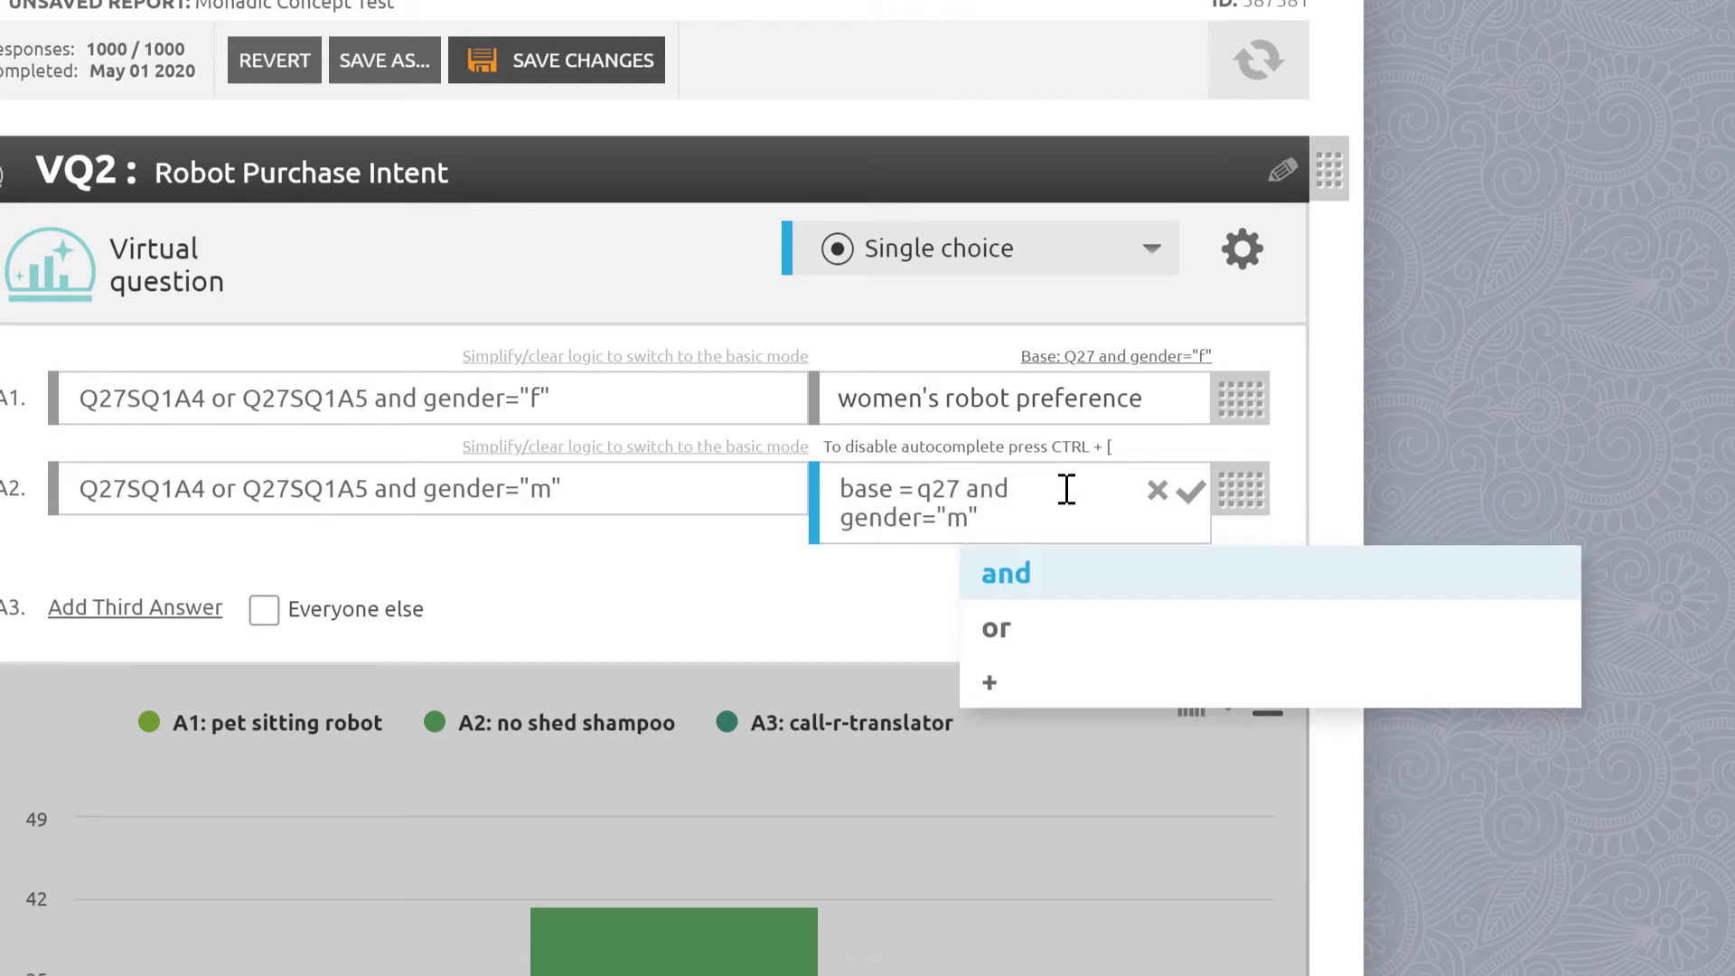
click(1189, 493)
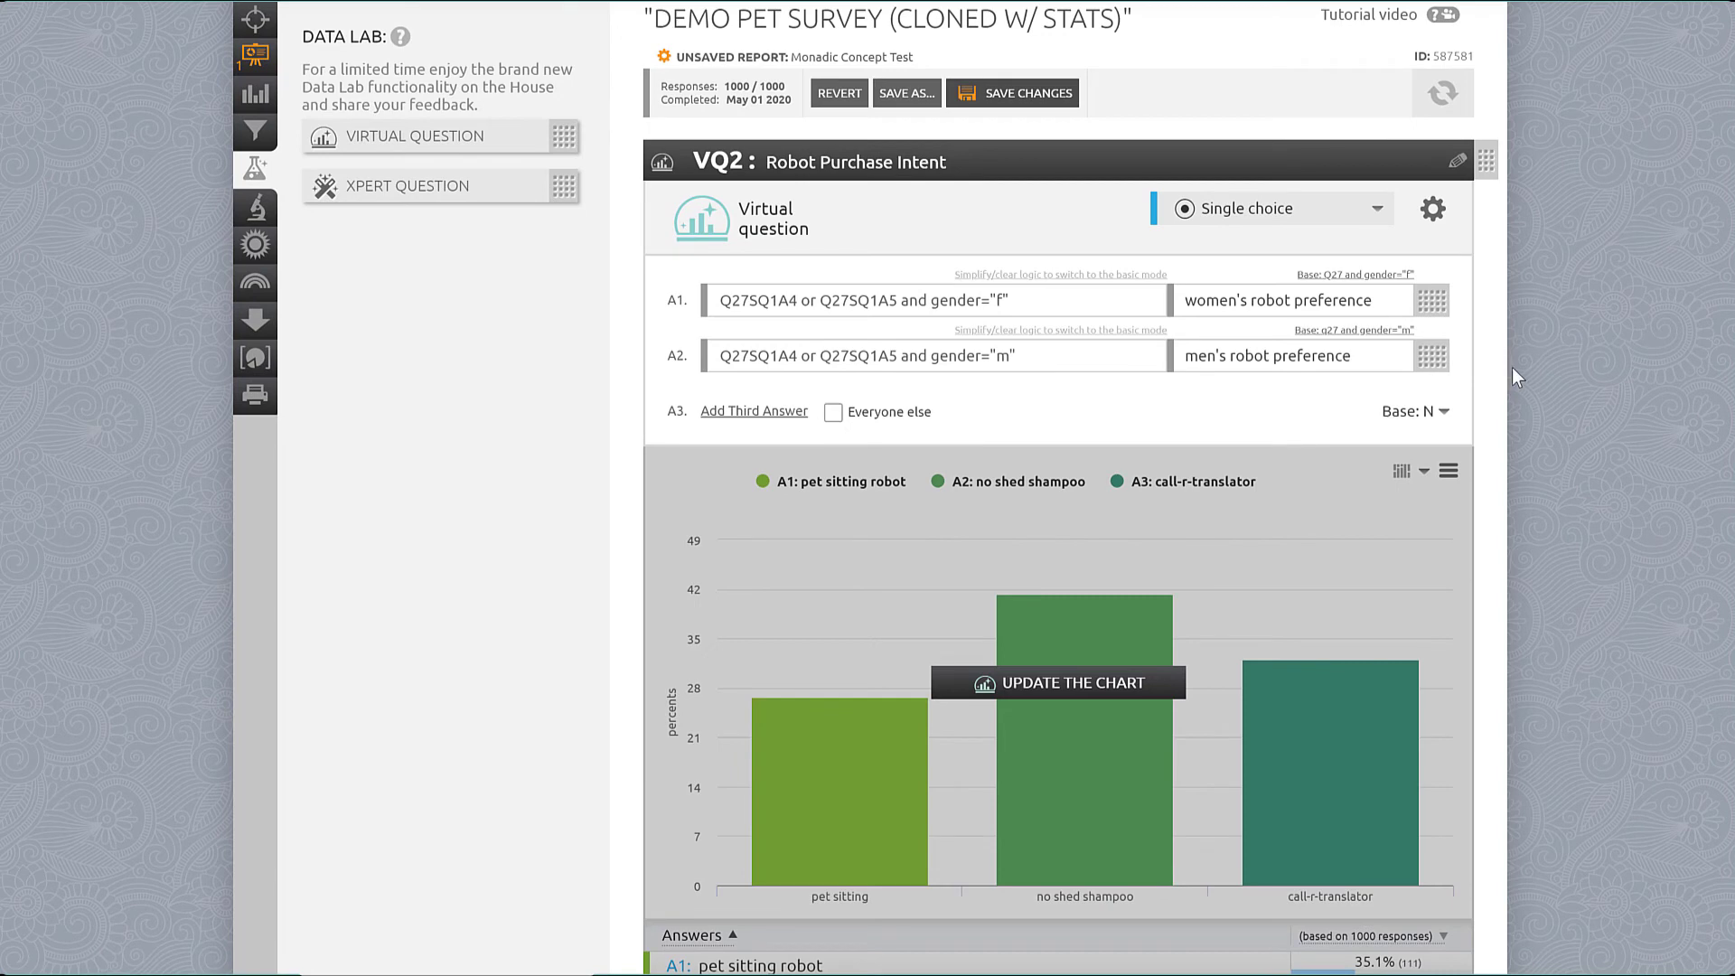
Step: Update the Robot Purchase Intent chart and check each gender bar's confidence interval
click(1087, 697)
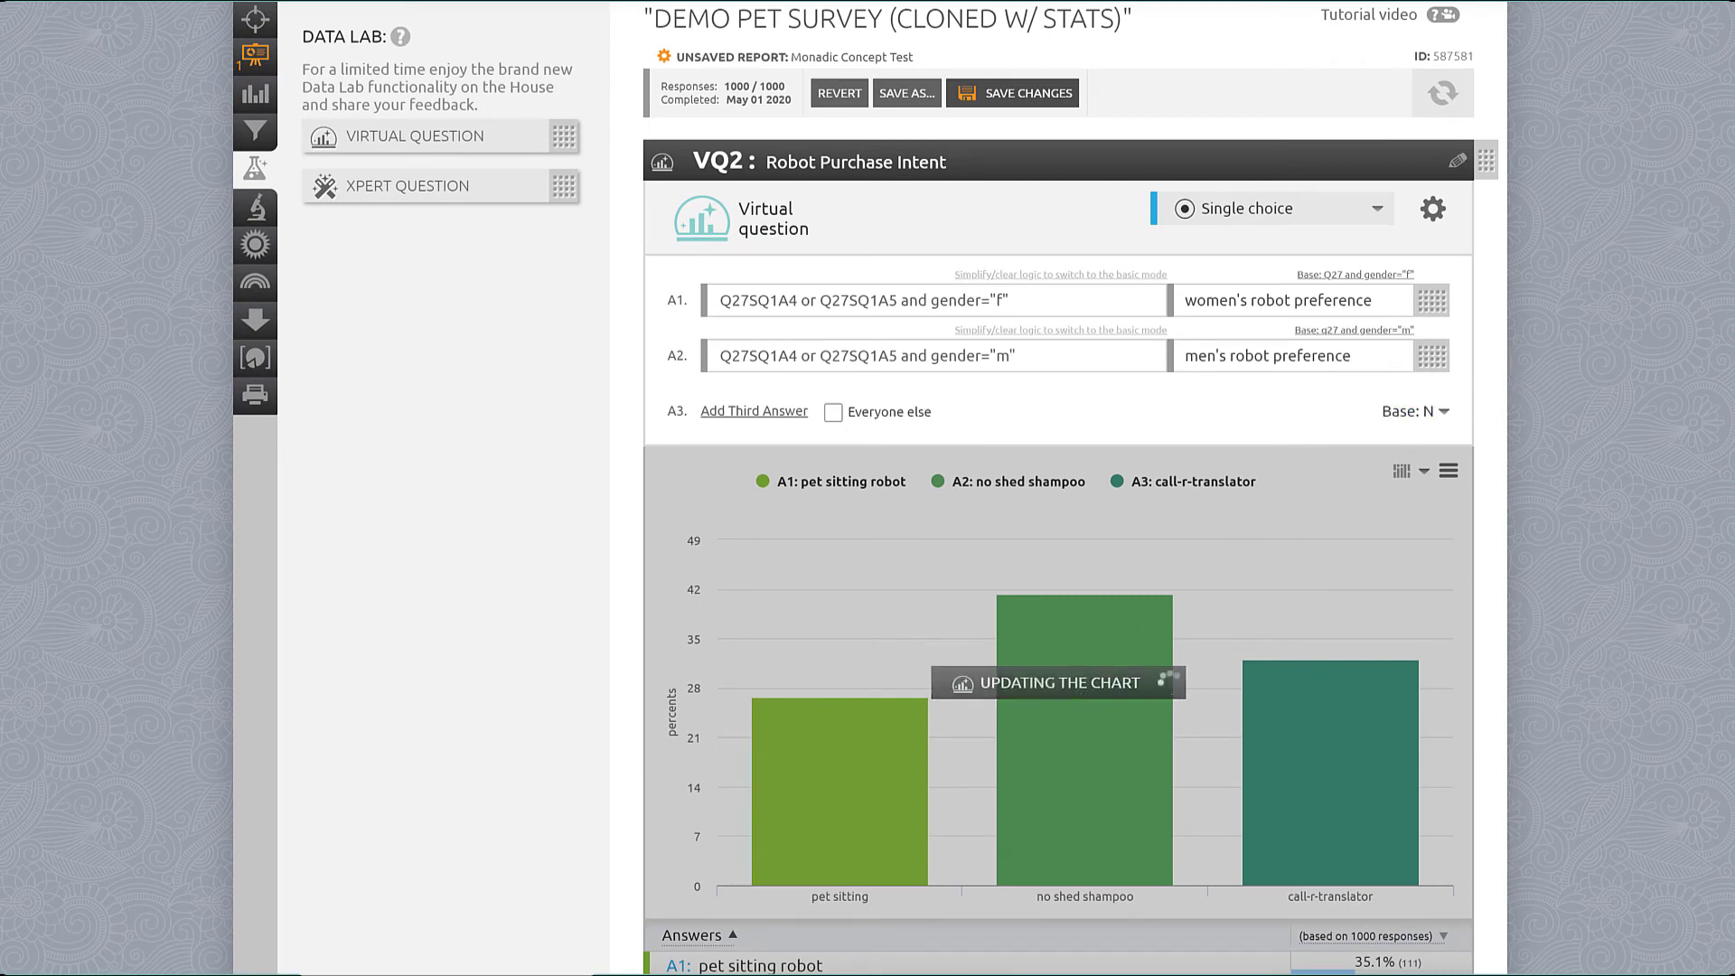
scroll(1087, 698, down, 3)
scroll(1058, 525, down, 1)
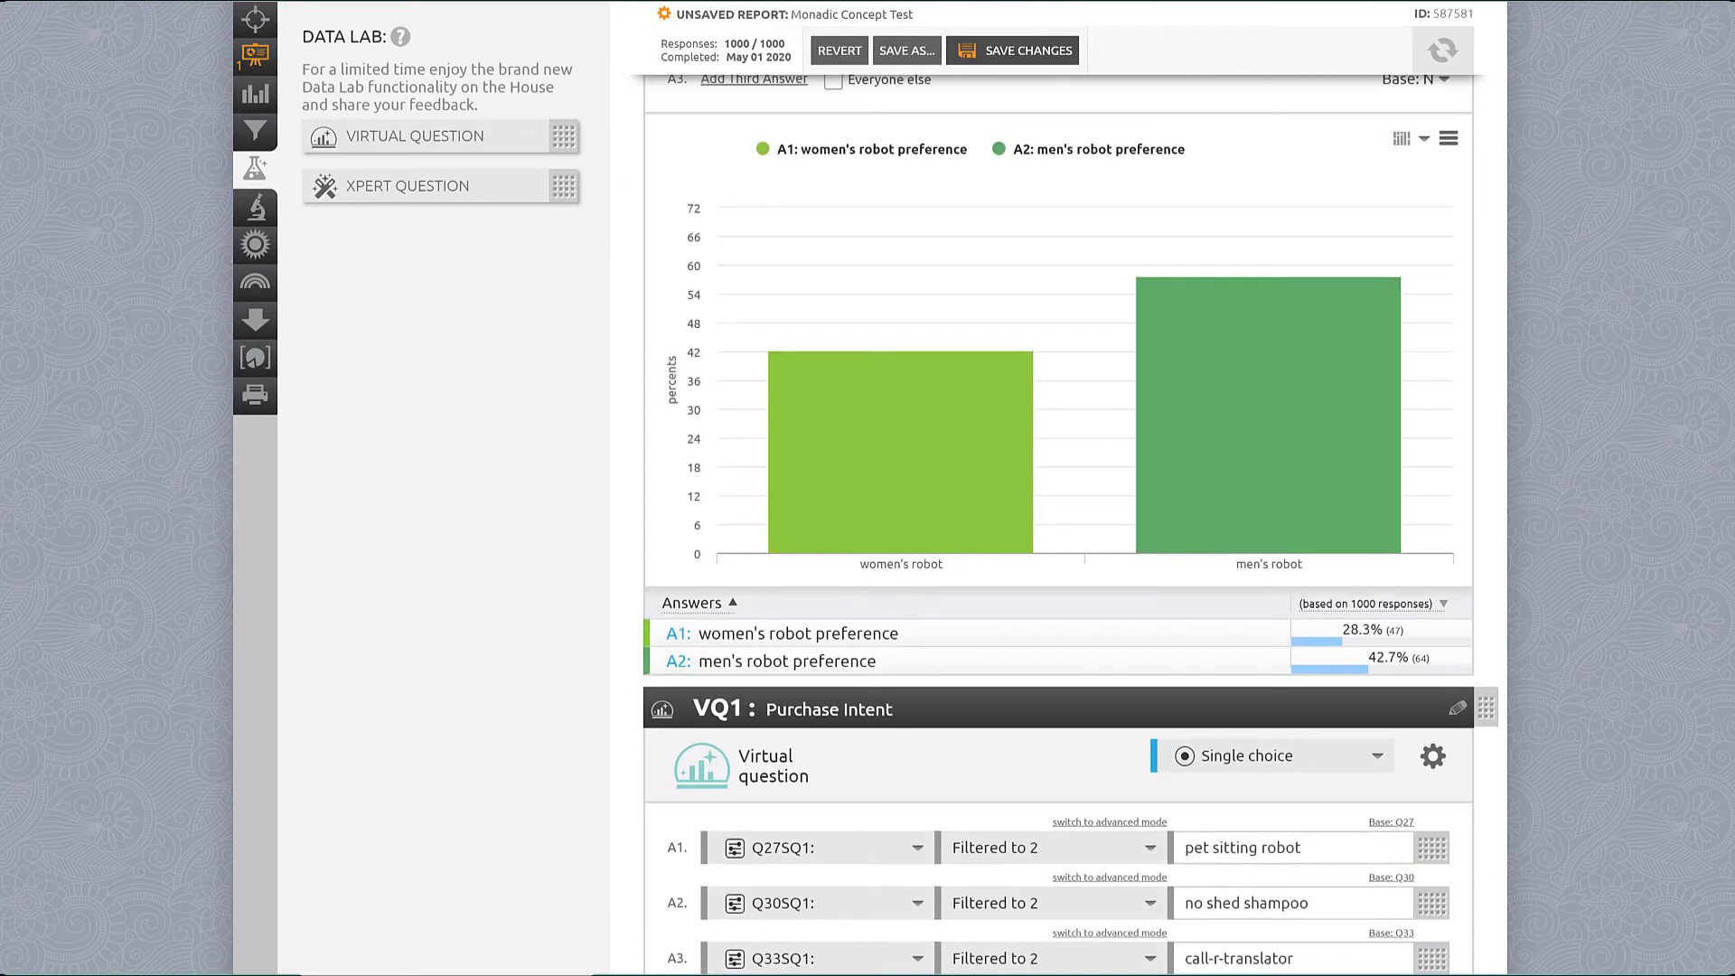
mouse_move(1270, 465)
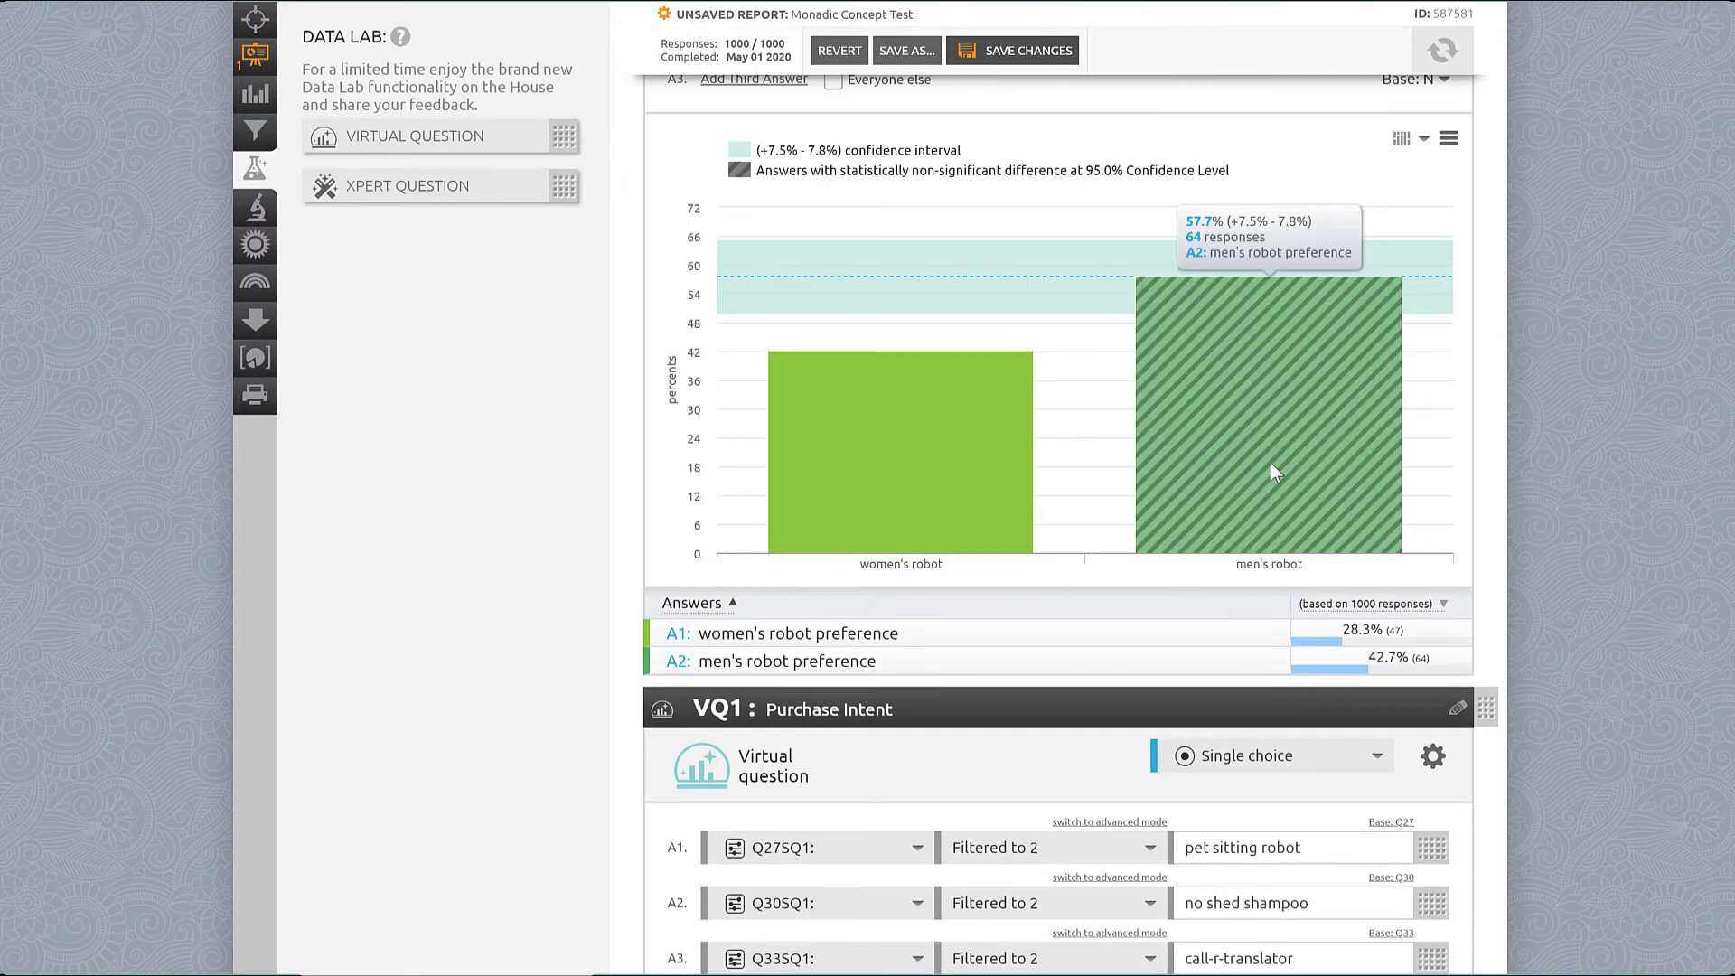
mouse_move(963, 491)
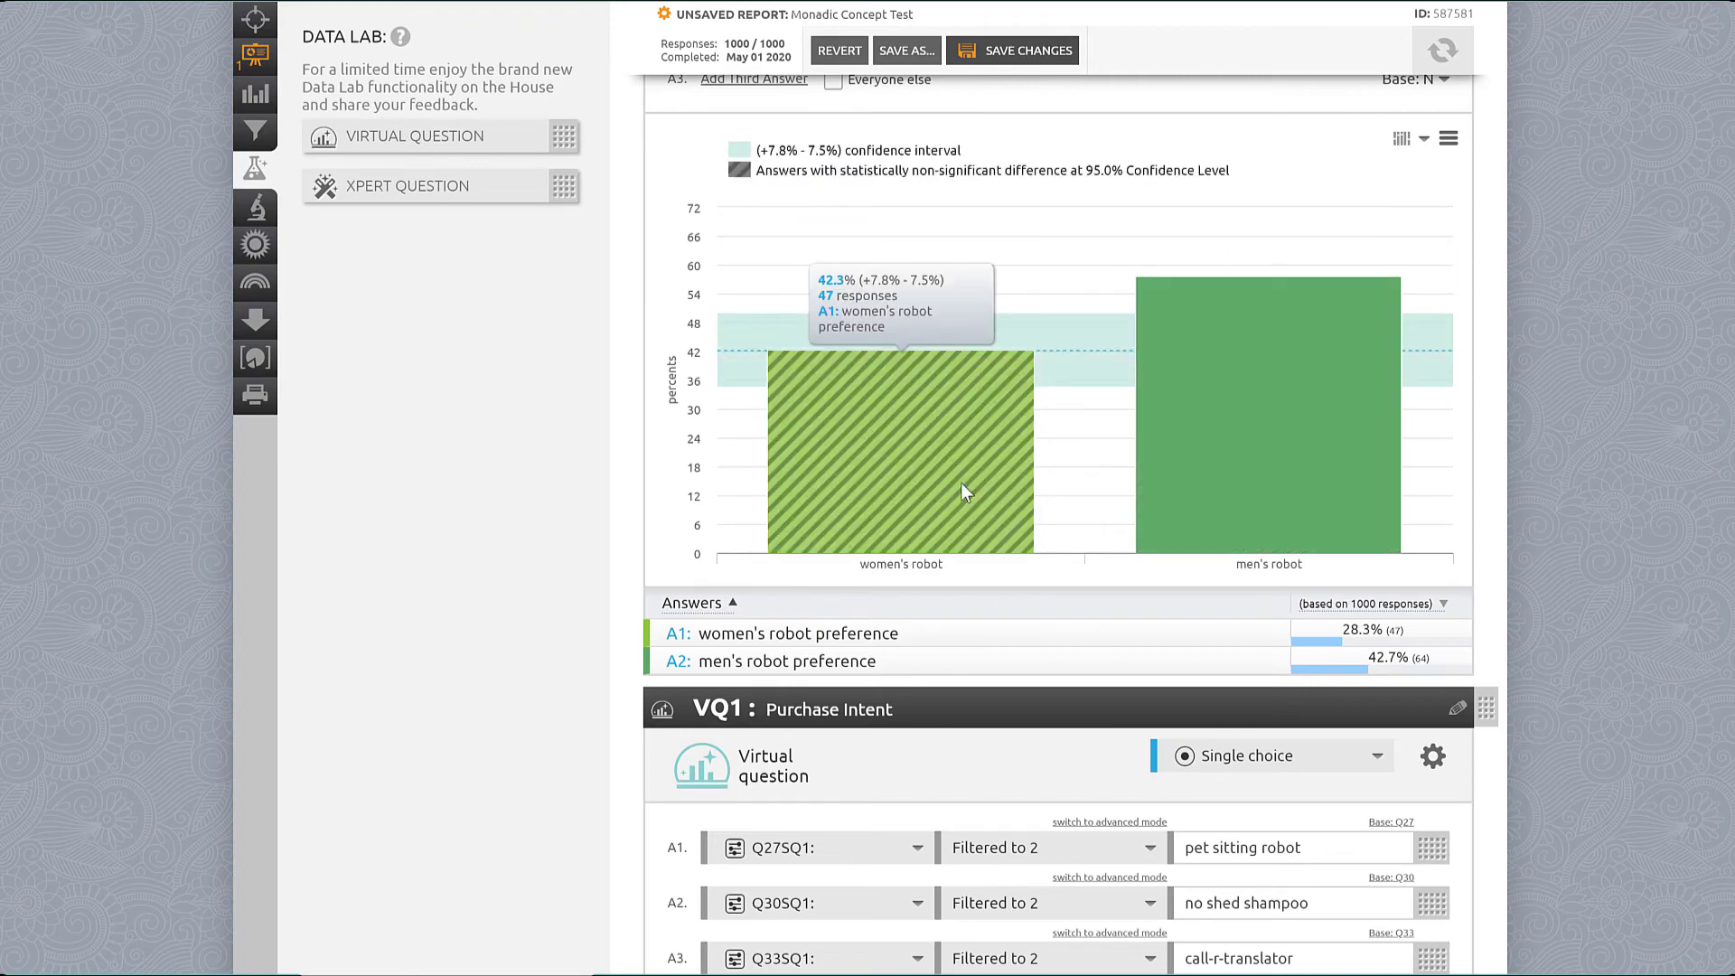
mouse_move(1292, 434)
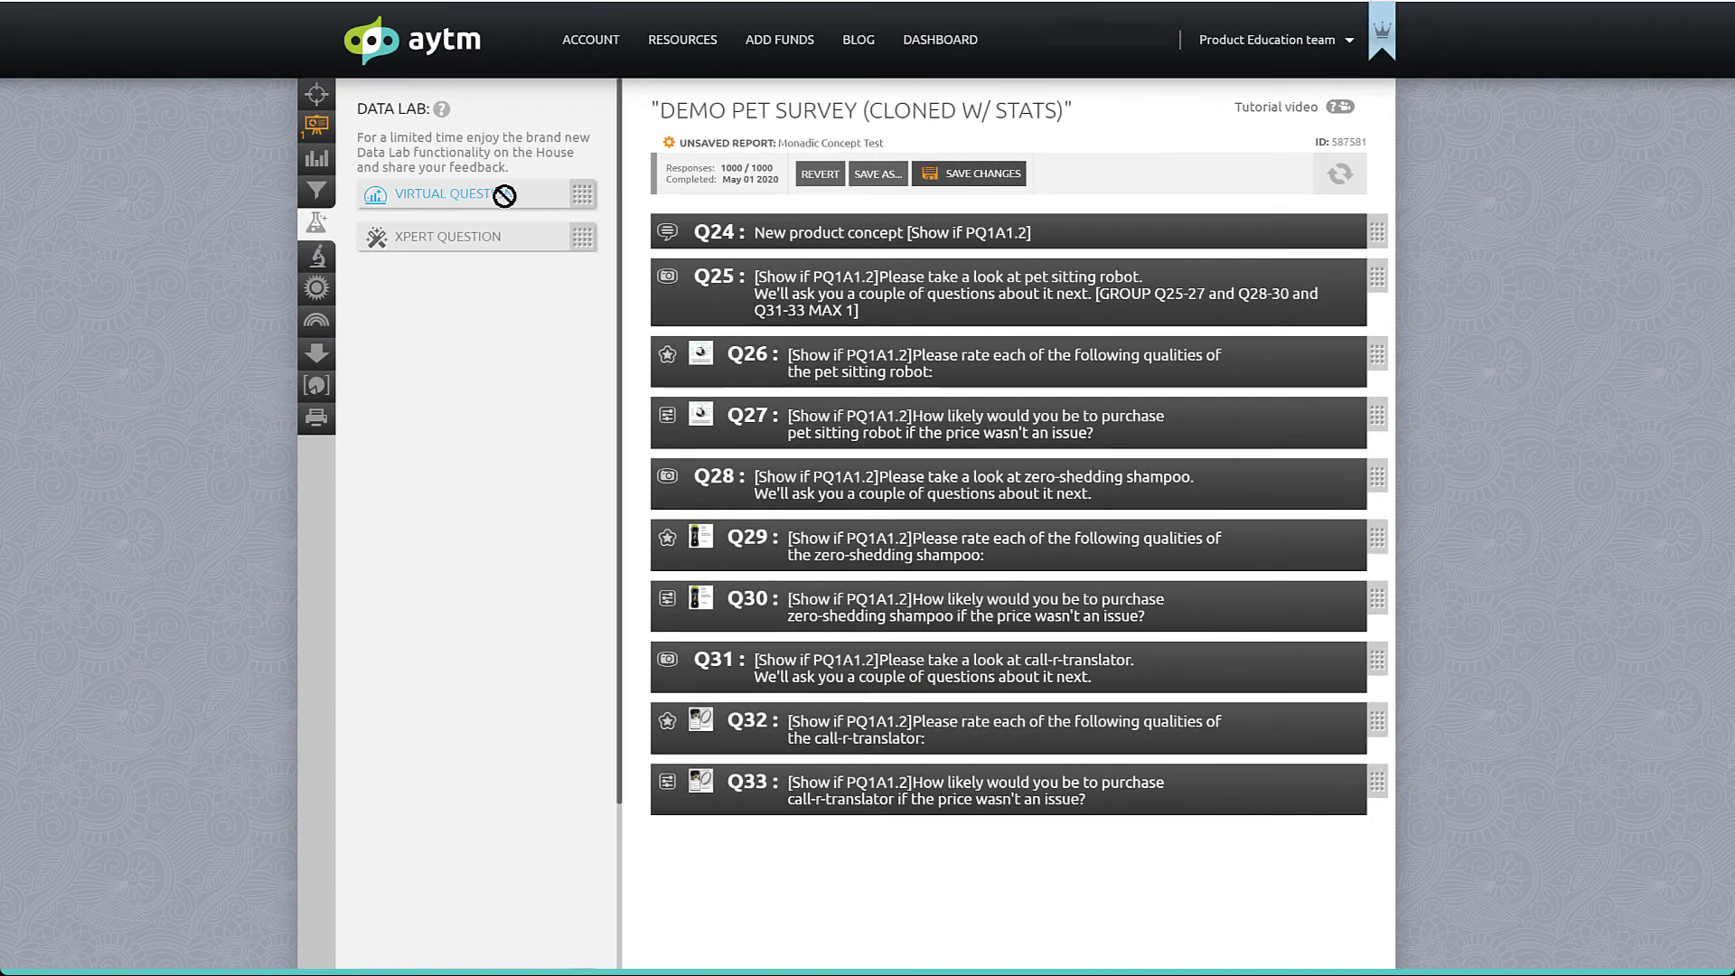
Step: Add a virtual question titled 'combined Purchase Intent' above Q24
drag(504, 195, 877, 240)
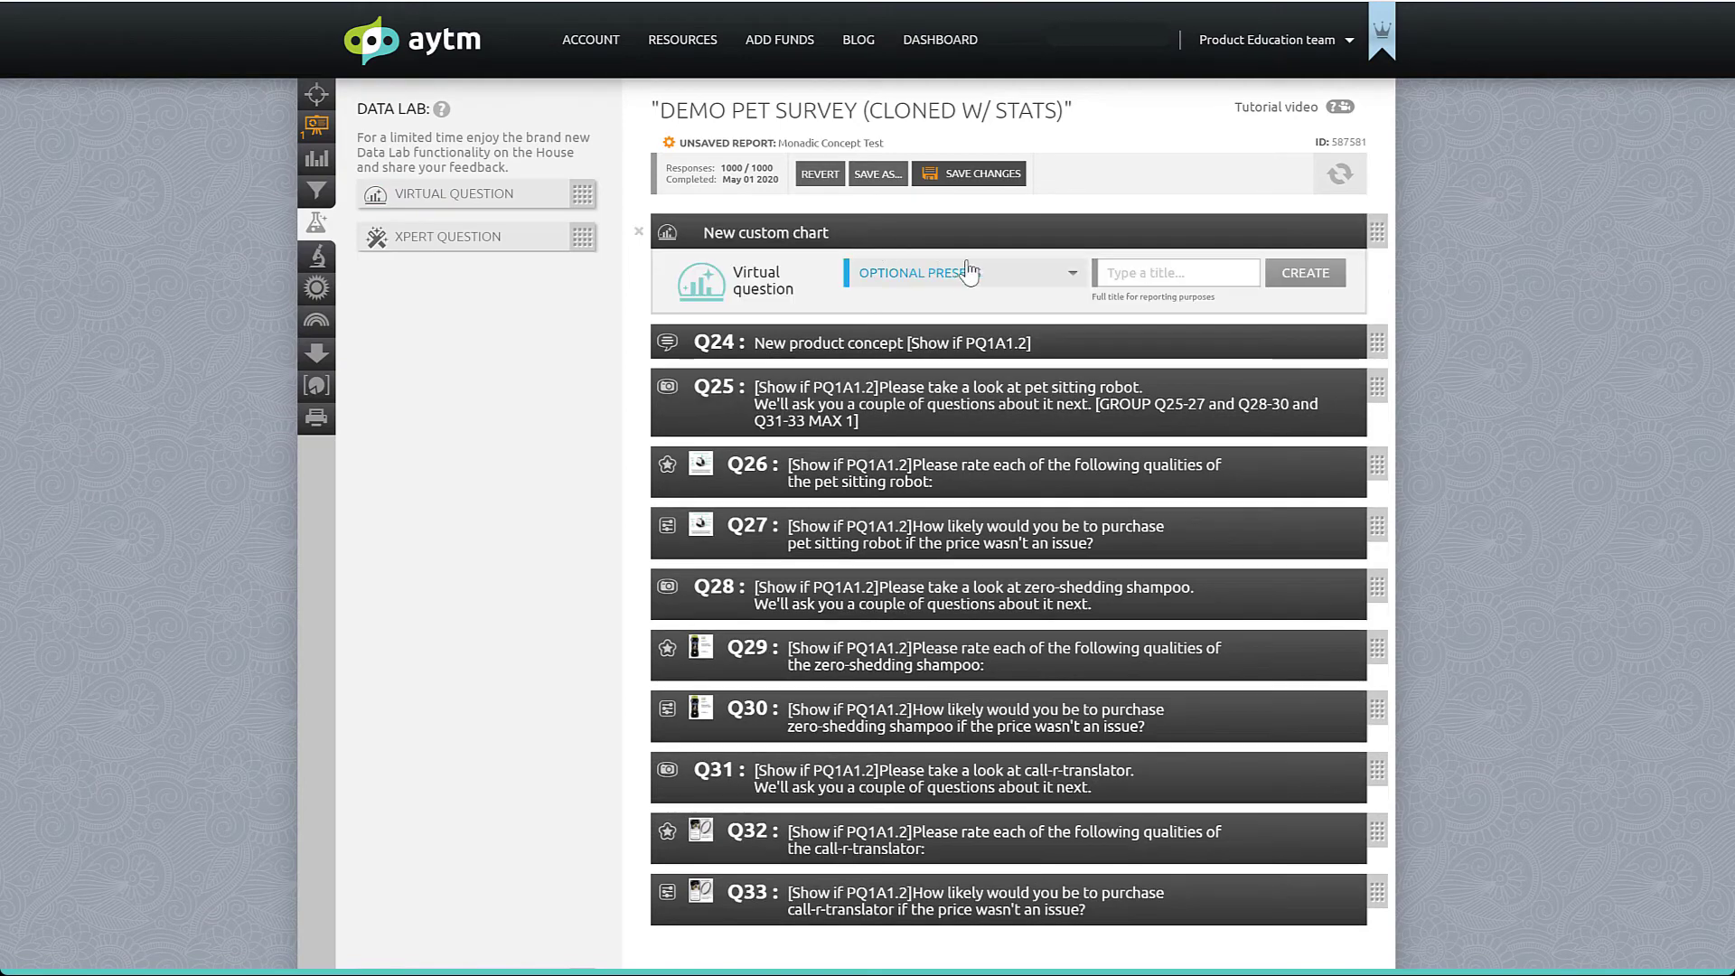
click(1140, 272)
text(c)
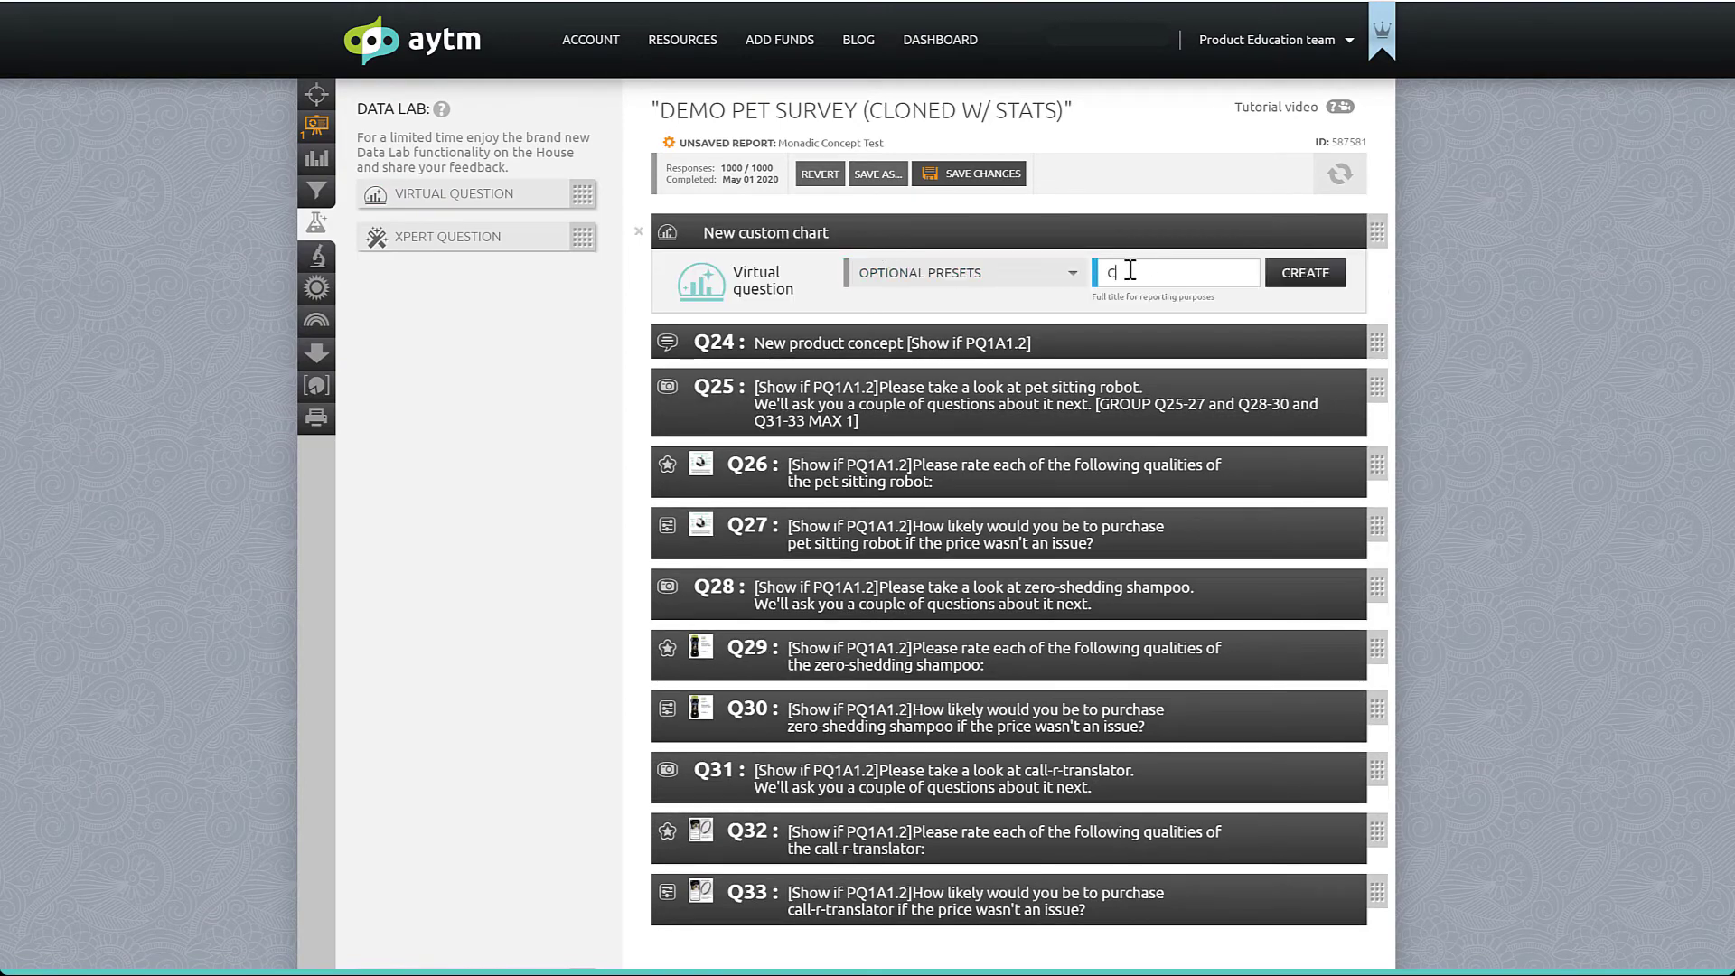
text(ombined Purchase Intent)
click(1298, 279)
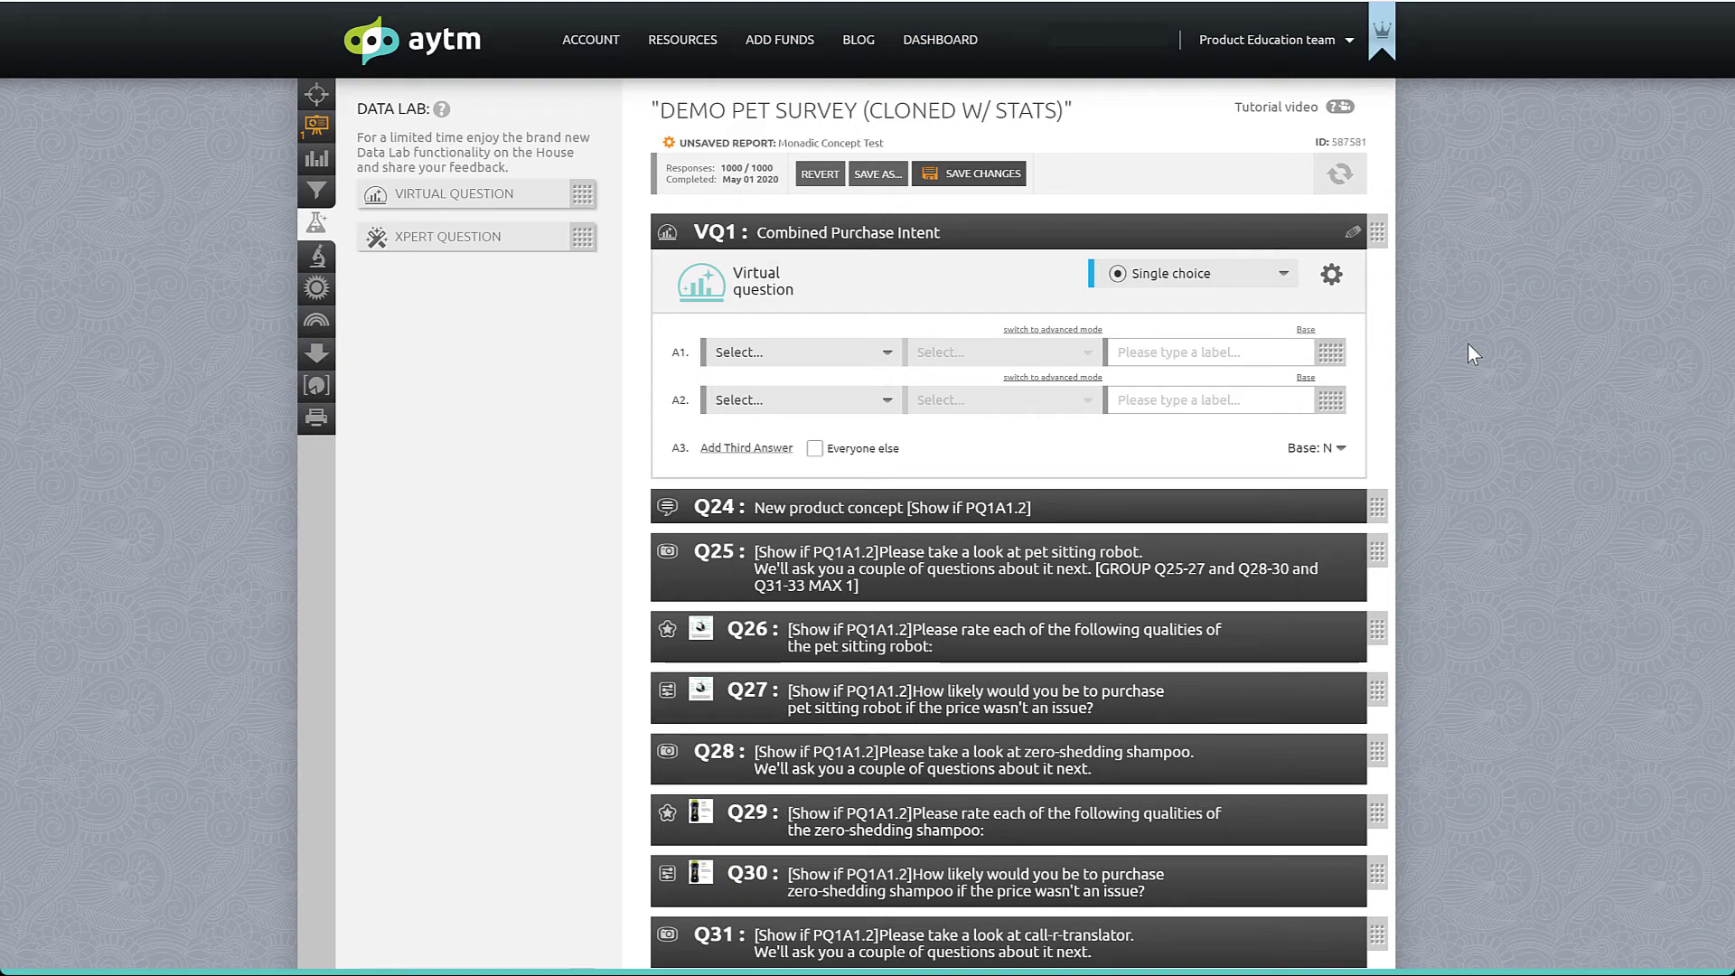
Step: Define the first answer 'extremely likely' as q27sq1a5 or q30sq1a5 or q33sq1a5
scroll(1468, 348, down, 1)
click(1055, 252)
text(q)
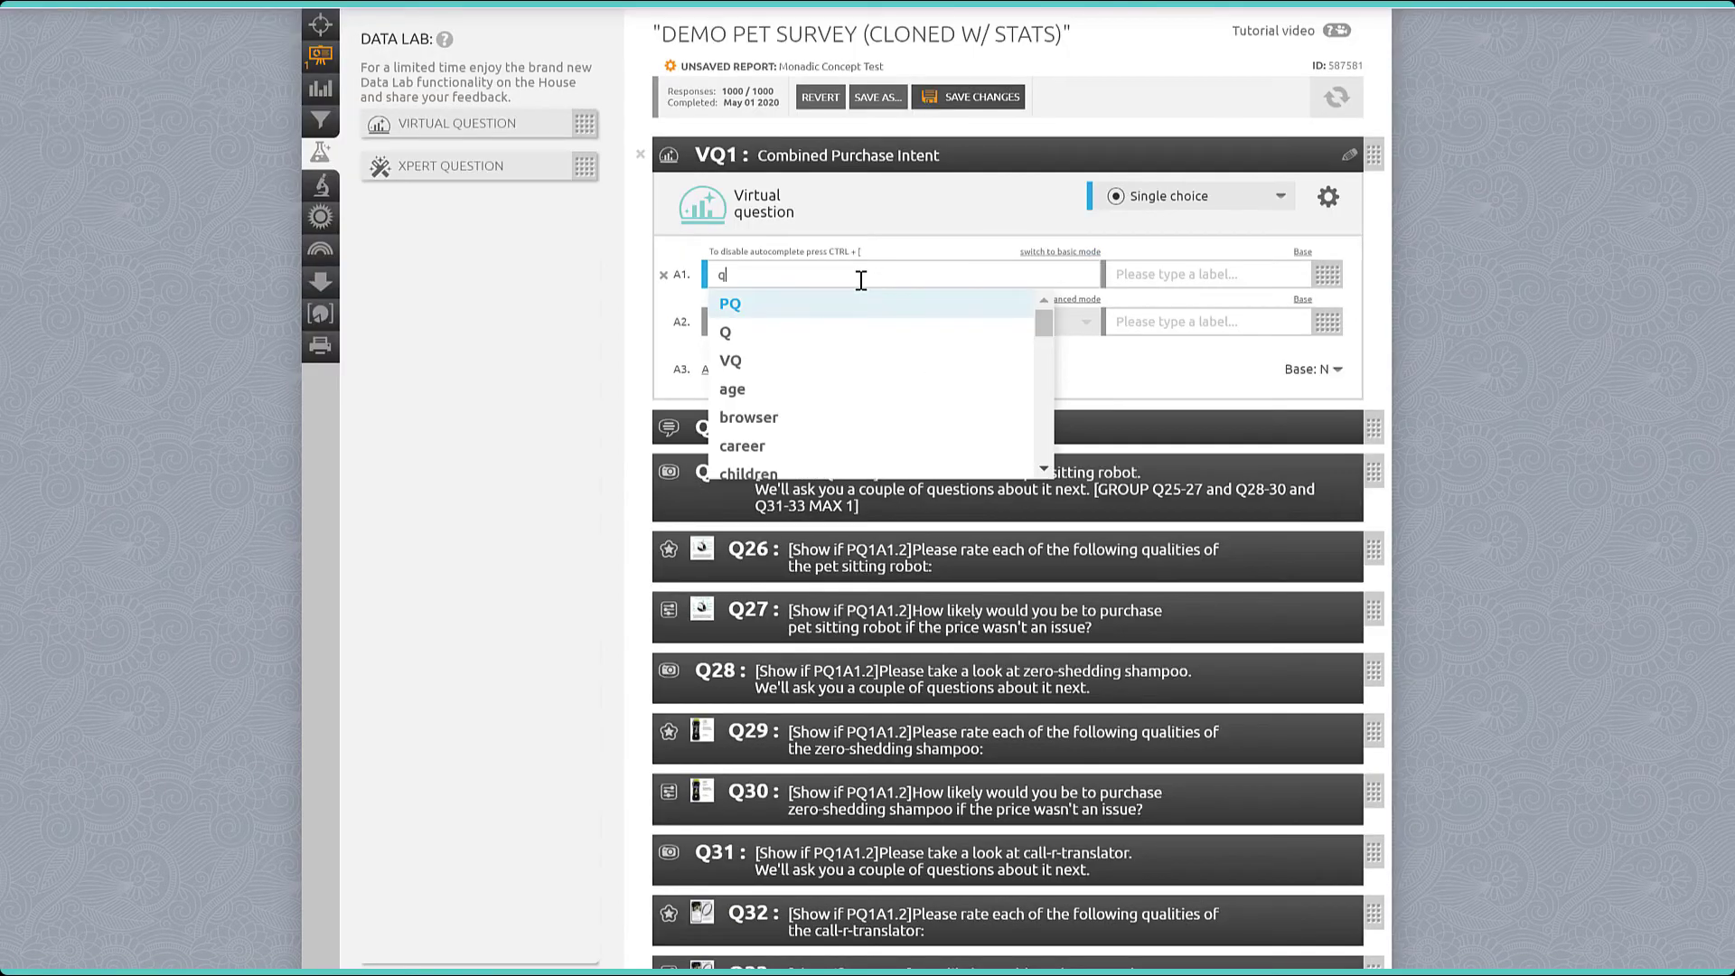
text(27sq1a5 or q3)
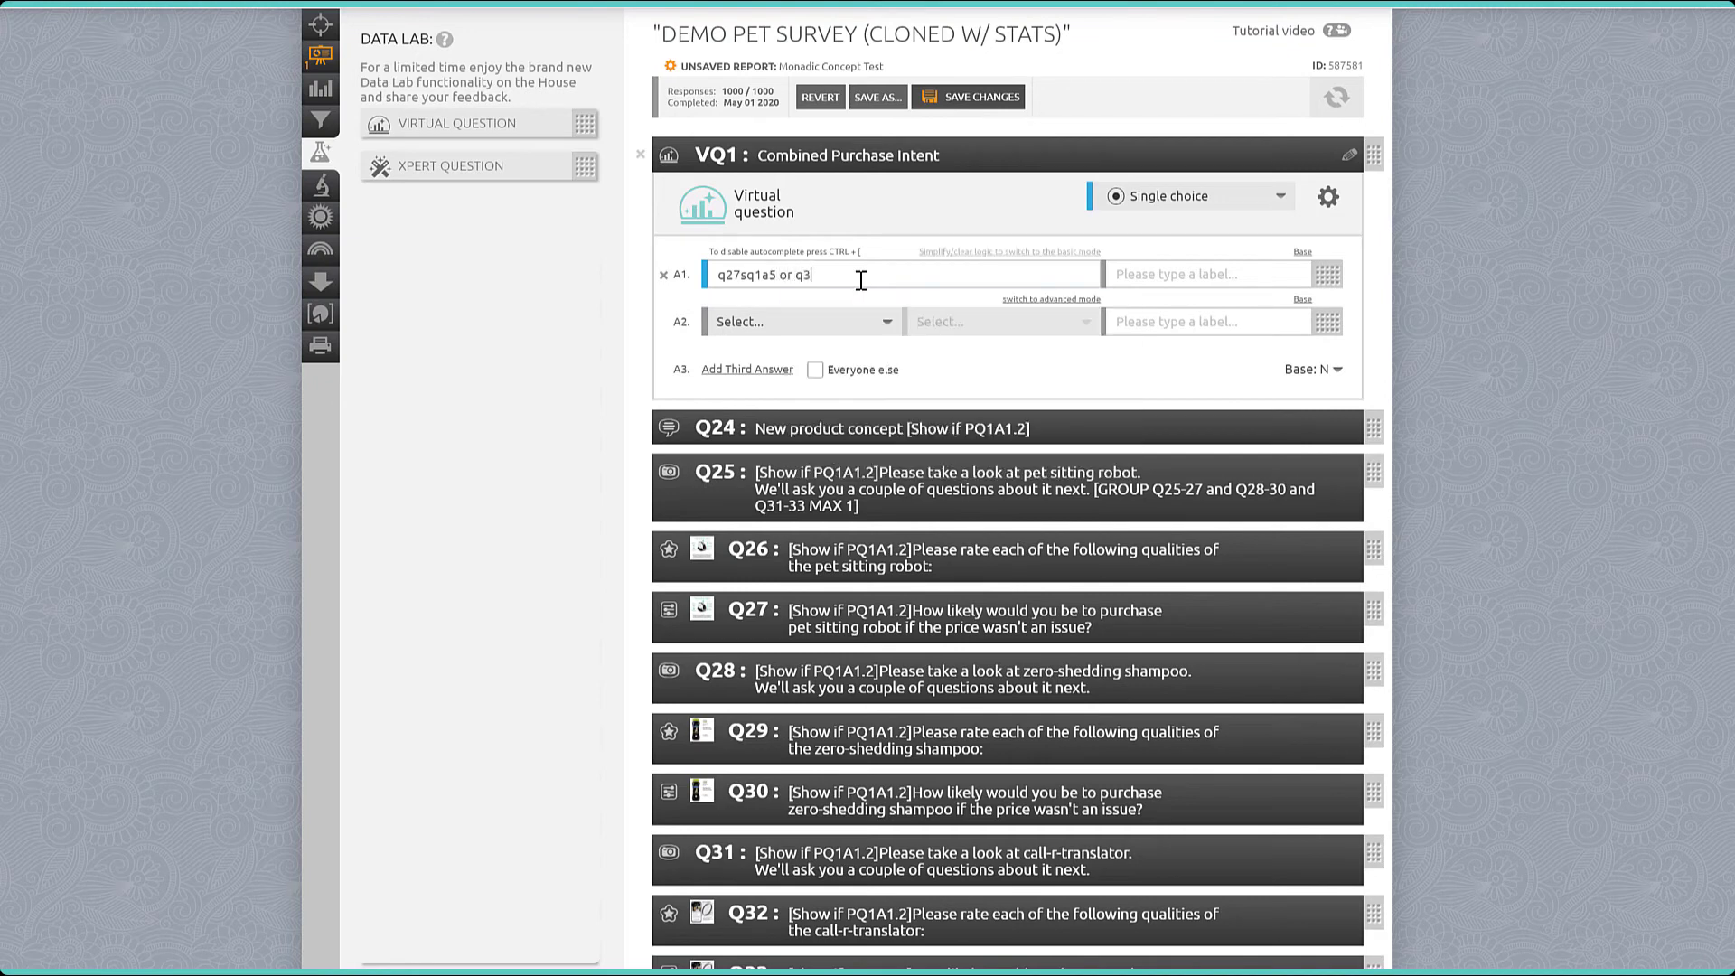
text(0sq1a5 or)
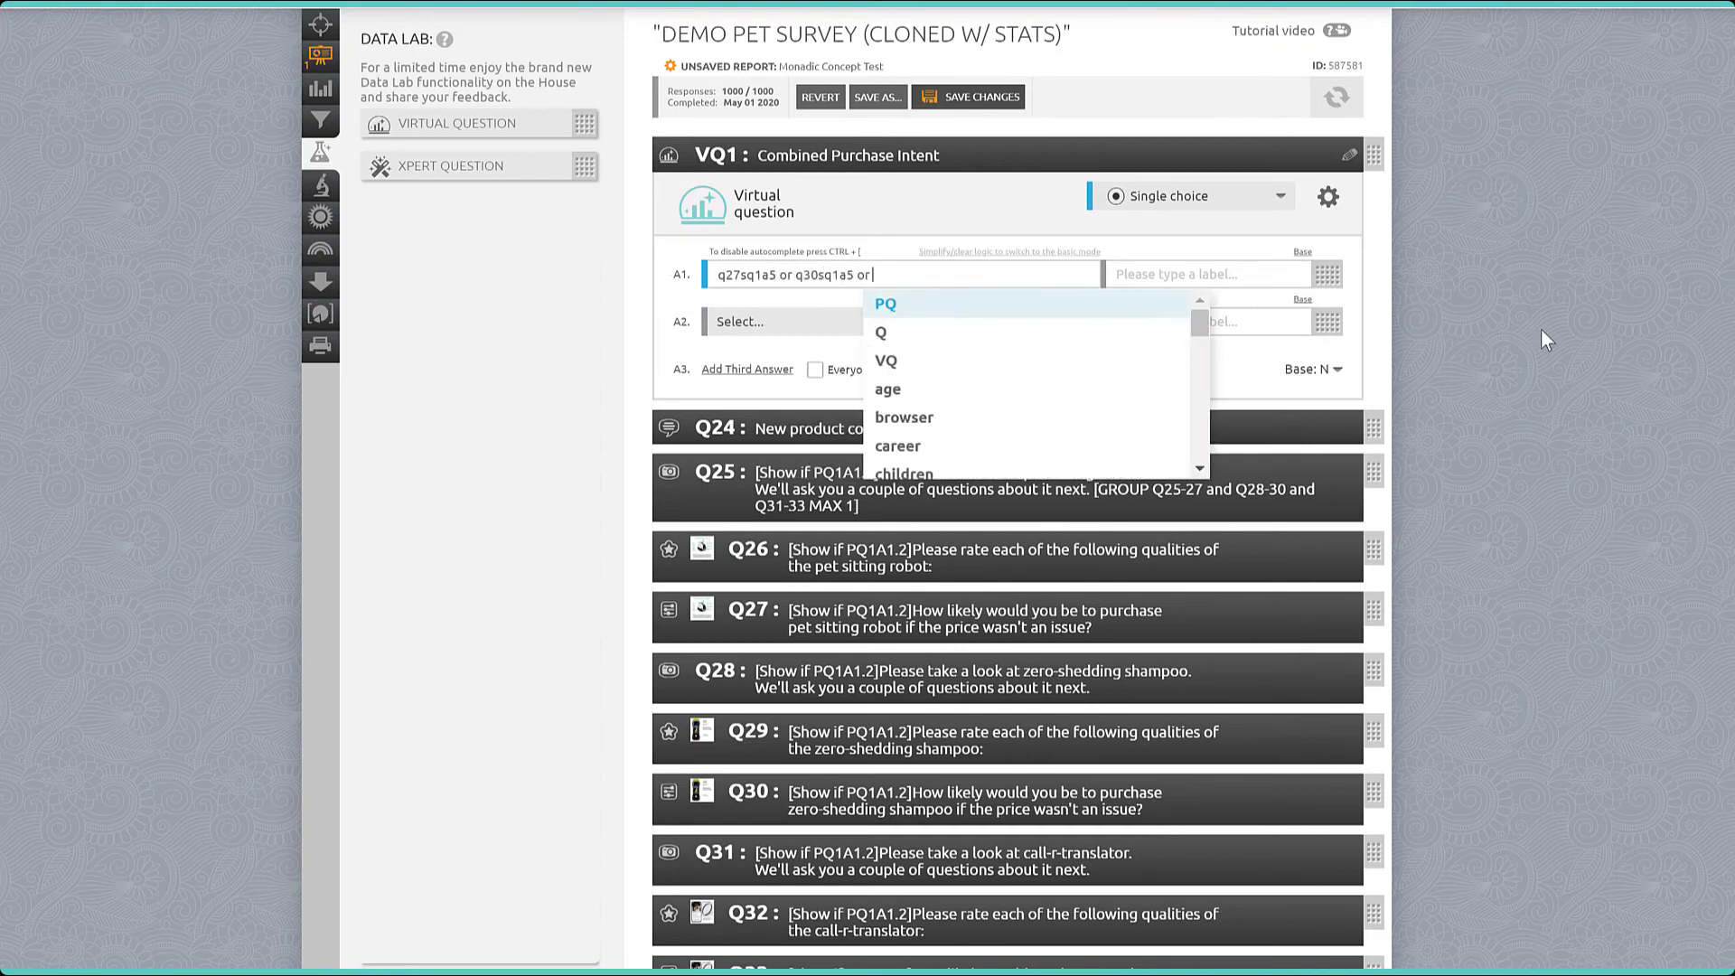
text( q33sq1a5)
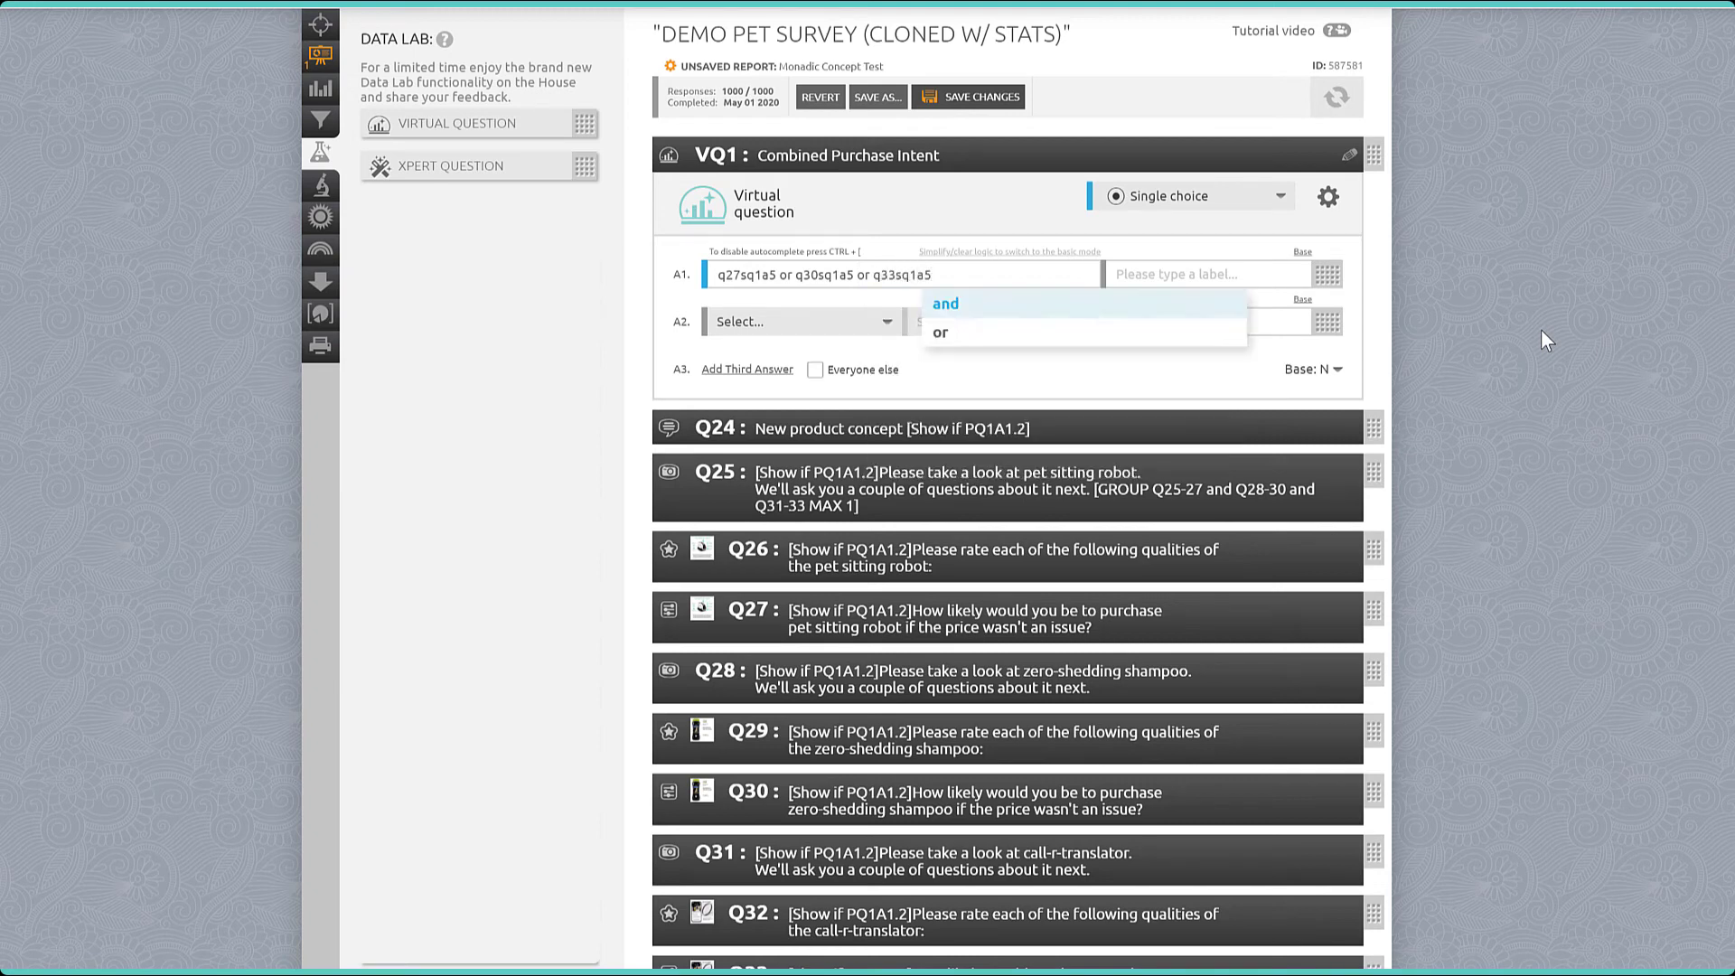
click(1269, 272)
text(extremely likely)
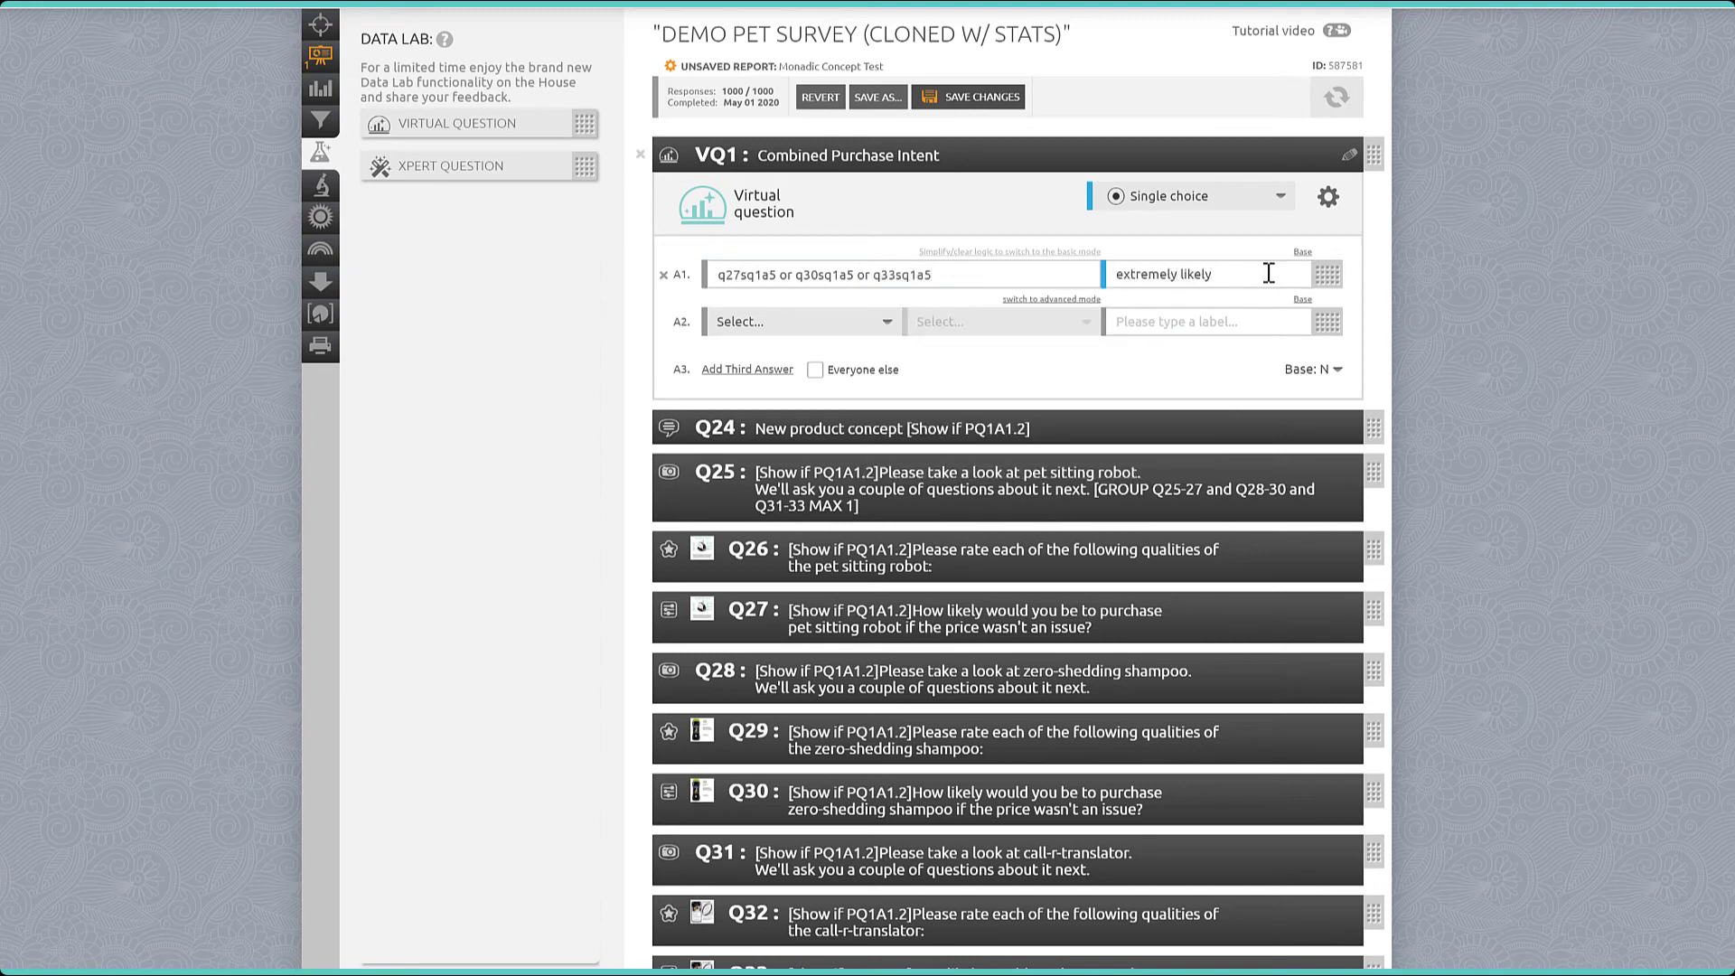
Step: Copy that logic into a second answer 'likely' using the a4 codes for q27, q30 and q33
drag(960, 276, 711, 289)
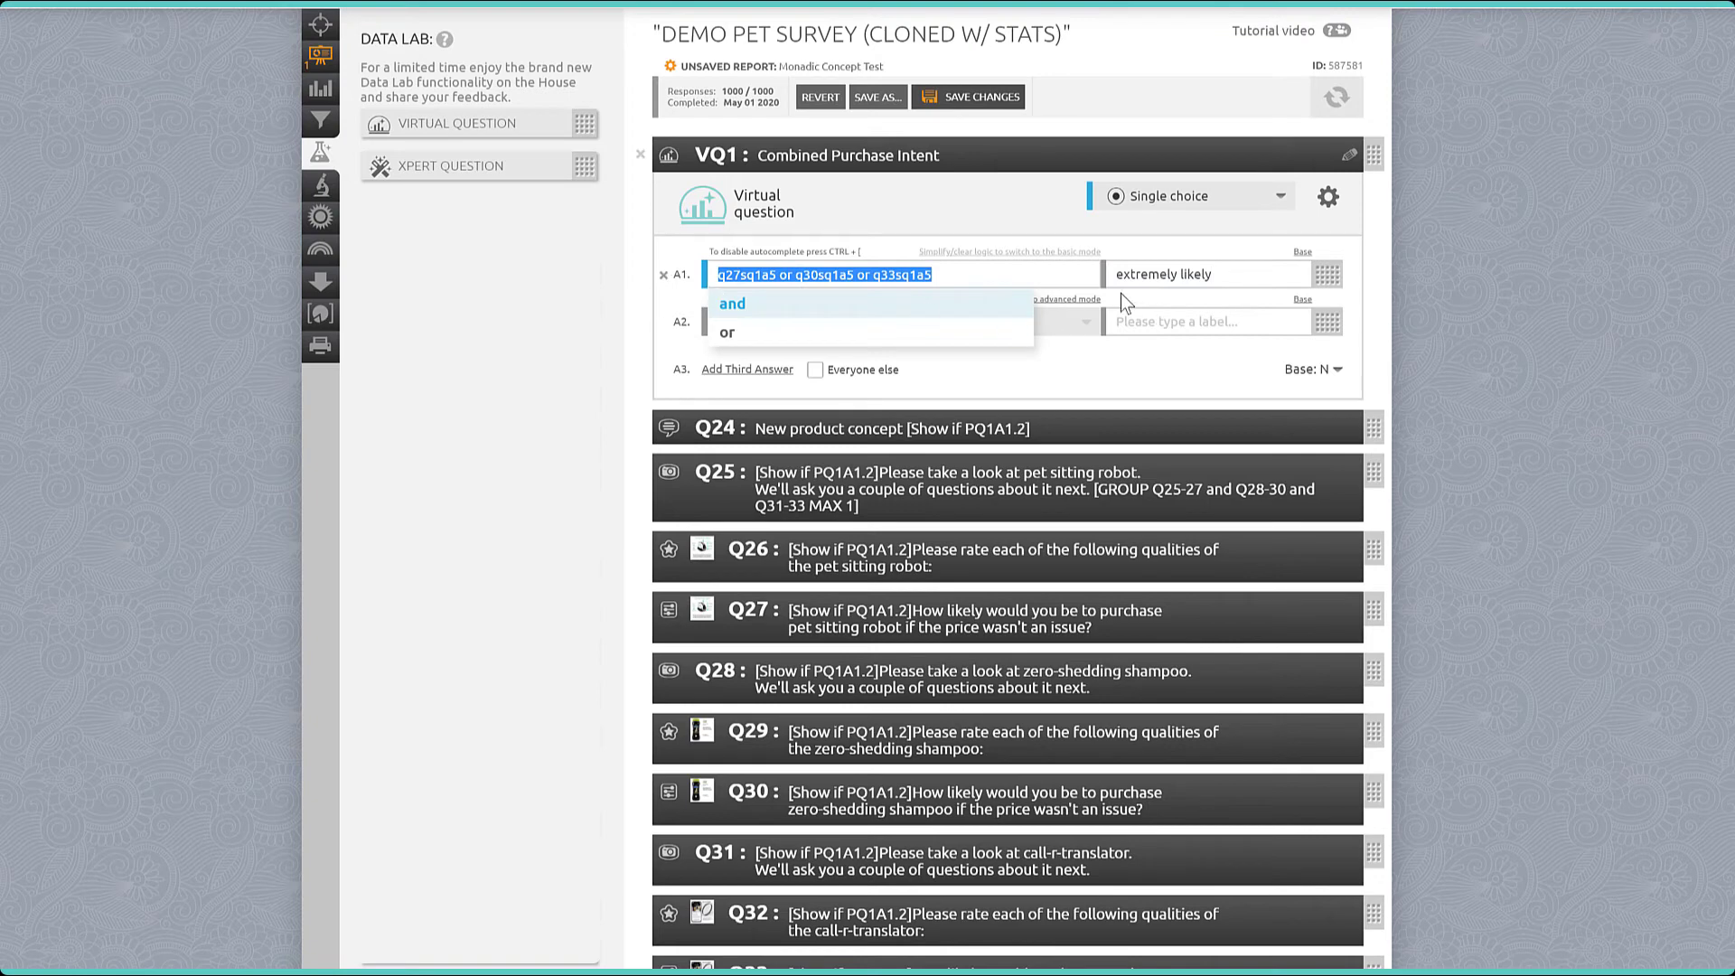
key(ctrl+c)
click(1038, 322)
key(ctrl+v)
key(BackSpace)
text(4)
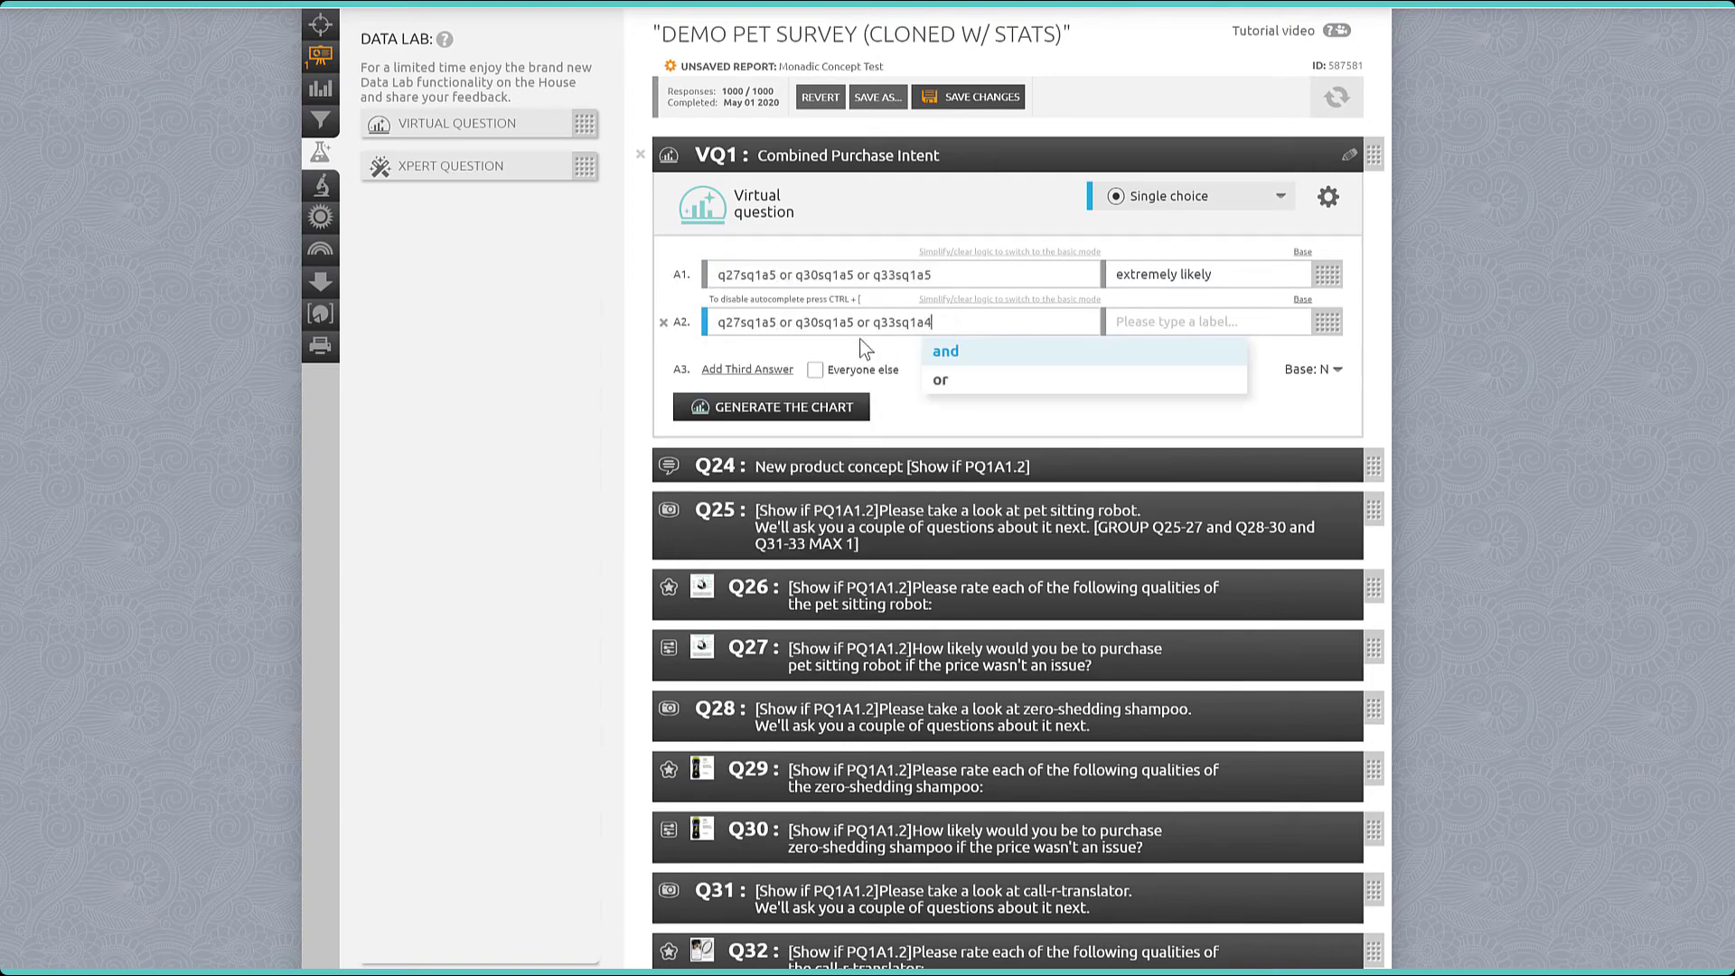
click(831, 334)
key(Right)
key(Right)
key(Right)
key(BackSpace)
text(4)
key(ctrl+Left)
key(Left)
key(Left)
key(Left)
key(Left)
key(BackSpace)
text(4)
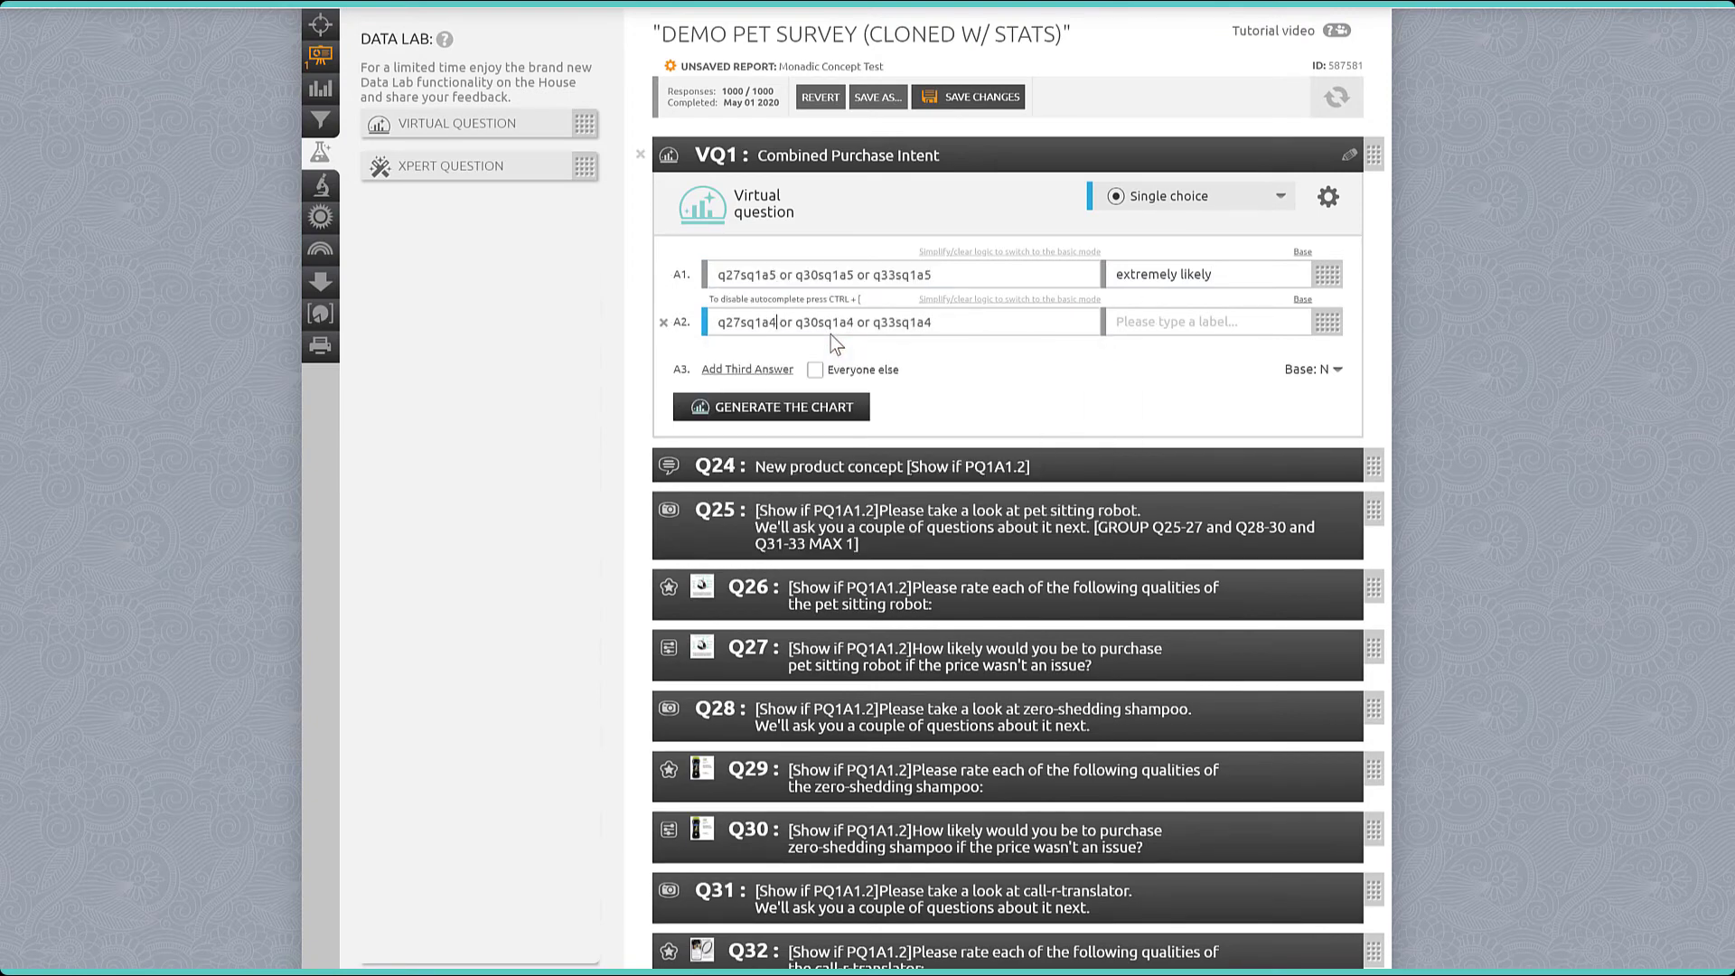
click(1181, 328)
text(likely)
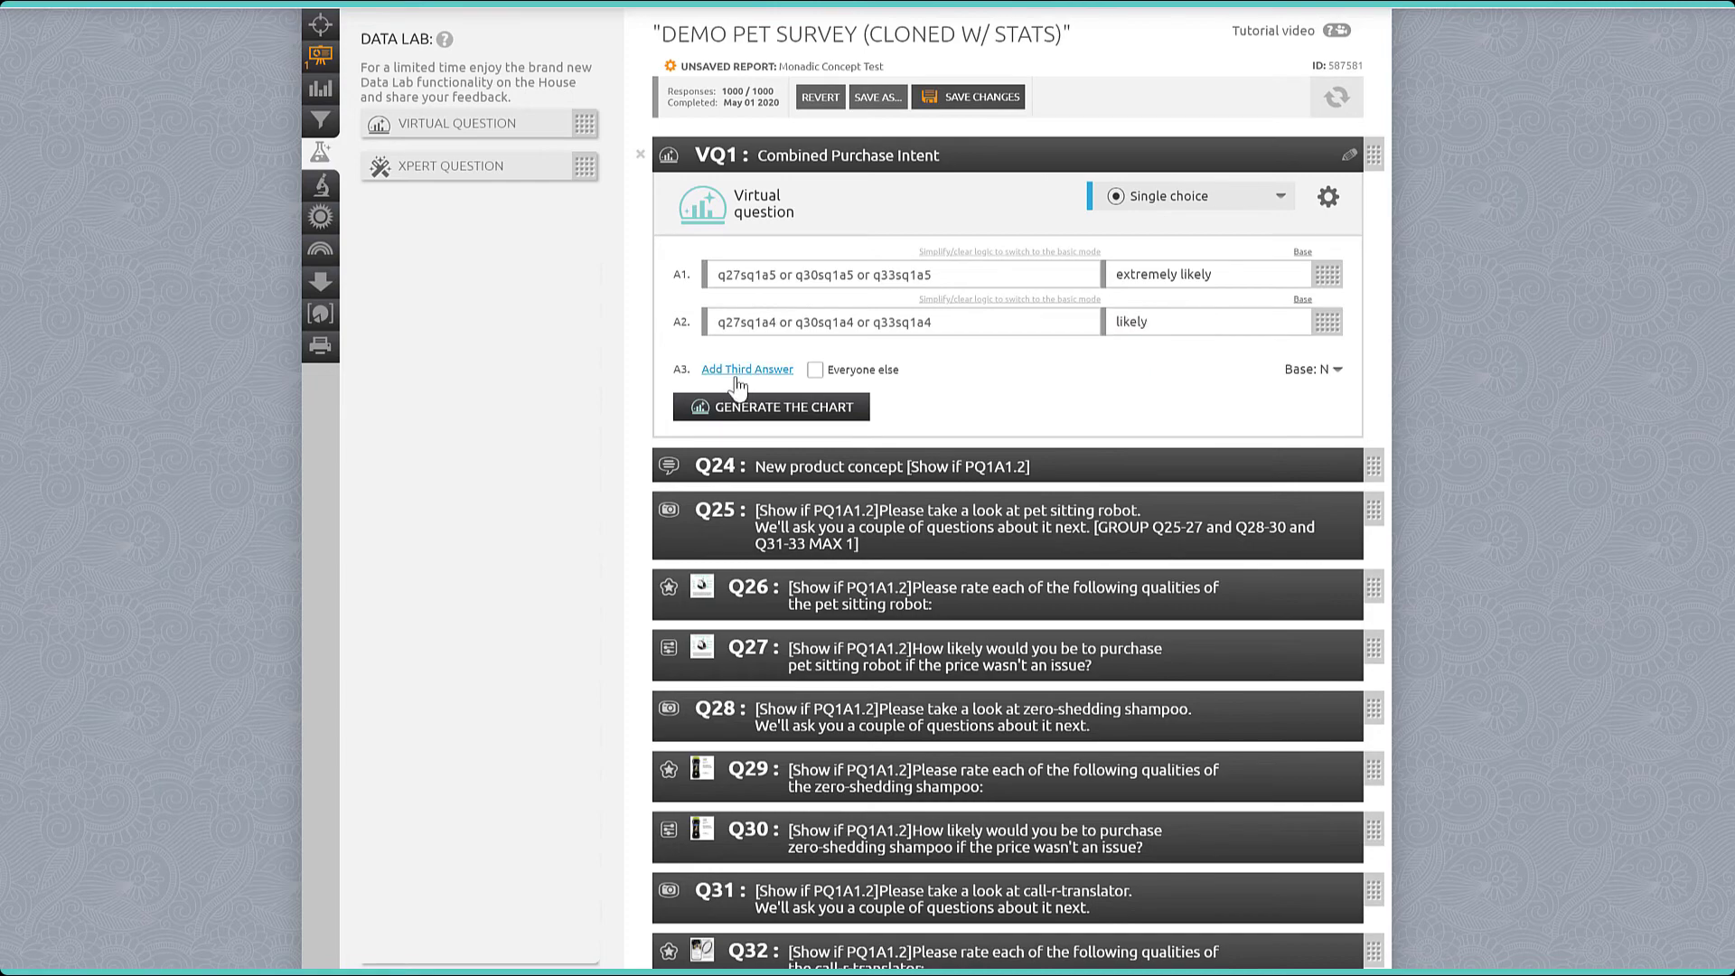
Step: Add a third answer 'neutral' using the a3 codes for all three questions
click(739, 369)
key(ctrl+v)
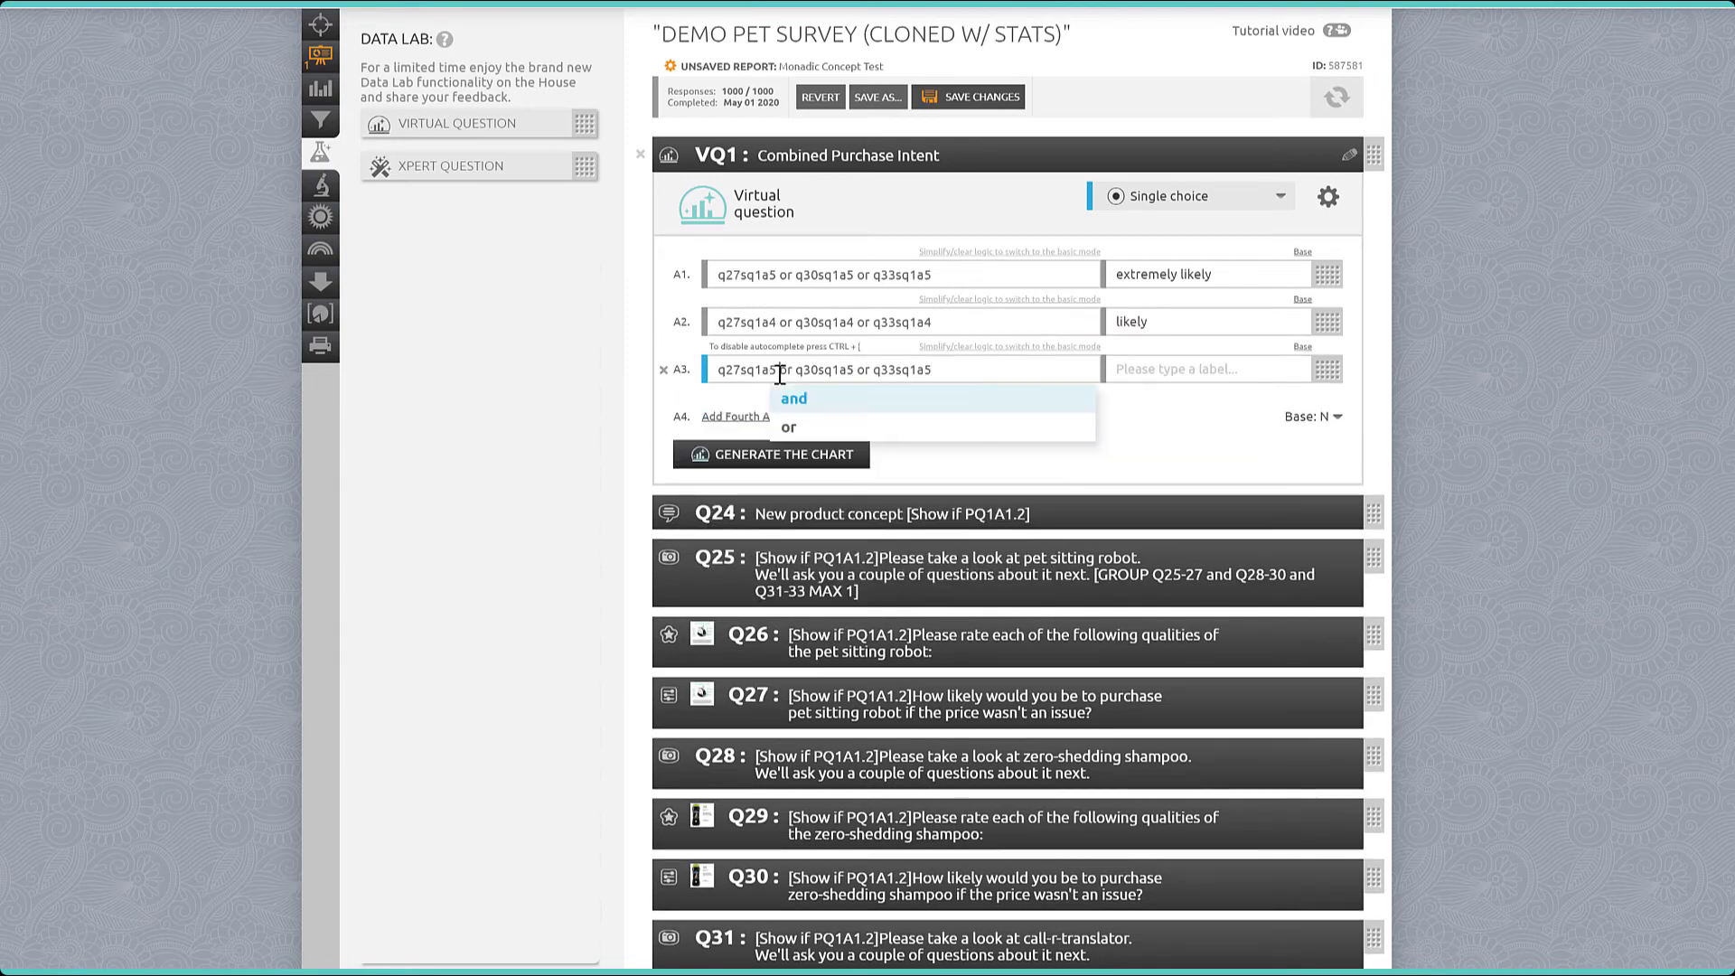
click(857, 373)
key(BackSpace)
text(3)
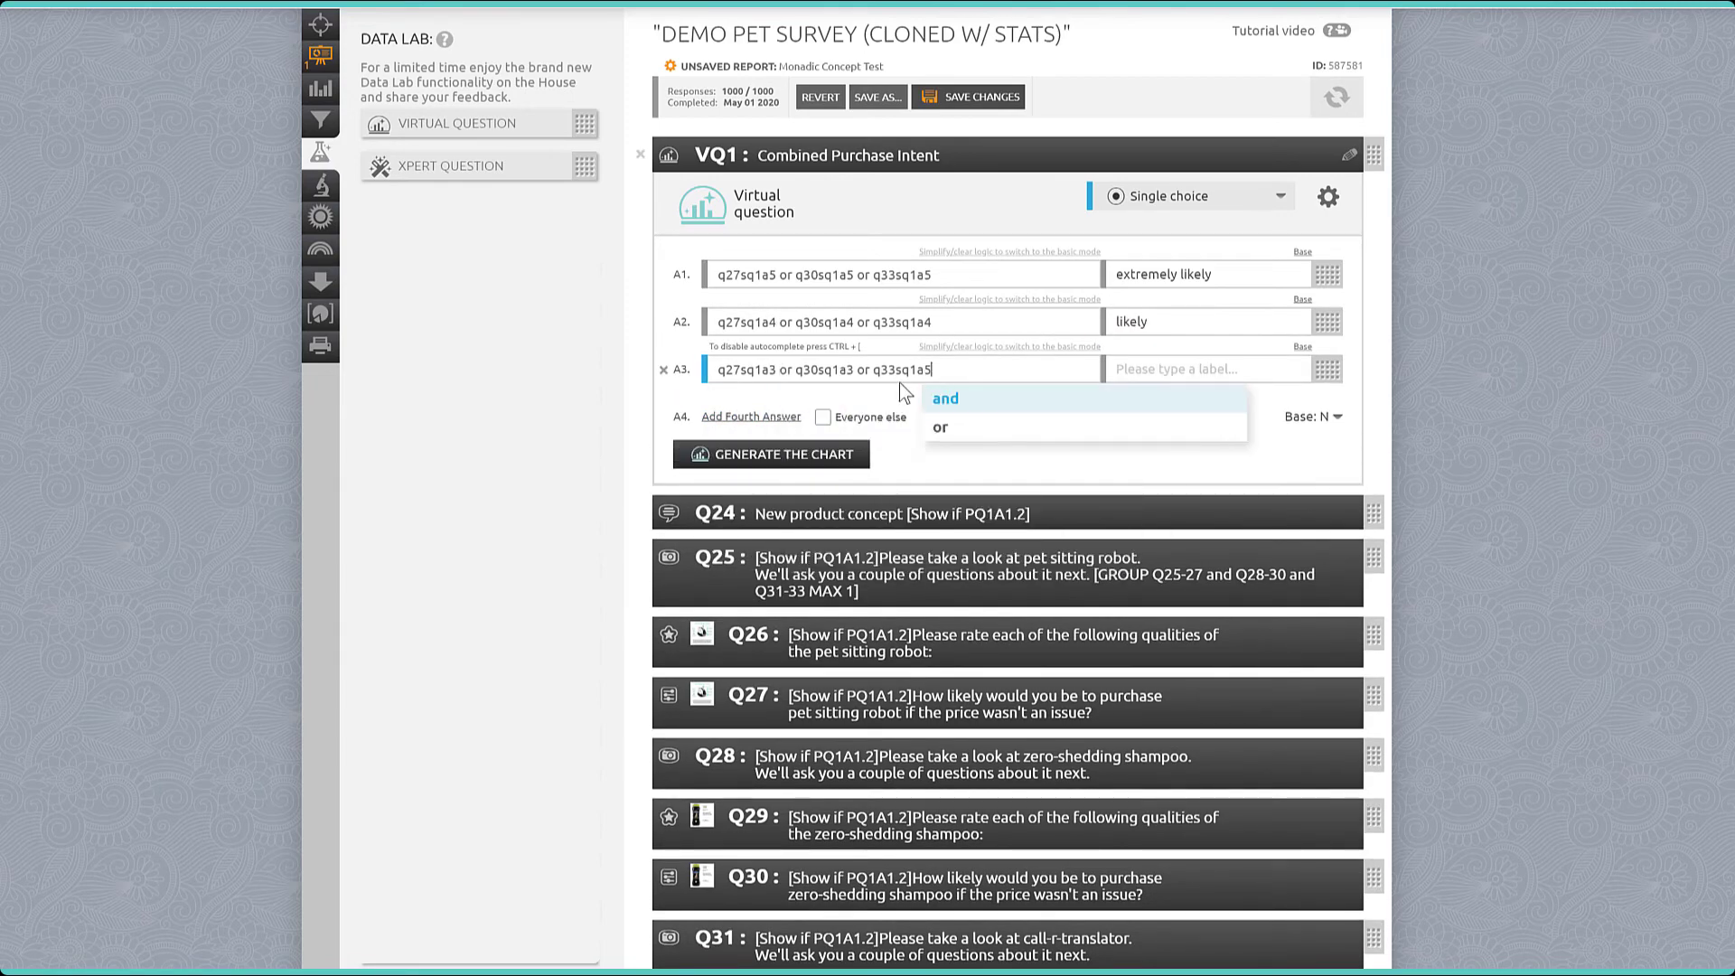
key(End)
key(BackSpace)
text(3)
click(1152, 371)
text(neutral)
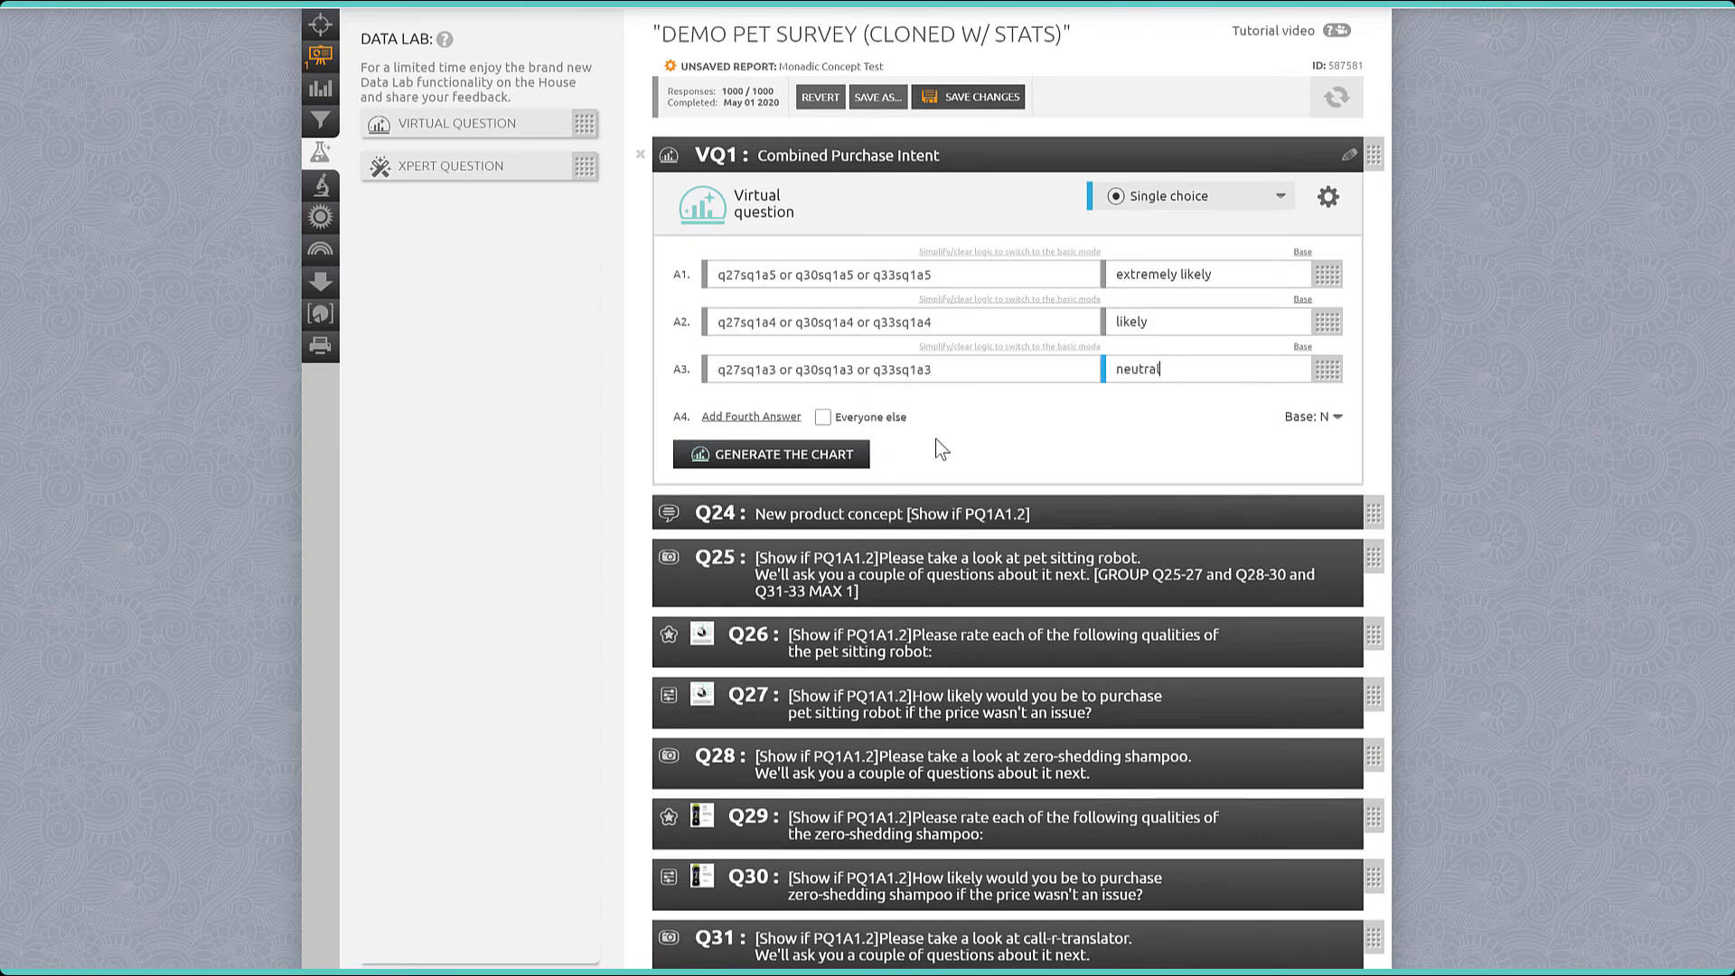
Step: Add a fourth answer 'unlikely' using the a2 codes for q27, q30 and q33
click(751, 417)
click(1051, 394)
key(ctrl+v)
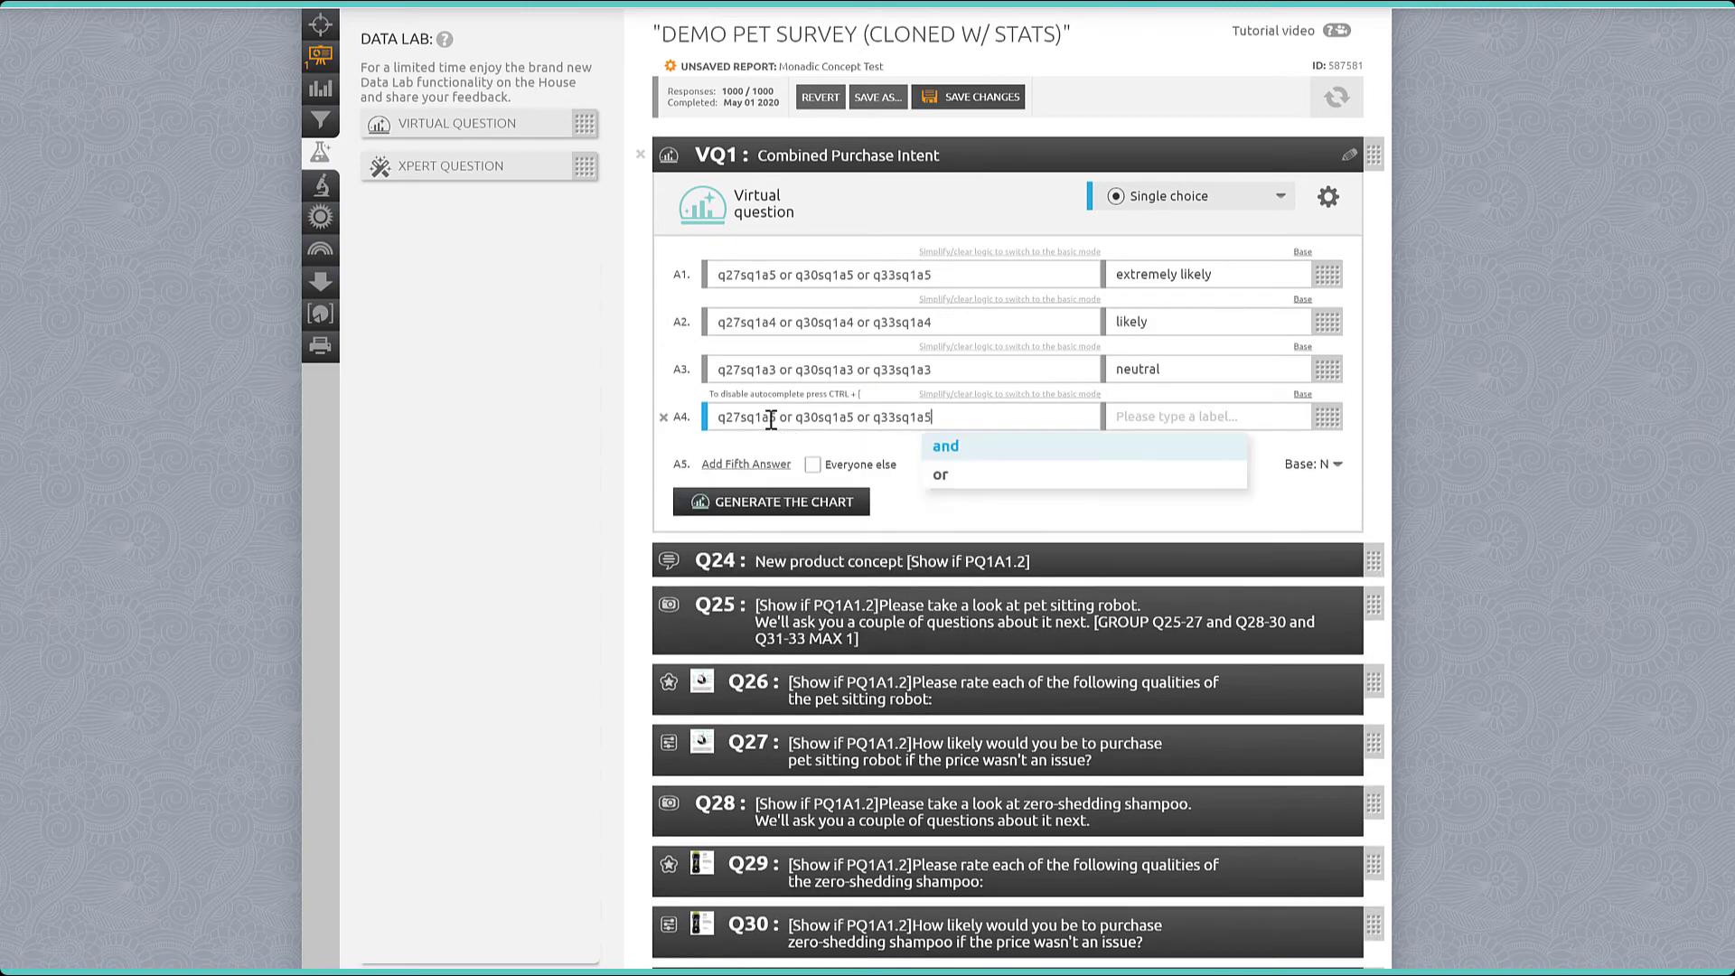
click(777, 417)
key(BackSpace)
text(2)
click(857, 417)
key(BackSpace)
text(2)
click(931, 417)
key(BackSpace)
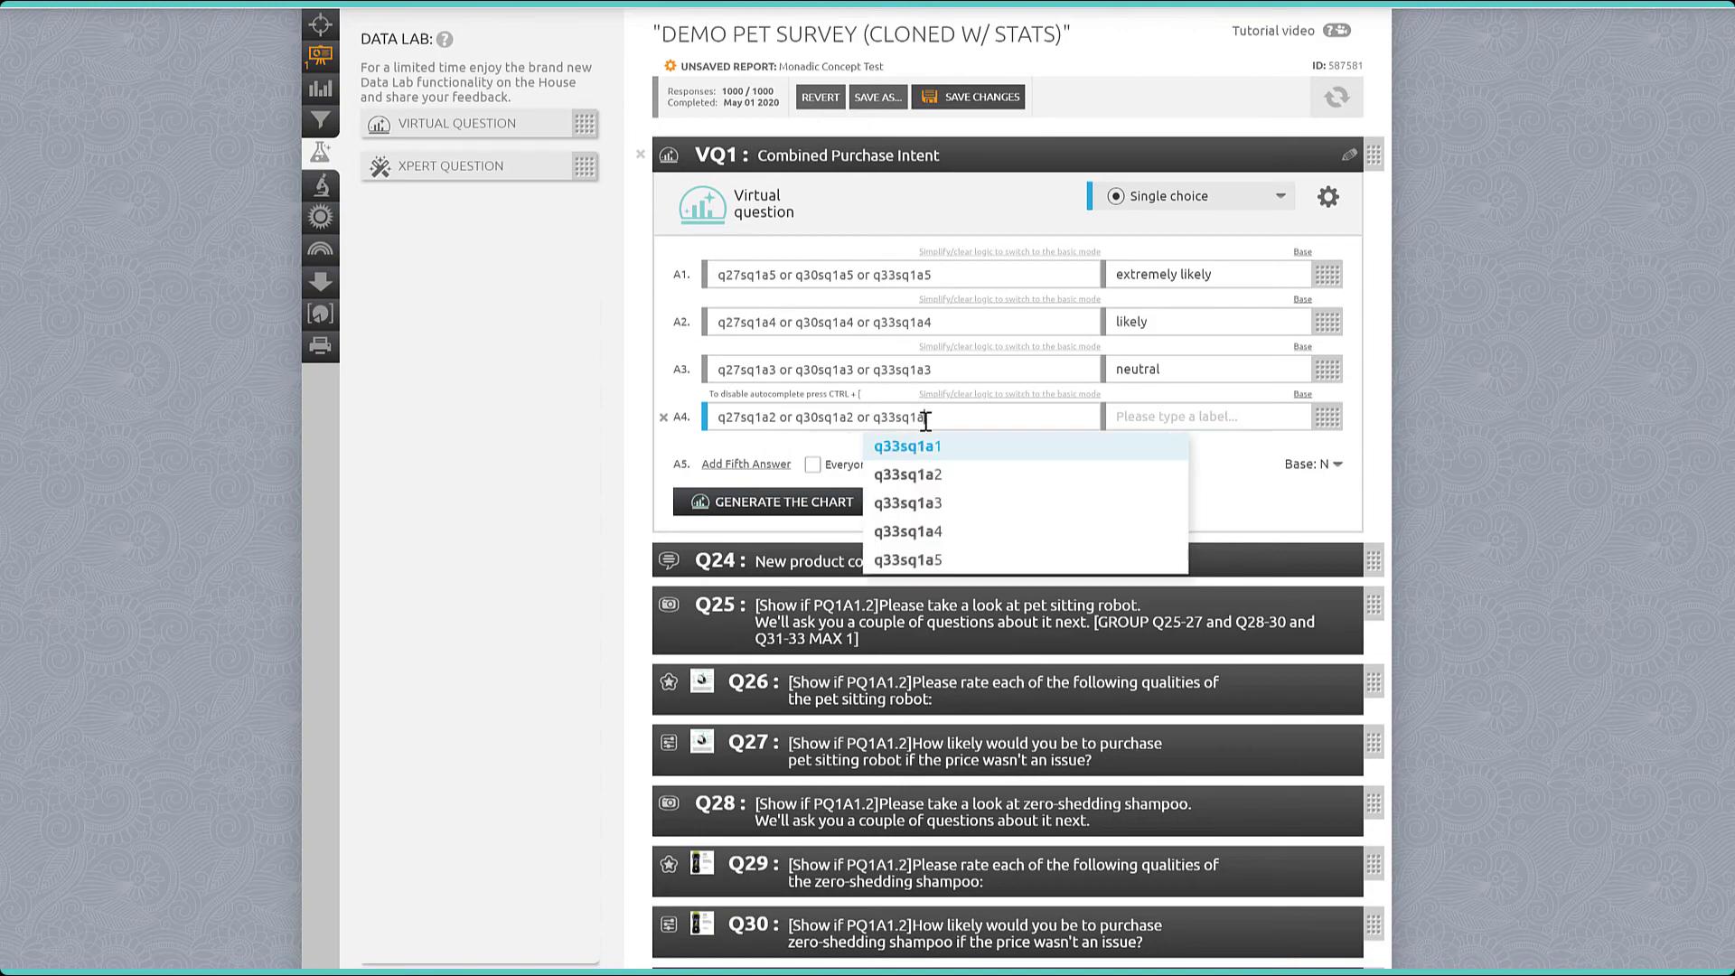
text(2)
click(1175, 418)
text(unlikely)
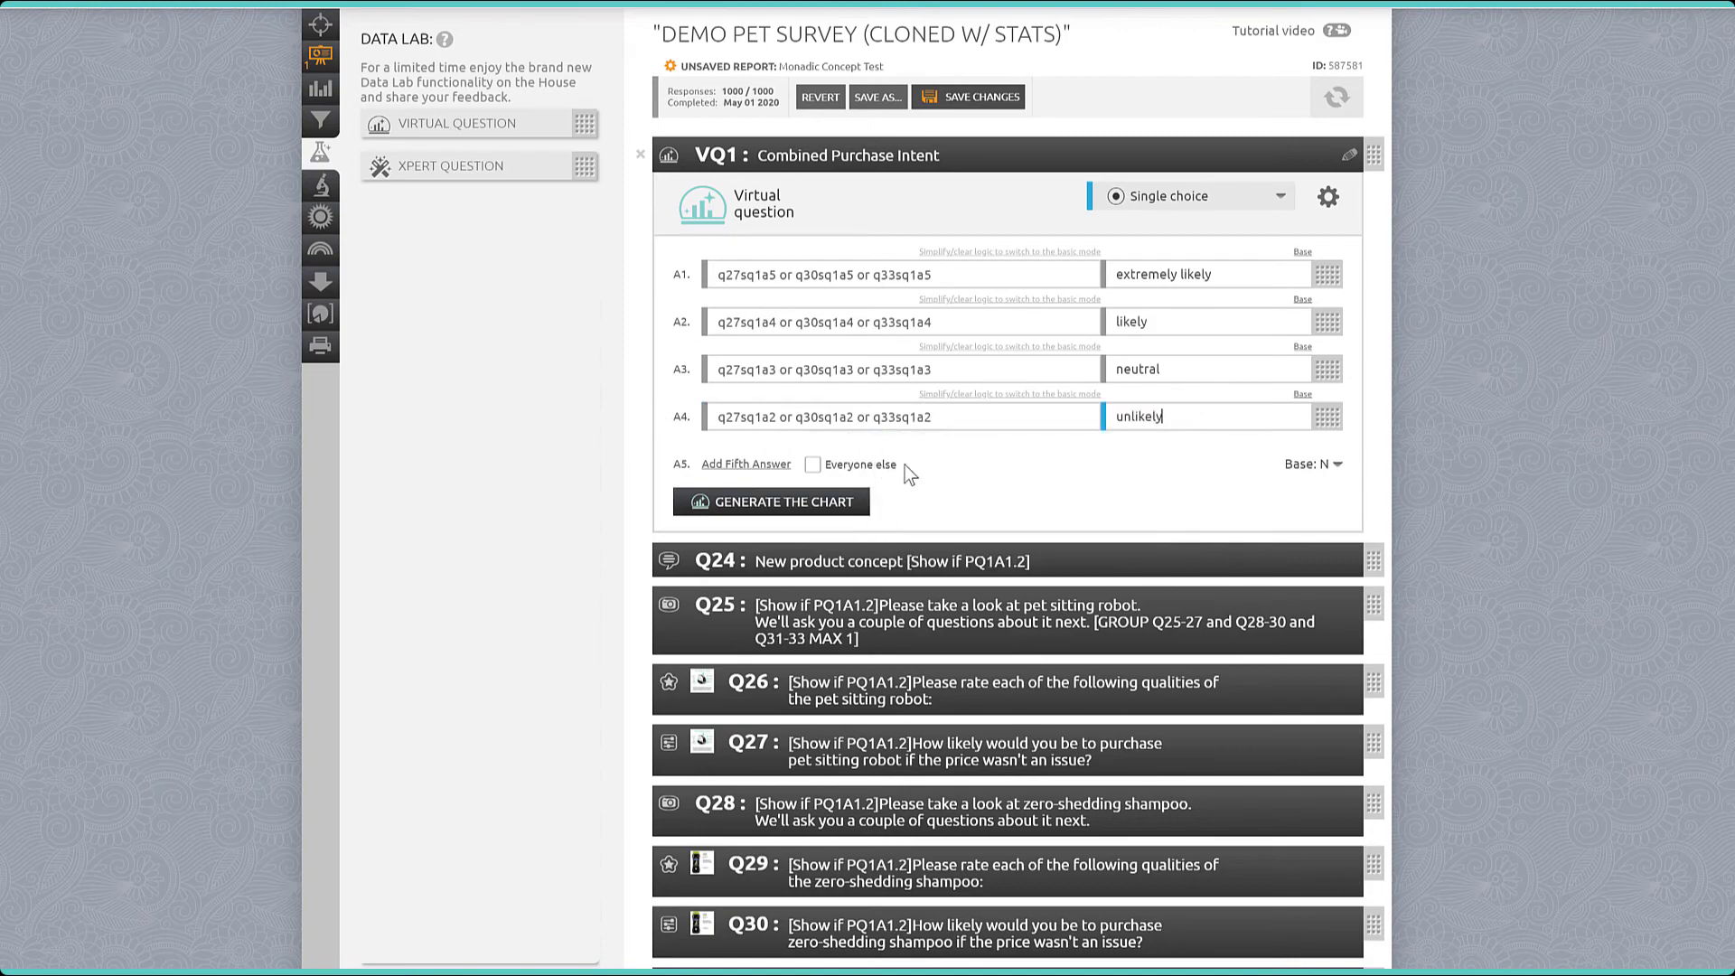
Step: Add a fifth answer 'extremely unlikely' with the a1 codes and generate the chart
click(746, 463)
click(987, 460)
text(q27sq1a5 or q30sq1a5 or q33sq1a5)
click(776, 464)
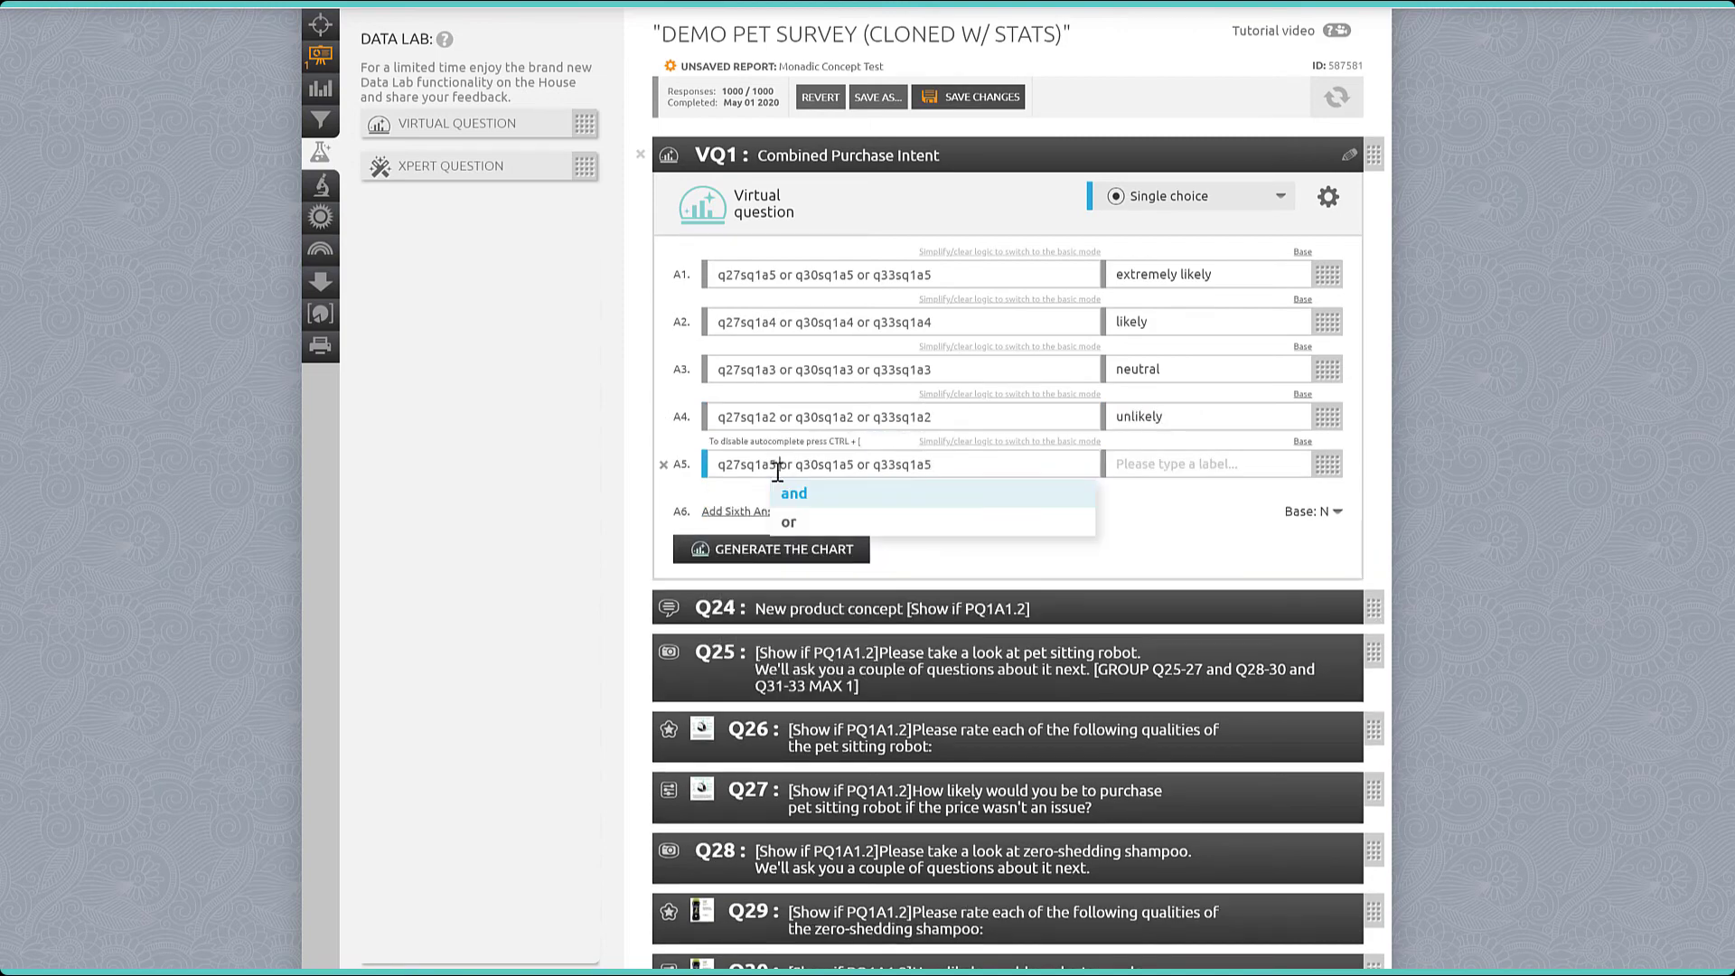
key(BackSpace)
text(1)
click(853, 464)
key(BackSpace)
text(1)
click(931, 464)
key(BackSpace)
text(1)
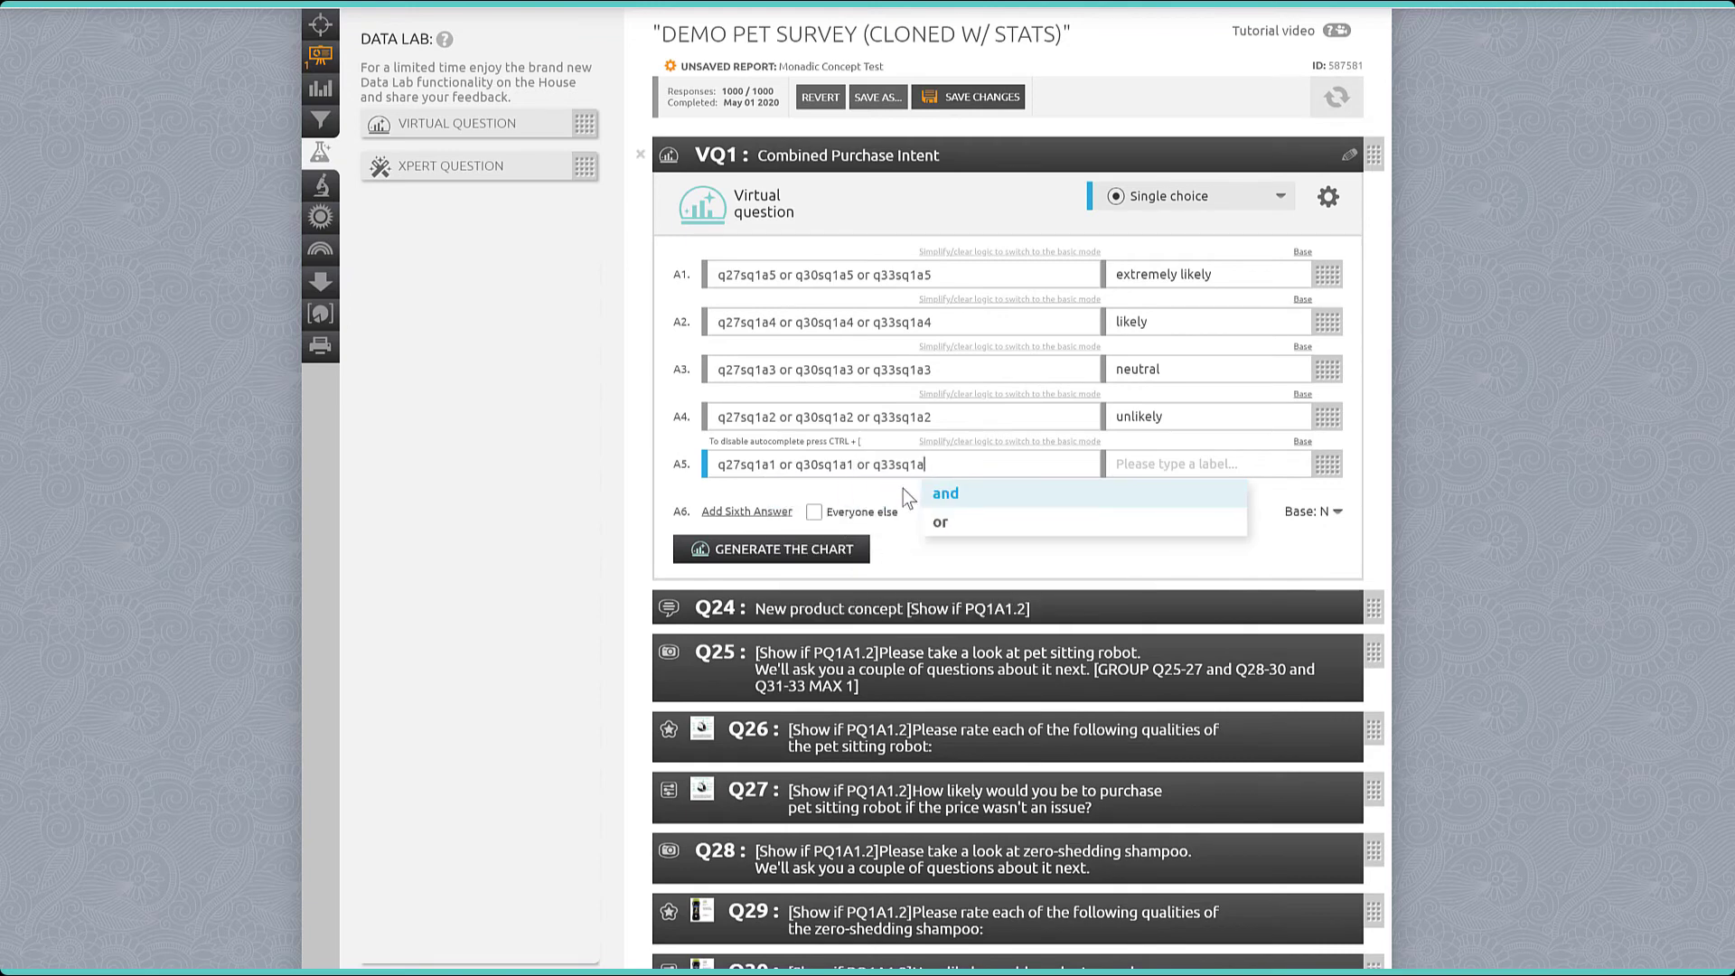
click(1229, 470)
text(extremely unlikely)
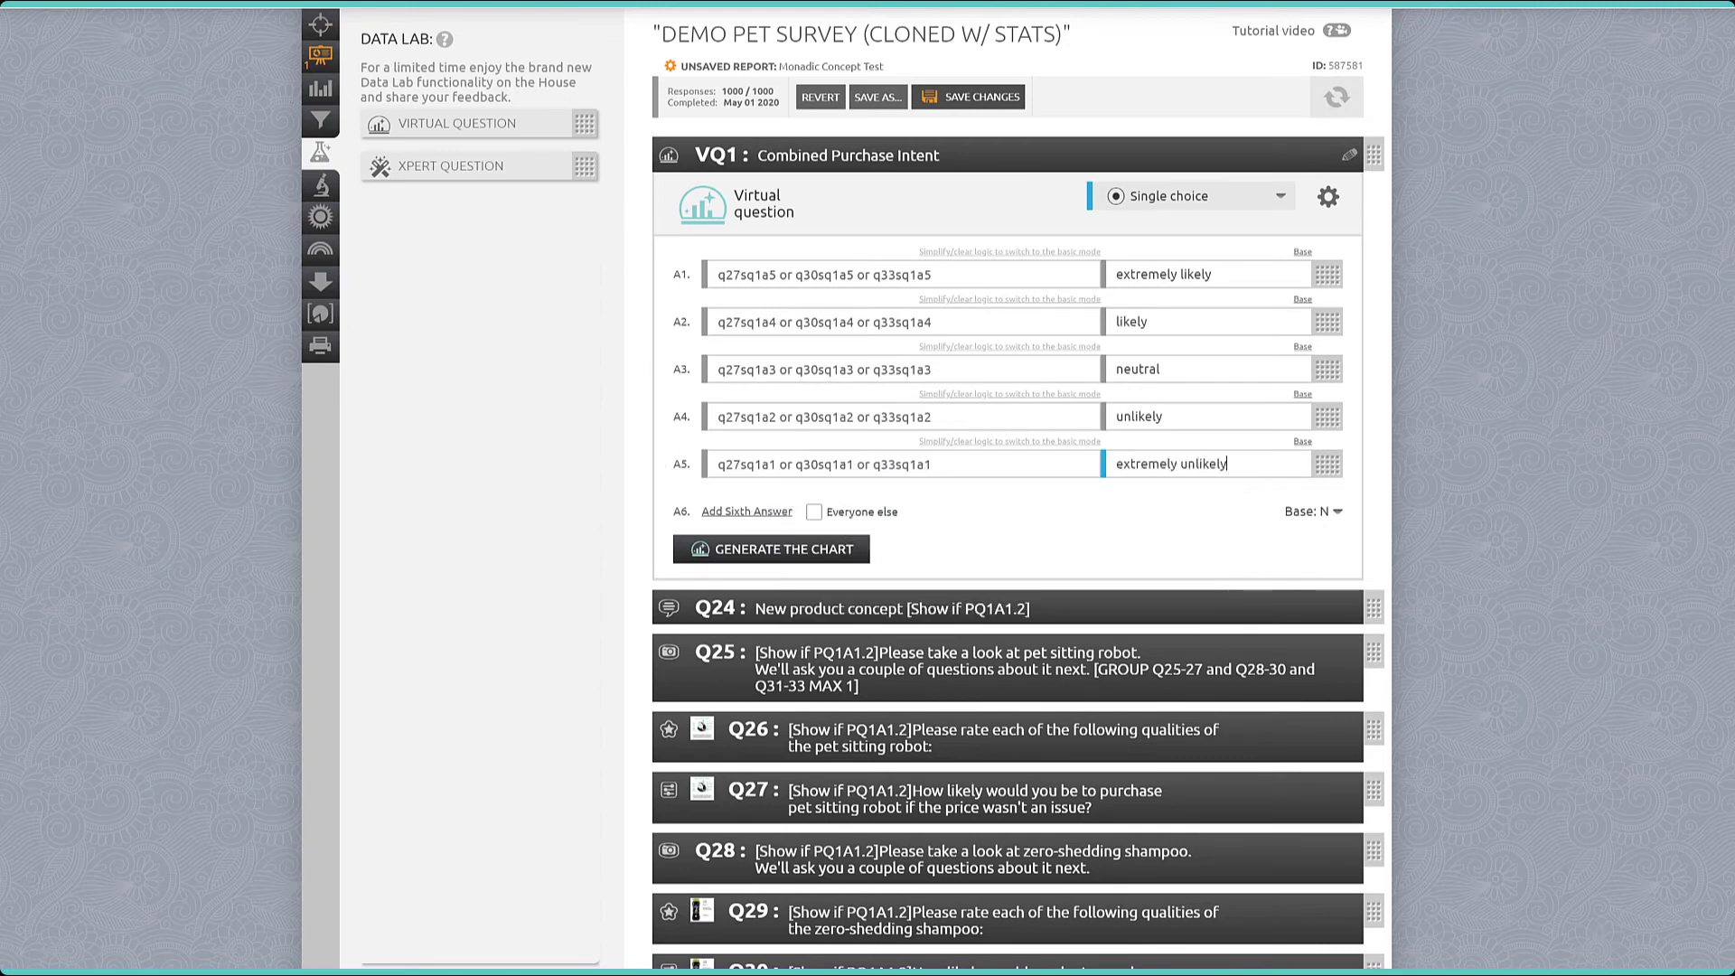
click(787, 555)
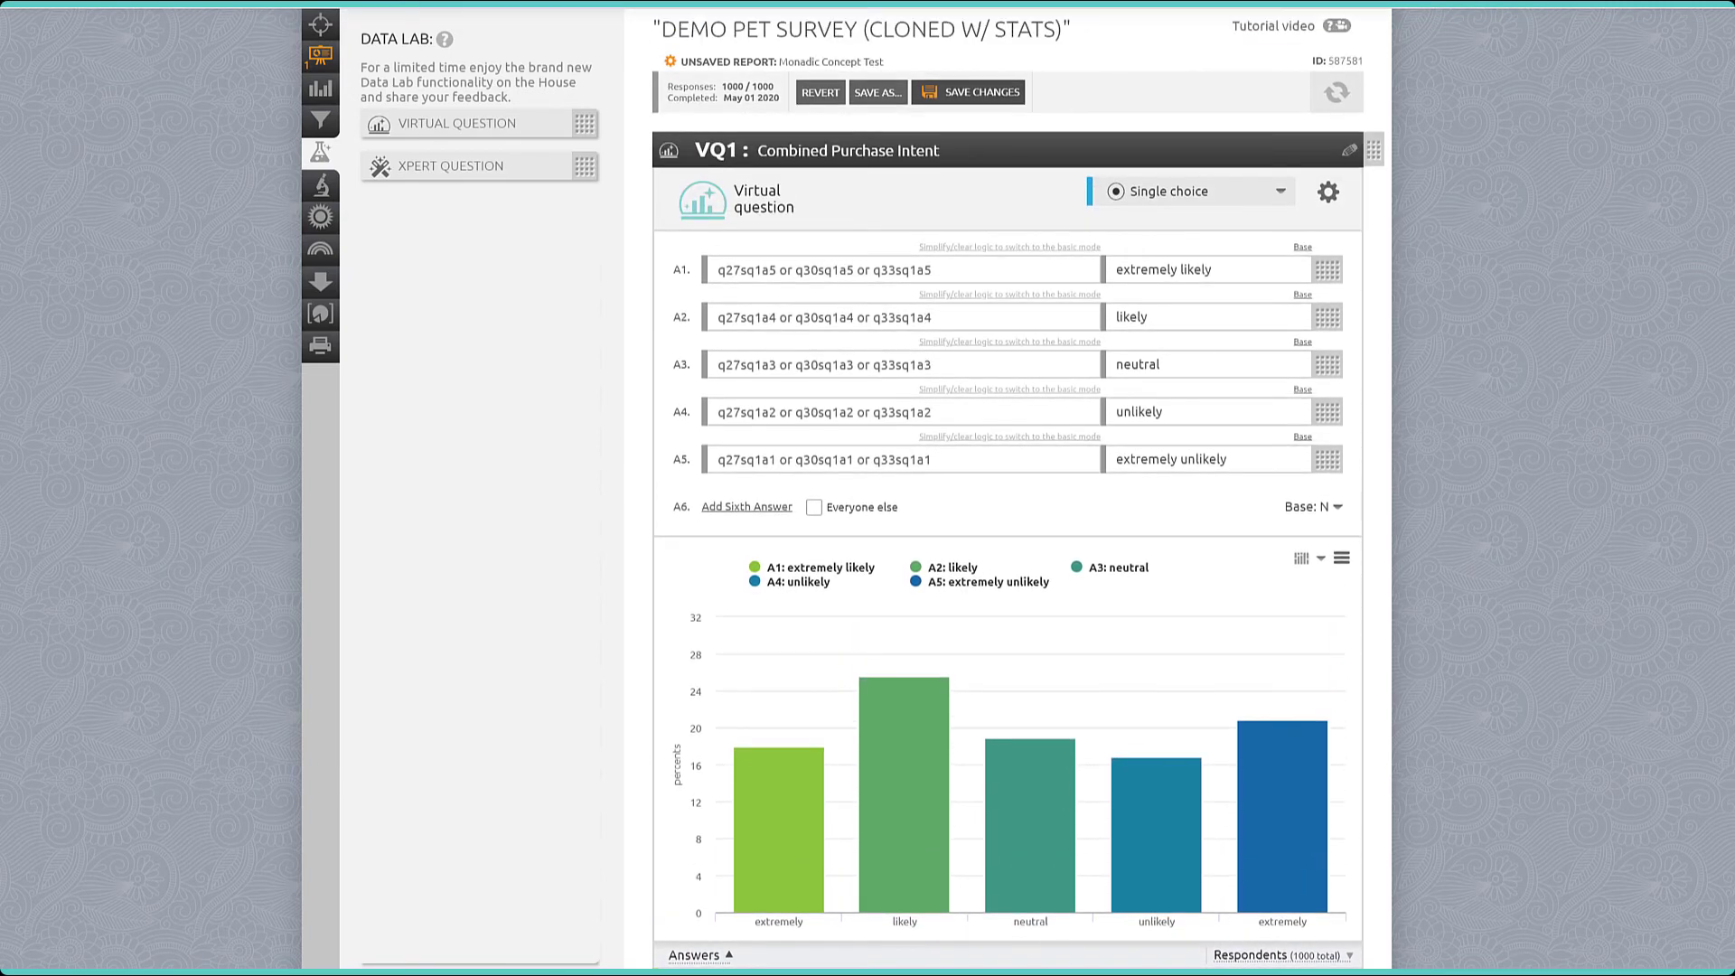
Step: Add a virtual question titled 'Concept Seen' above VQ1
drag(391, 127, 714, 163)
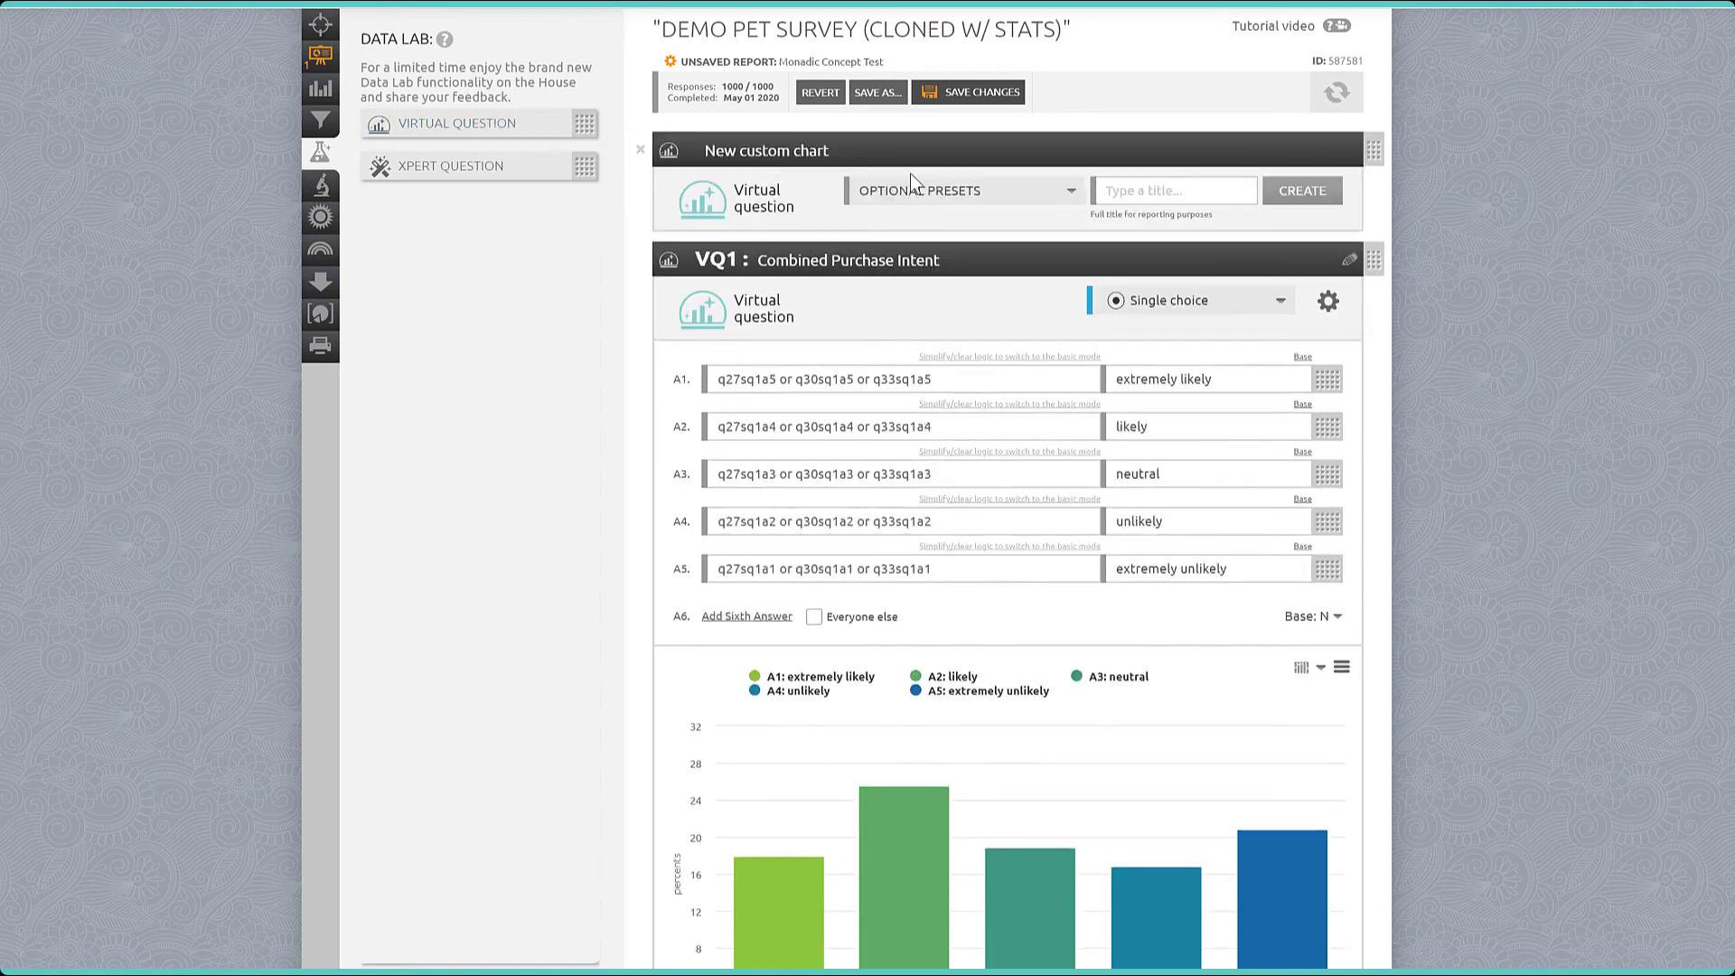
click(1157, 198)
text(Concept Seen)
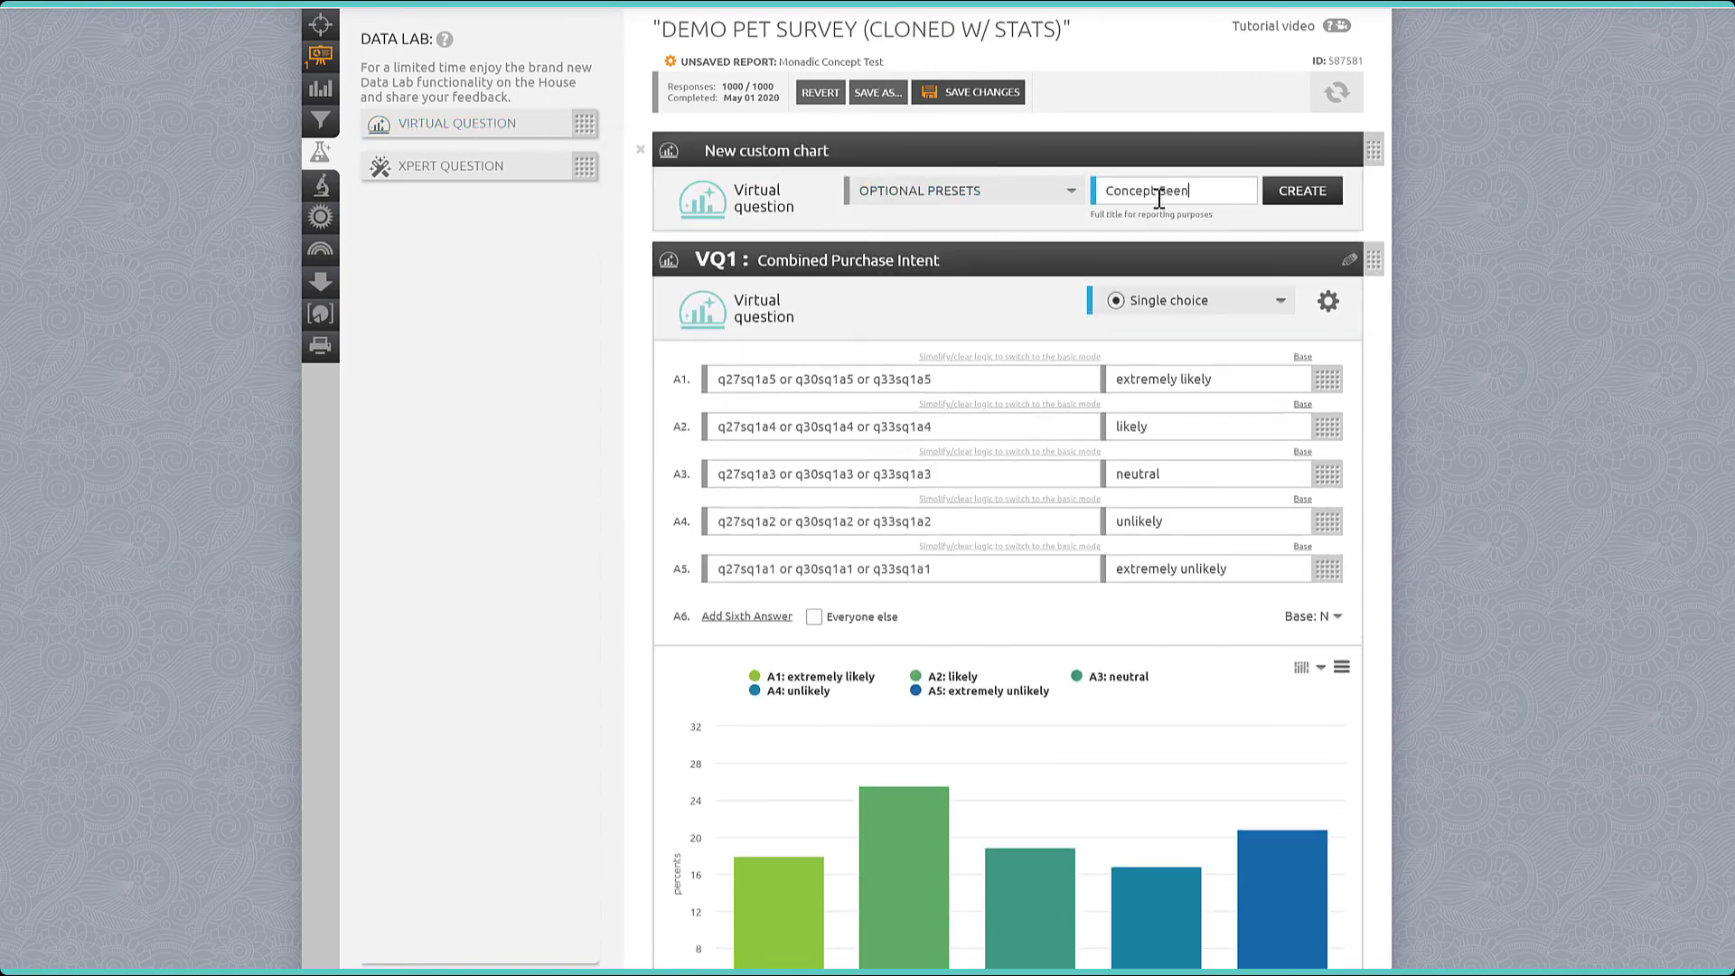
click(1336, 204)
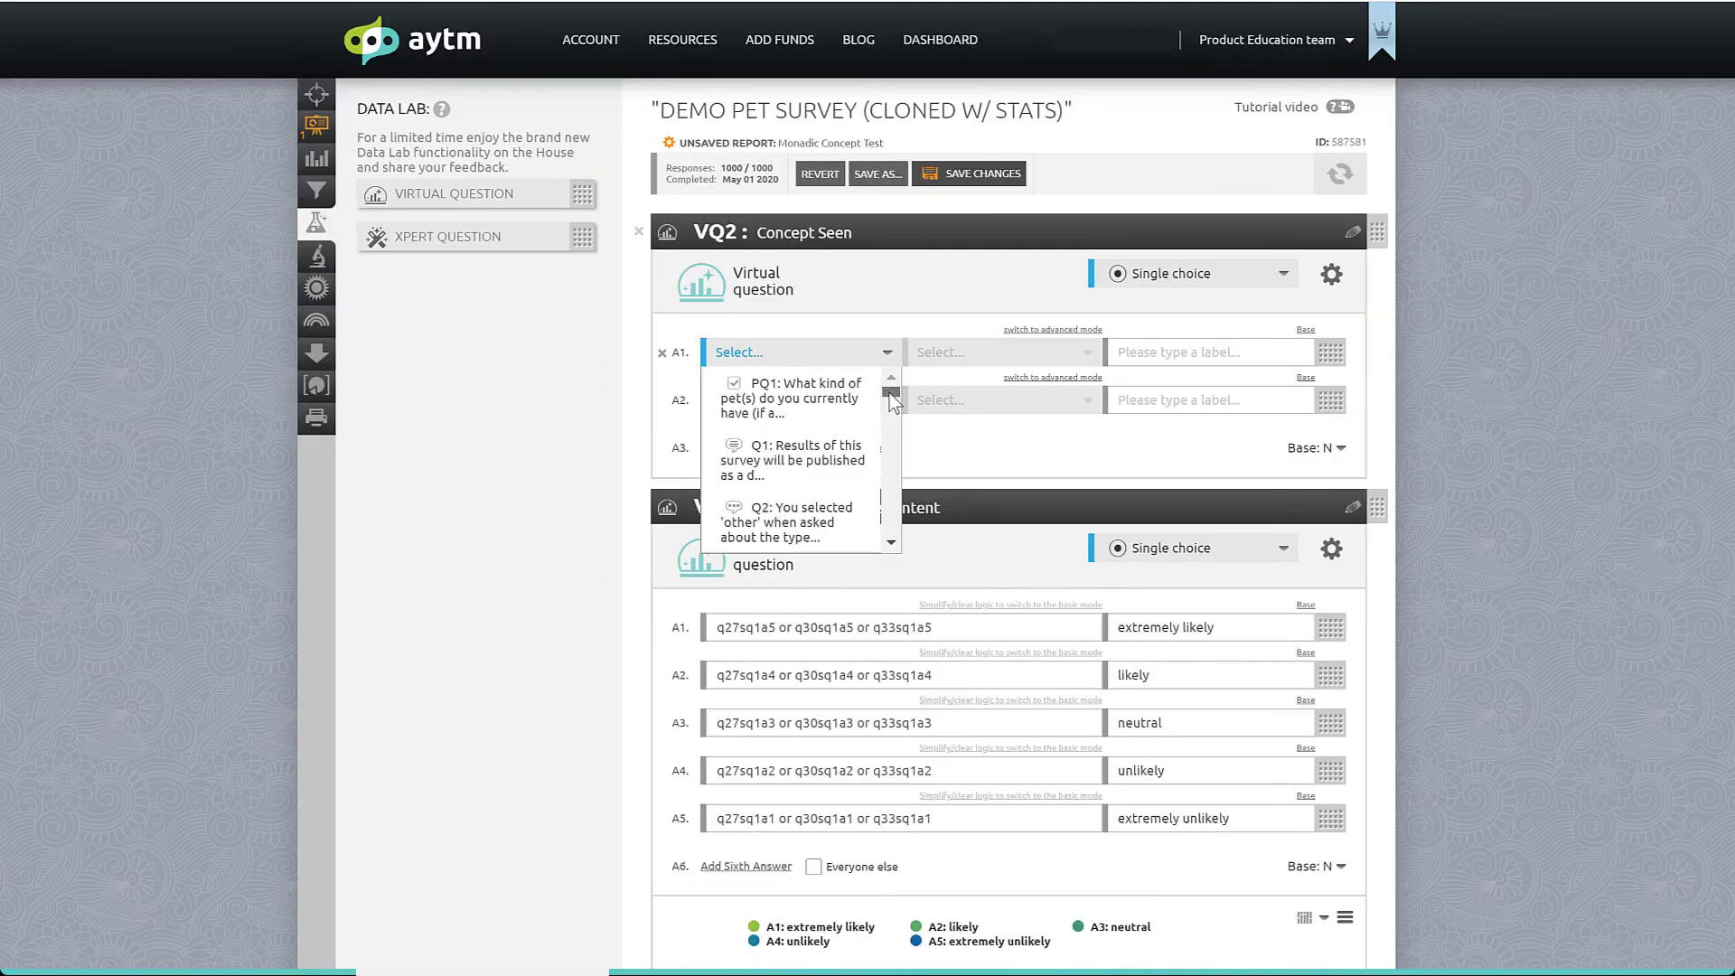
Step: Map answer A1 to Q25 as 'pet sitting robot' and A2 to Q28 as 'no shed shampoo'
drag(894, 397, 897, 502)
scroll(787, 520, down, 3)
click(786, 520)
click(1164, 353)
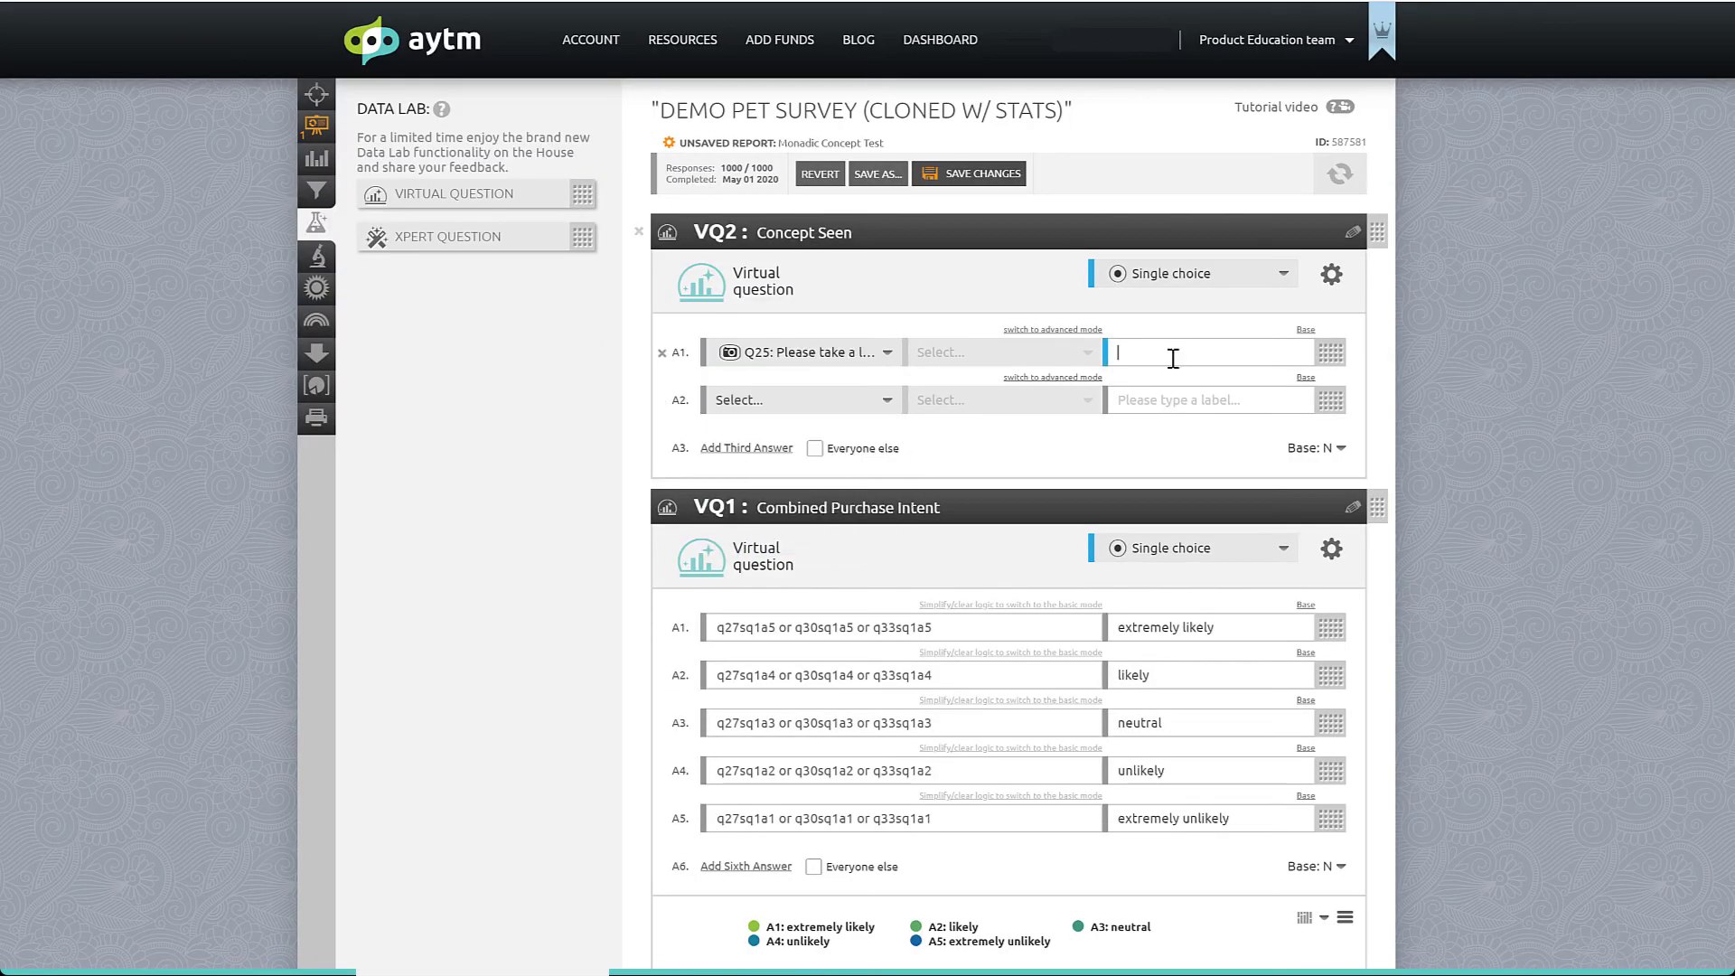
text(pet sitting robot)
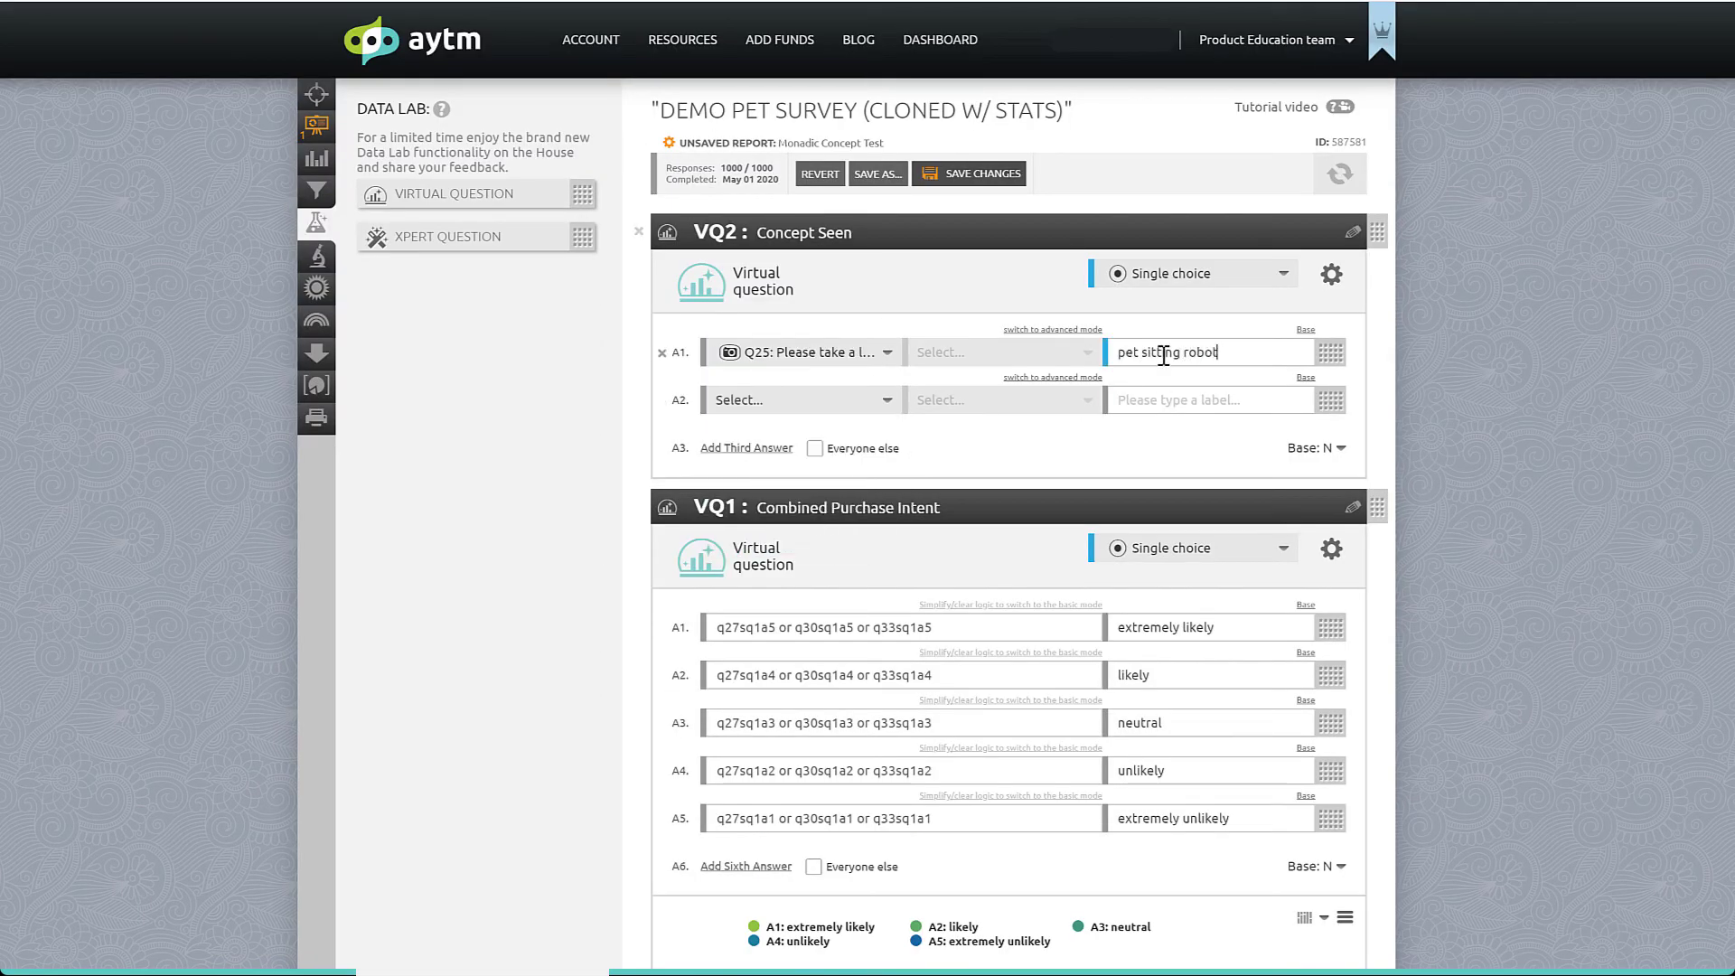
click(886, 402)
drag(891, 448, 891, 551)
scroll(805, 524, up, 2)
click(805, 493)
click(1243, 400)
text(no shed shampoo)
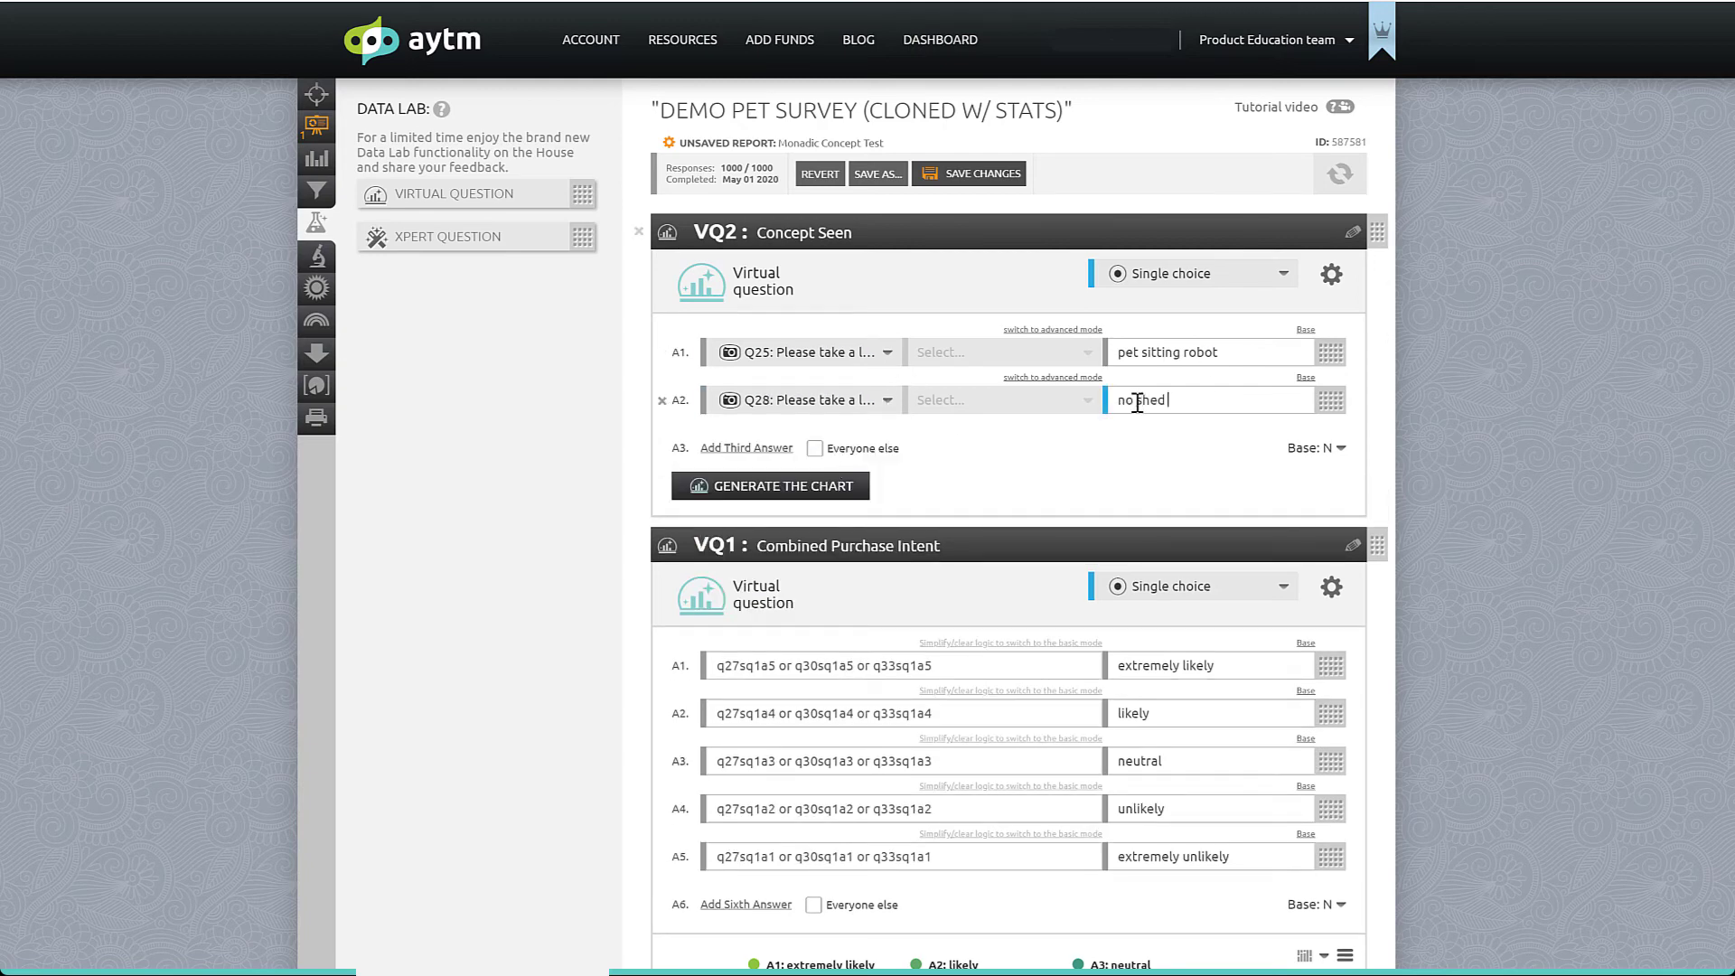
Step: Add a third answer mapped to Q31 as 'call-r-translator' and generate the chart
click(747, 448)
click(886, 448)
drag(891, 479, 894, 624)
click(786, 565)
click(1123, 445)
text(dall-r-tra)
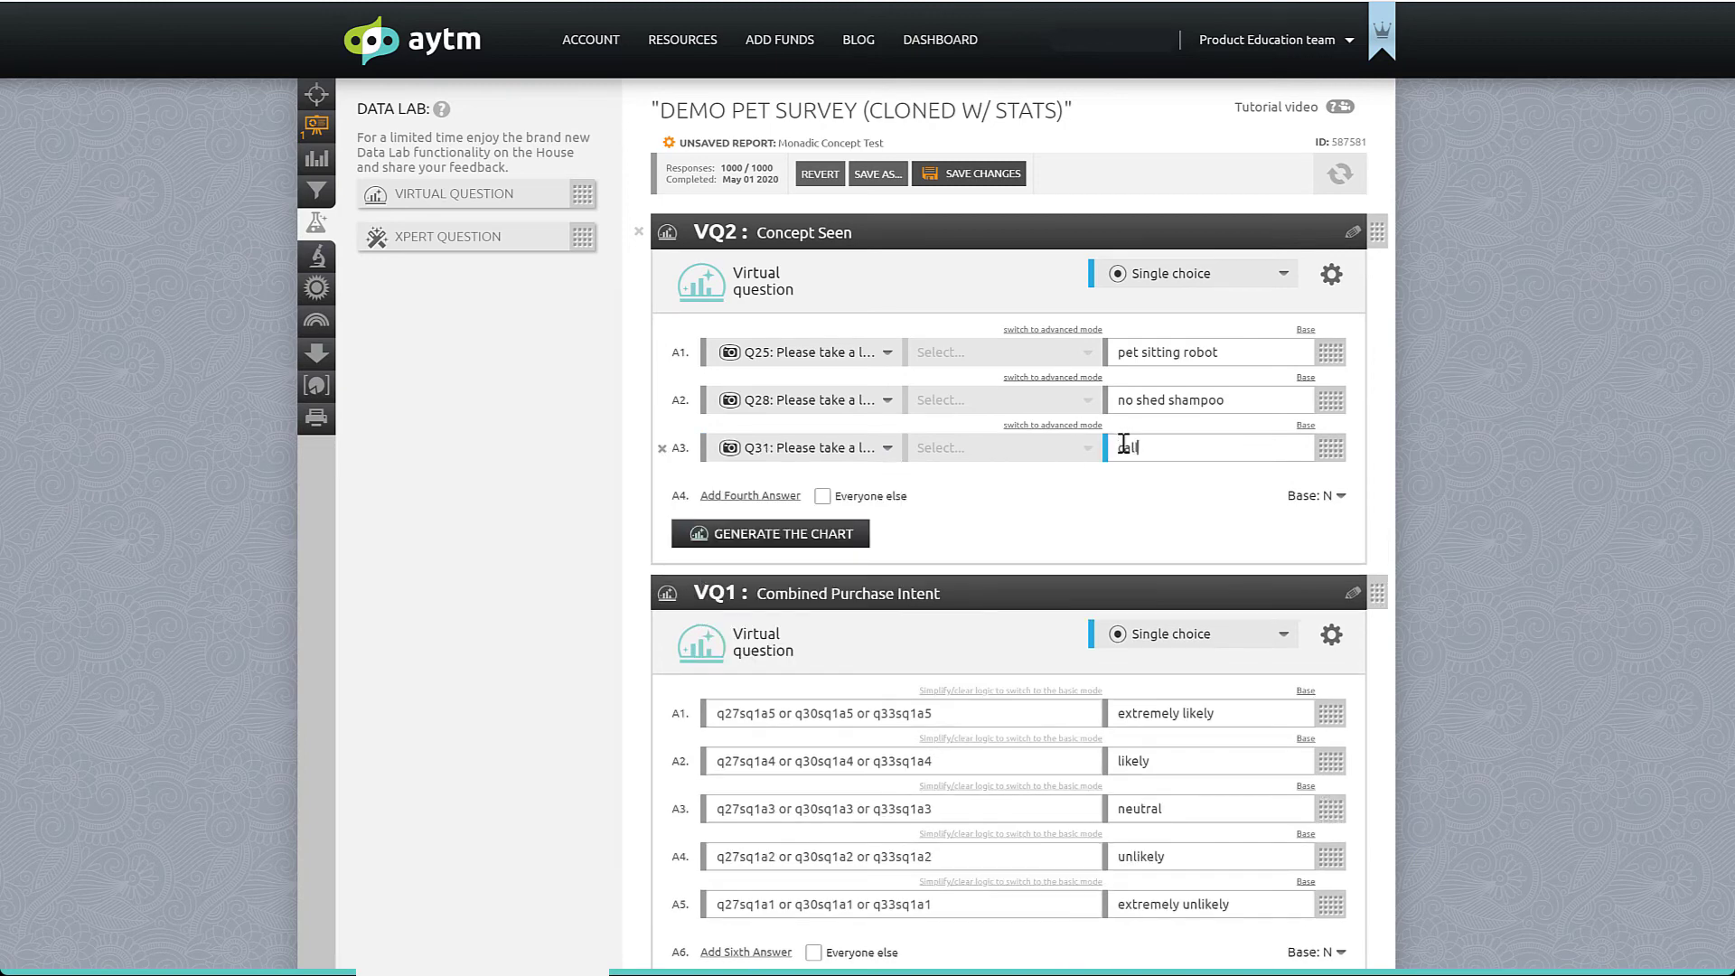
text(nslator)
click(716, 538)
scroll(1014, 491, down, 3)
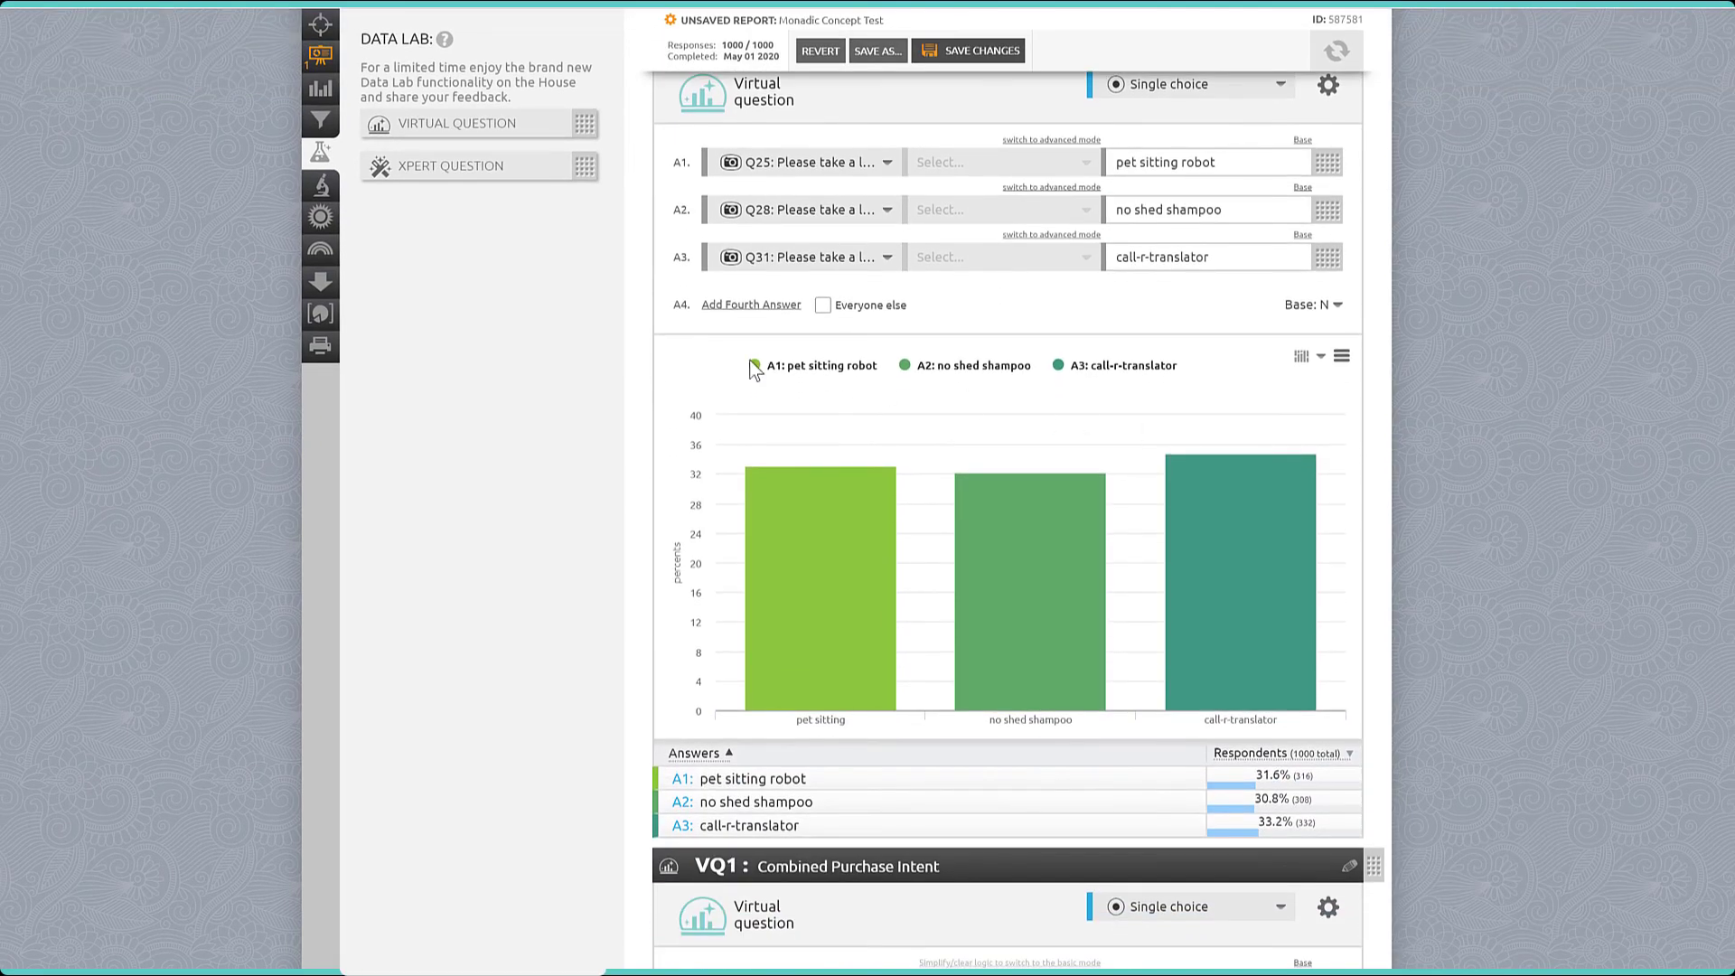
Step: Choose the Significance Test crosstab, set VQ2 Concept Seen as the banner, and run it
click(324, 195)
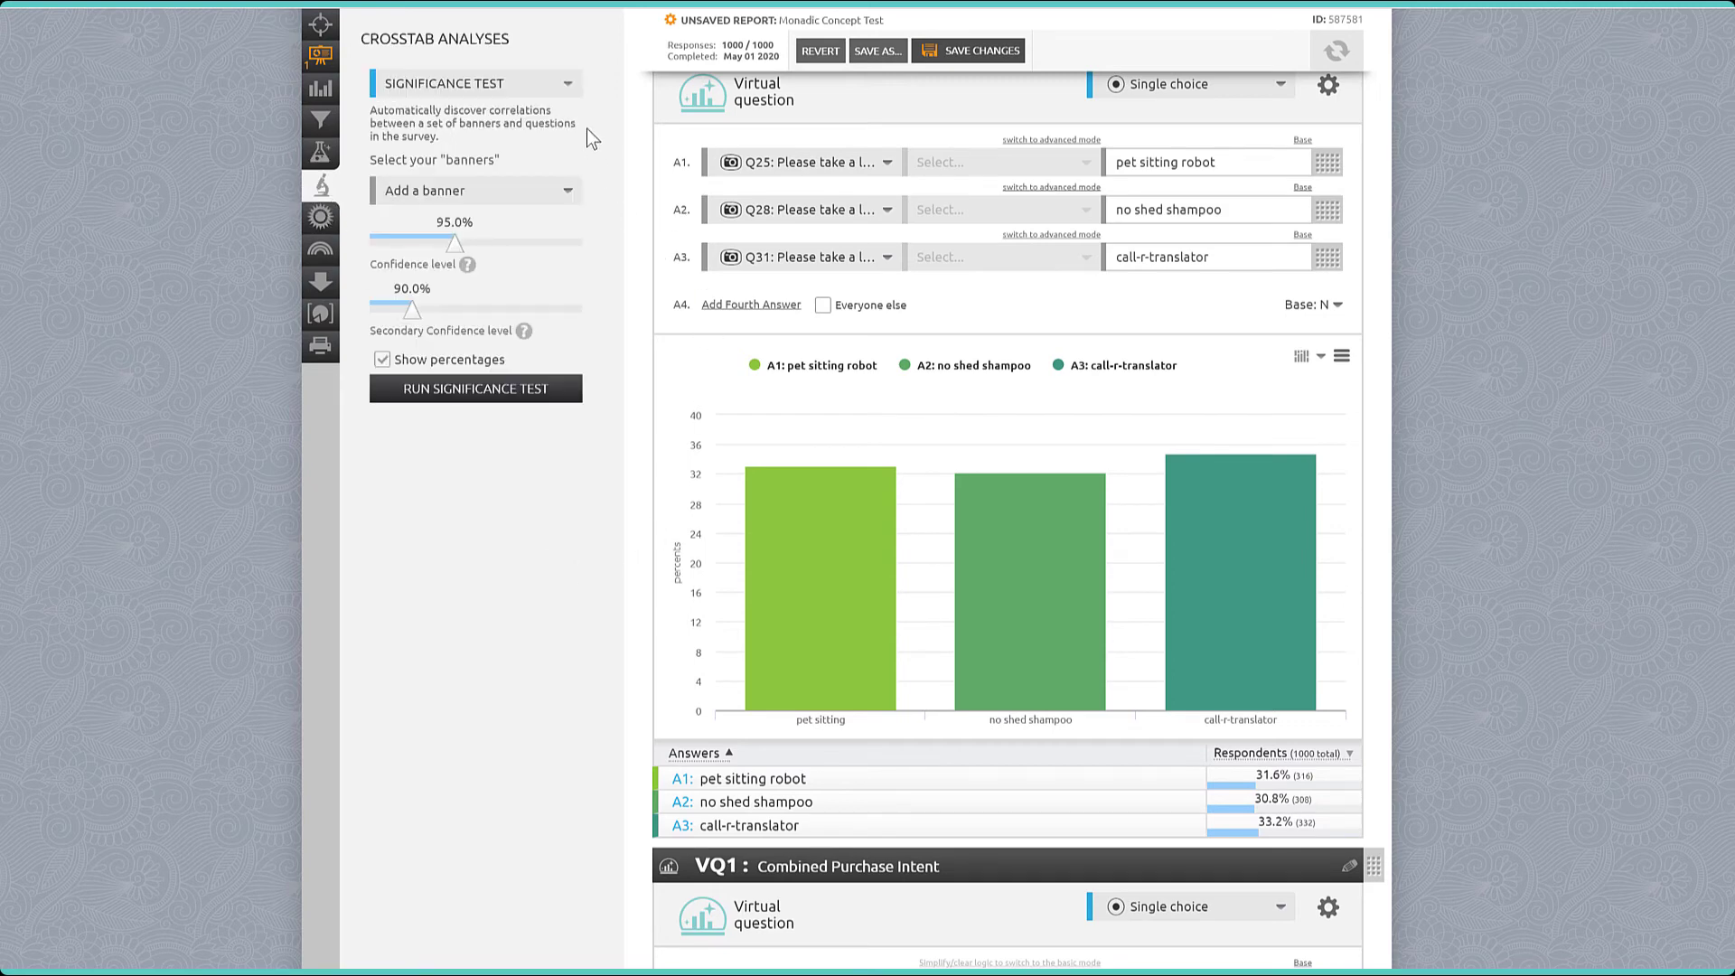
click(562, 84)
click(556, 114)
click(570, 194)
drag(569, 233, 566, 293)
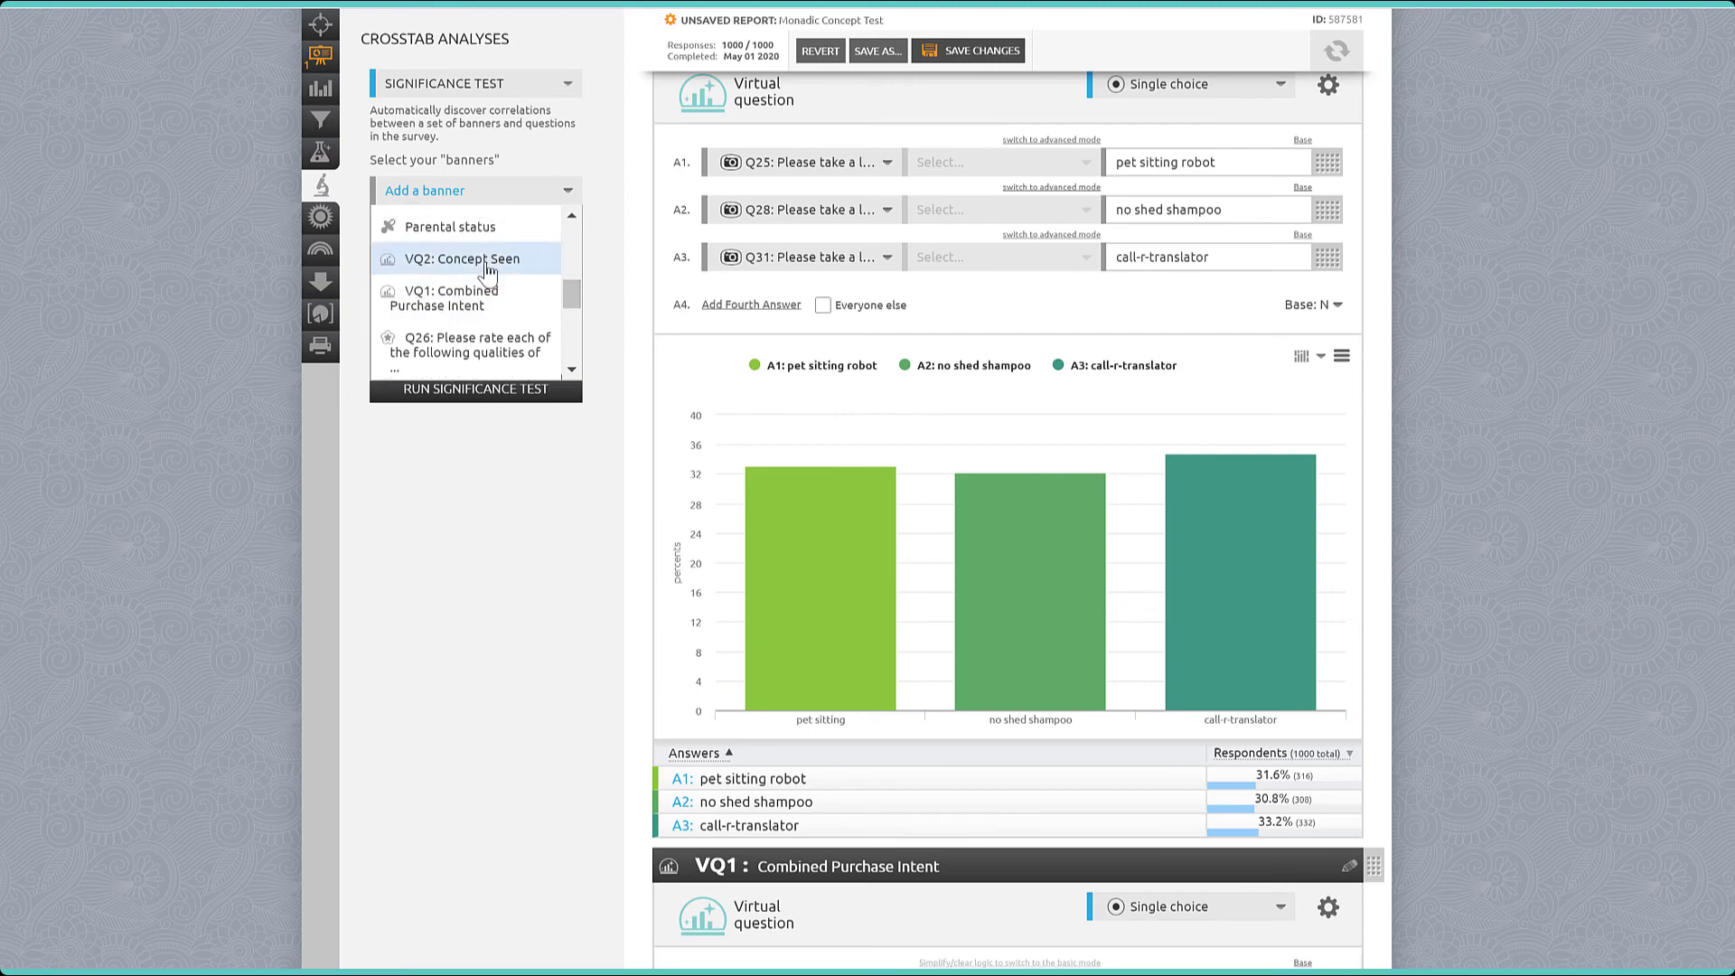
click(488, 262)
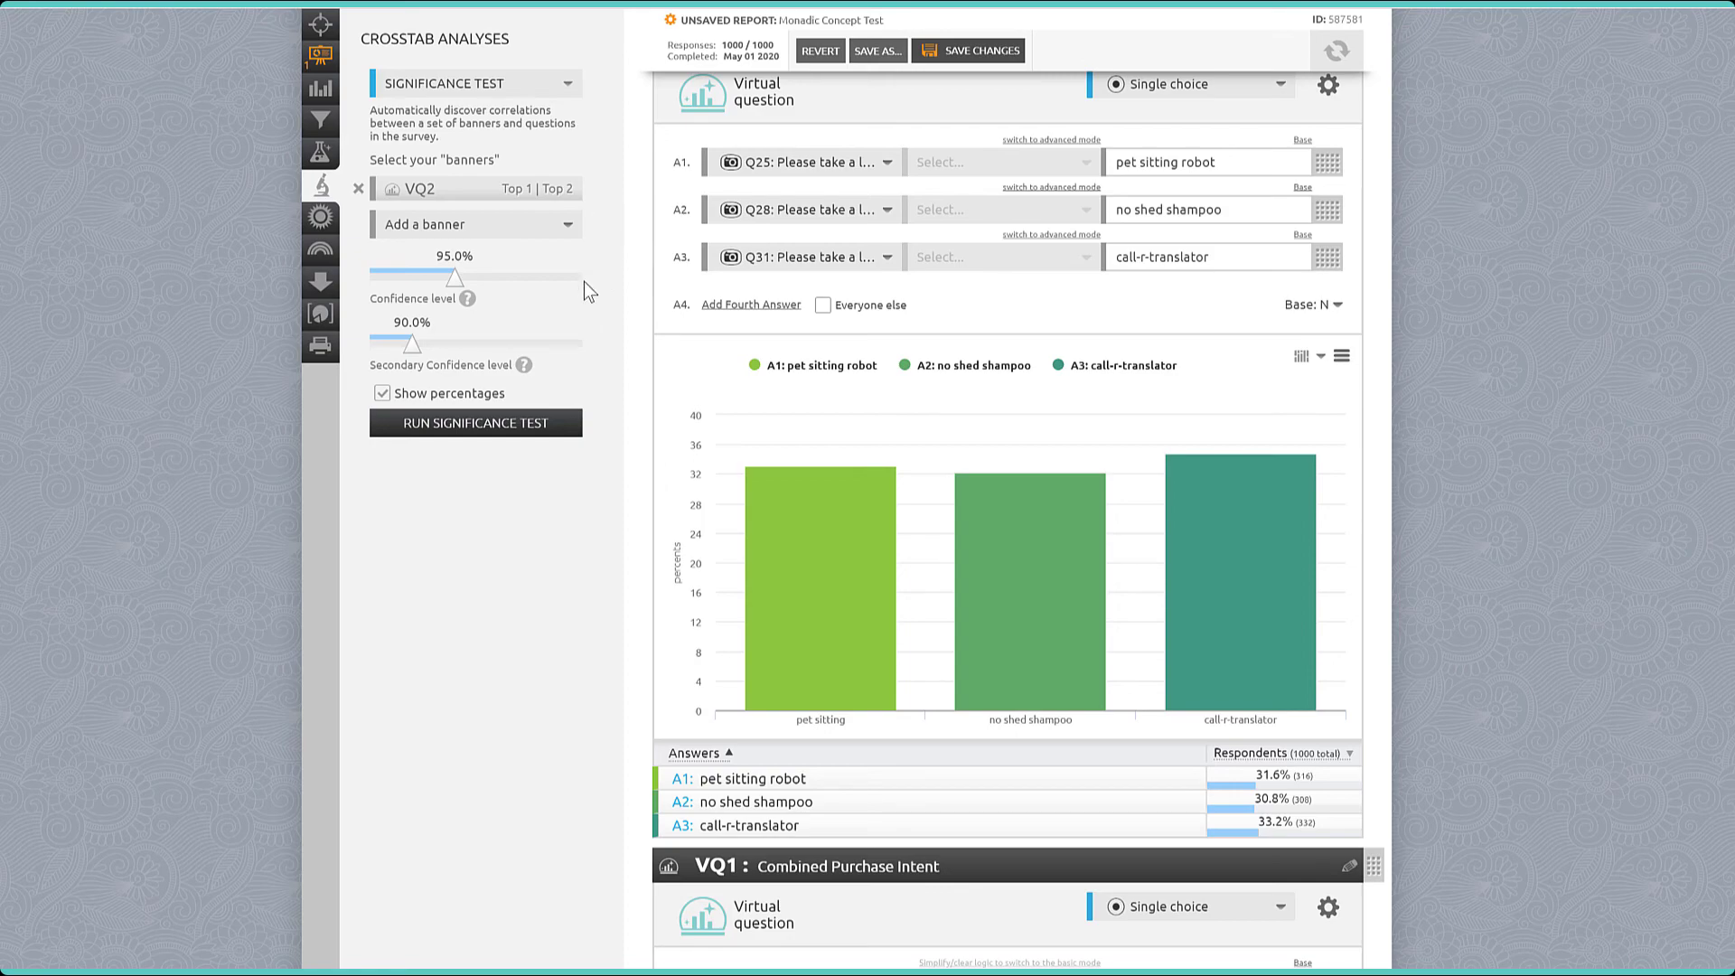
click(485, 431)
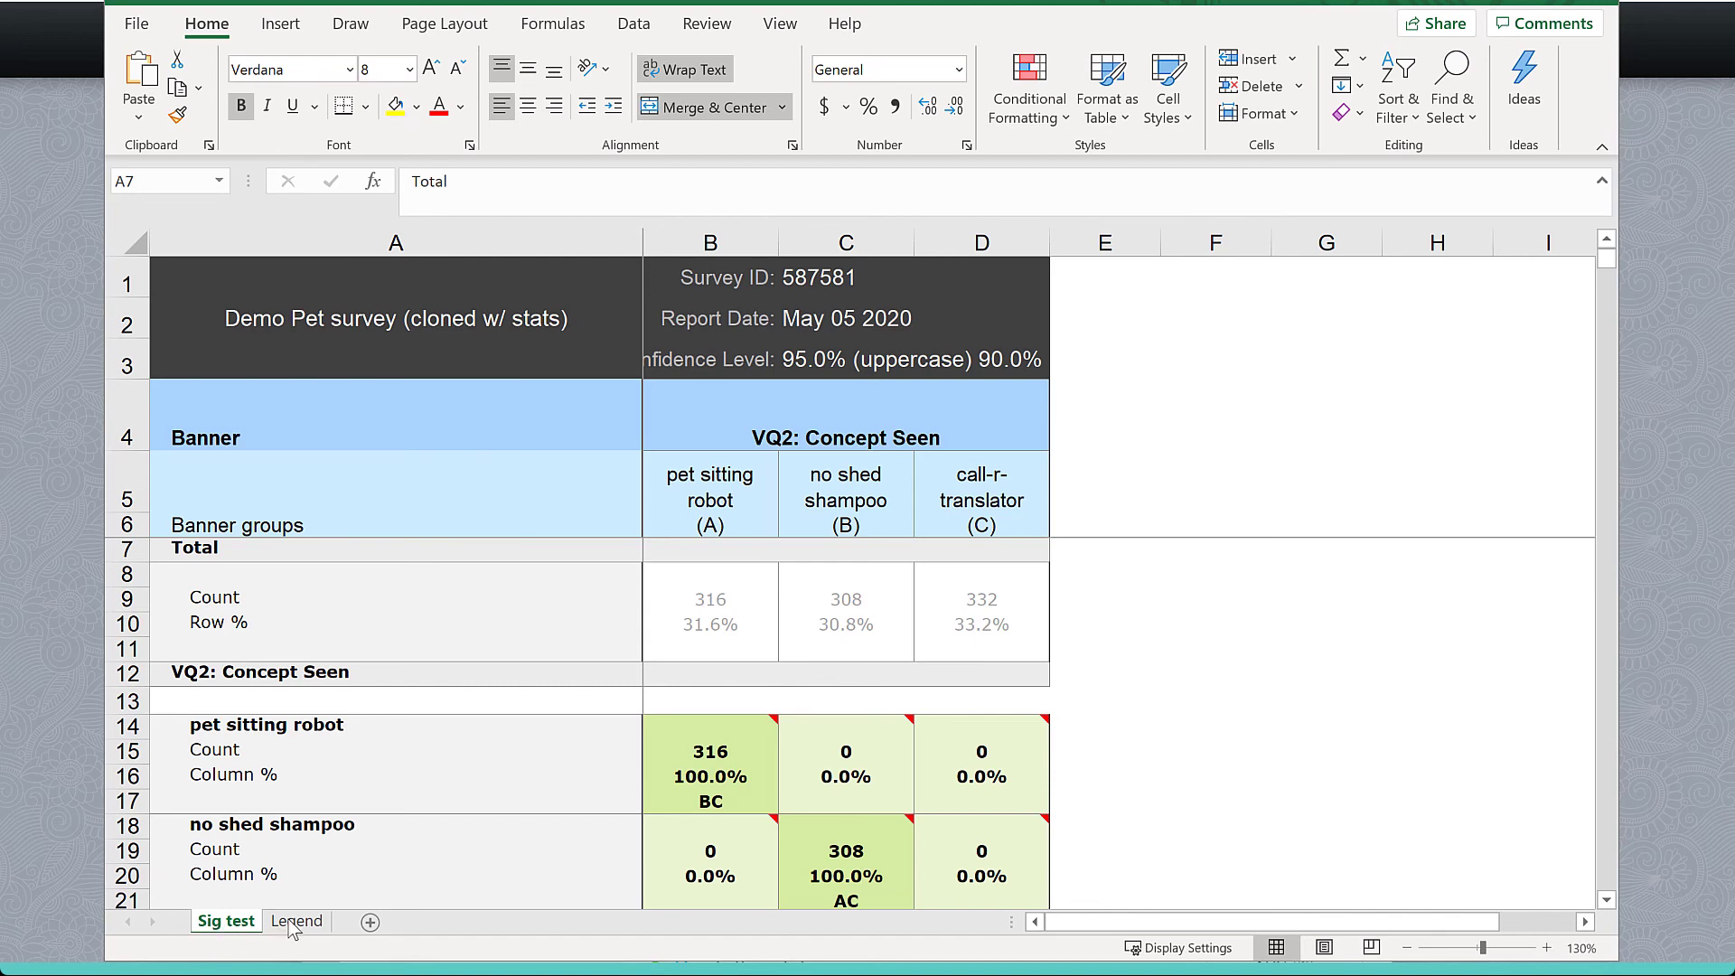
Step: Open the Legend sheet and read its notes on 95% uppercase and 90% lowercase significance letters
click(294, 923)
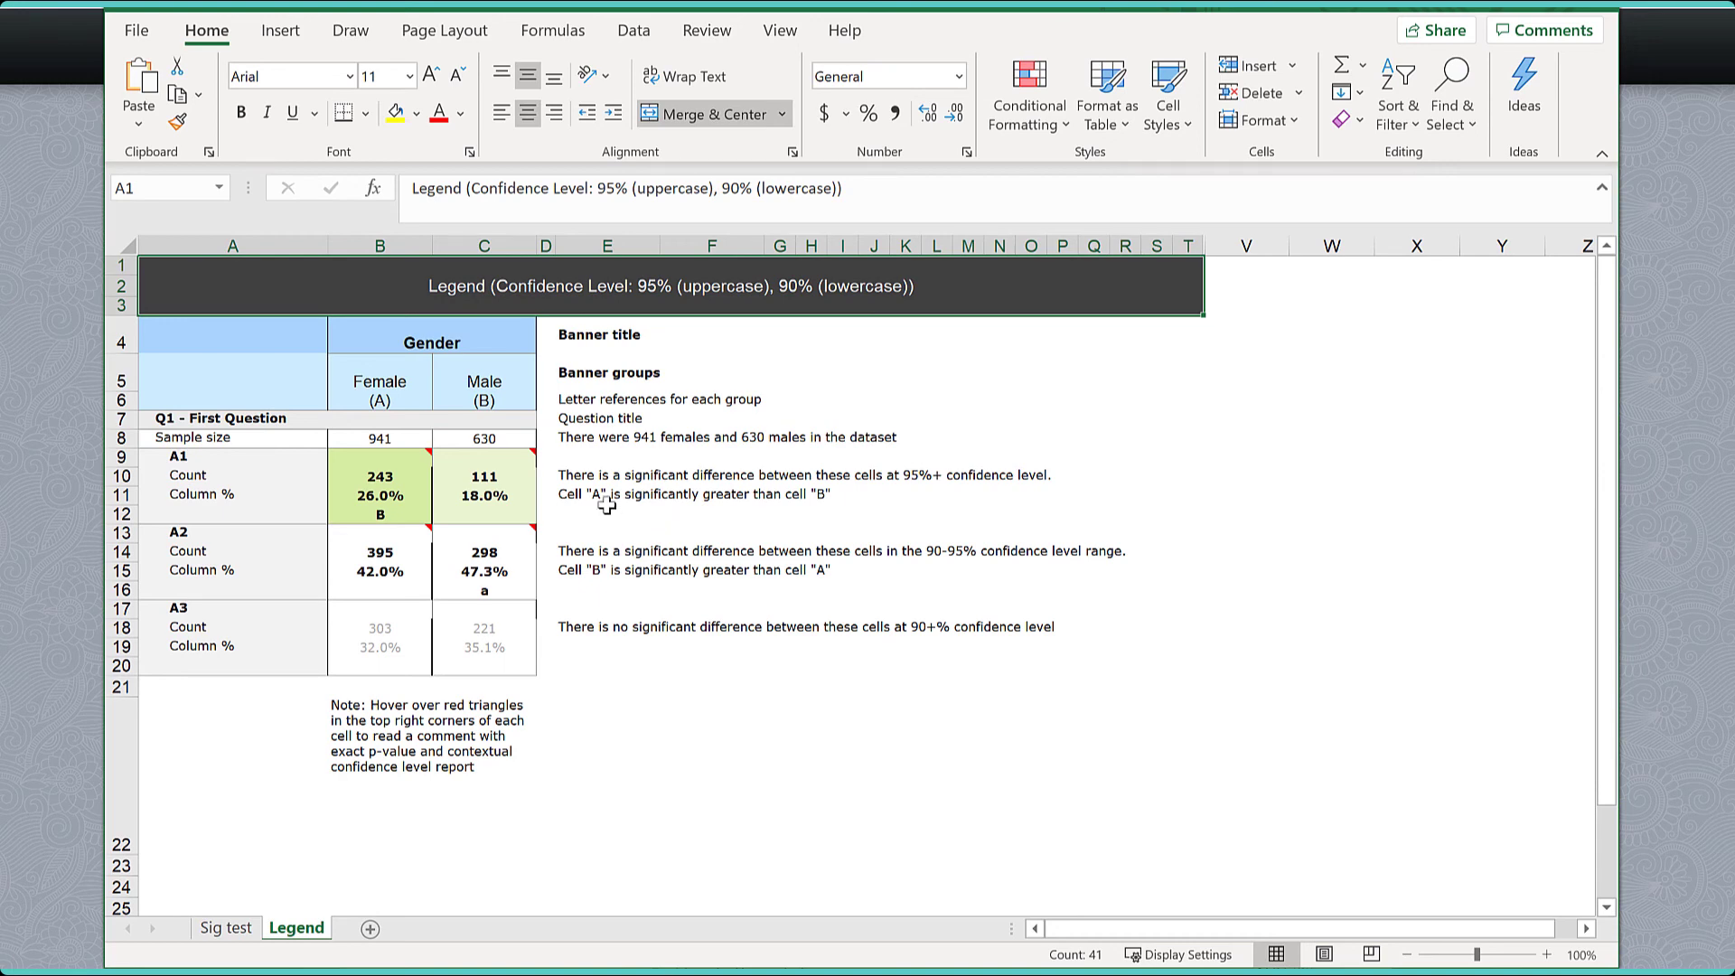
mouse_move(531, 450)
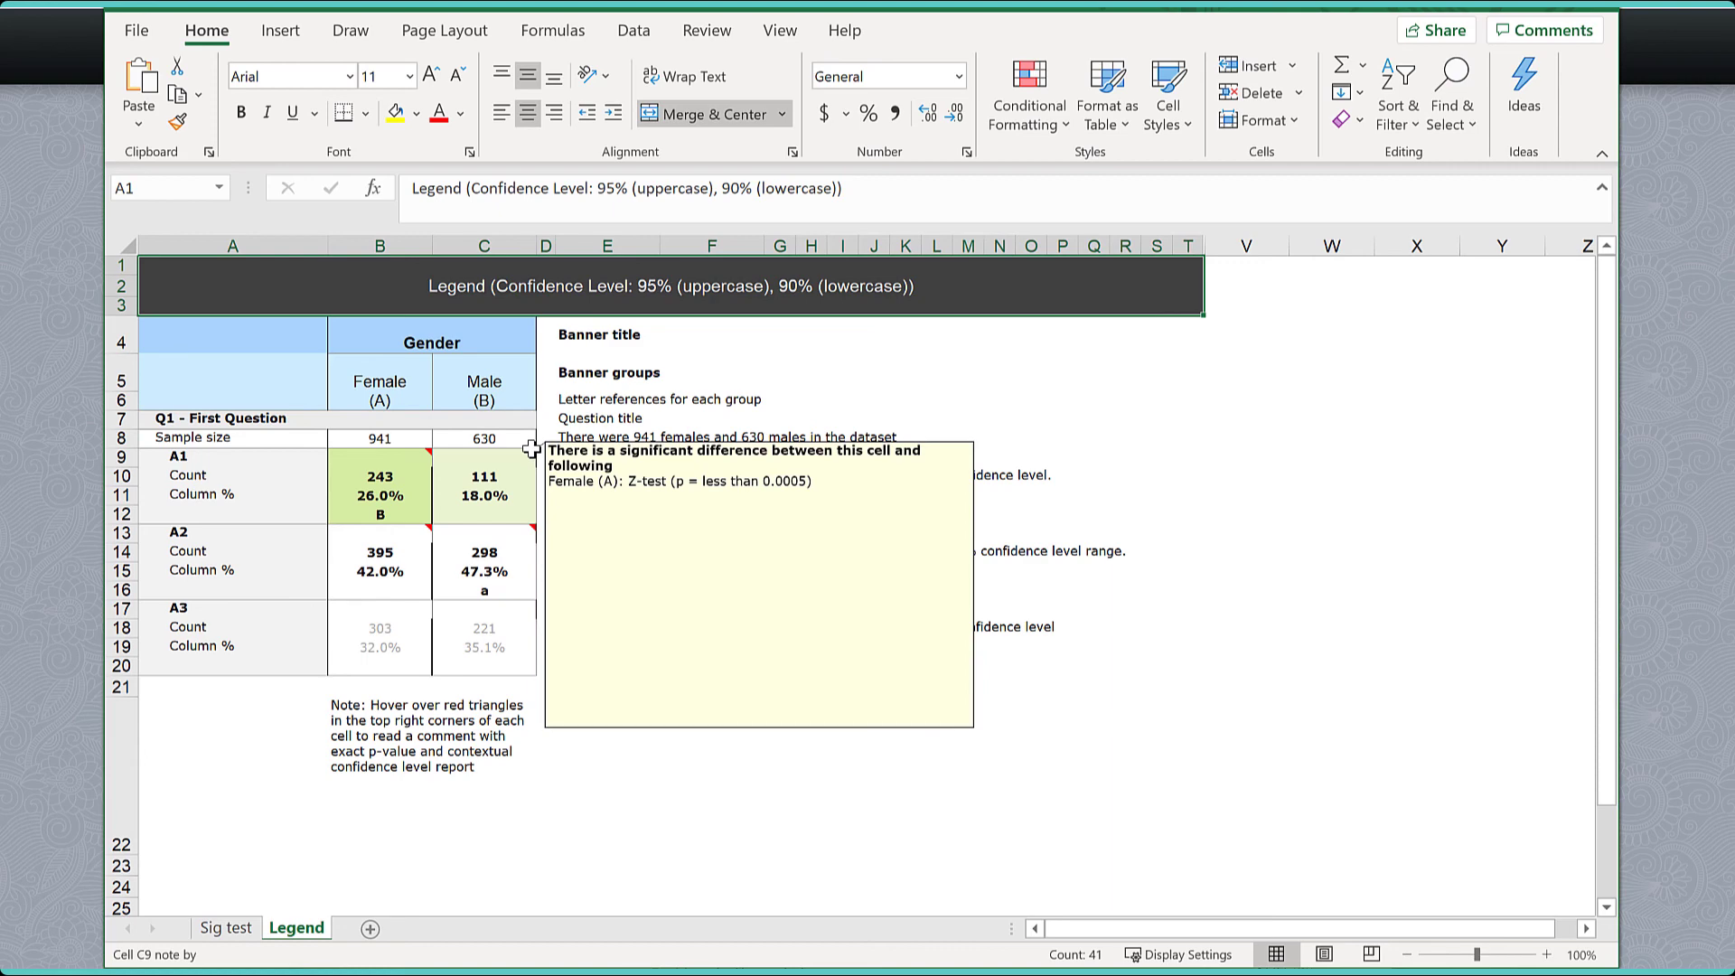
mouse_move(420, 453)
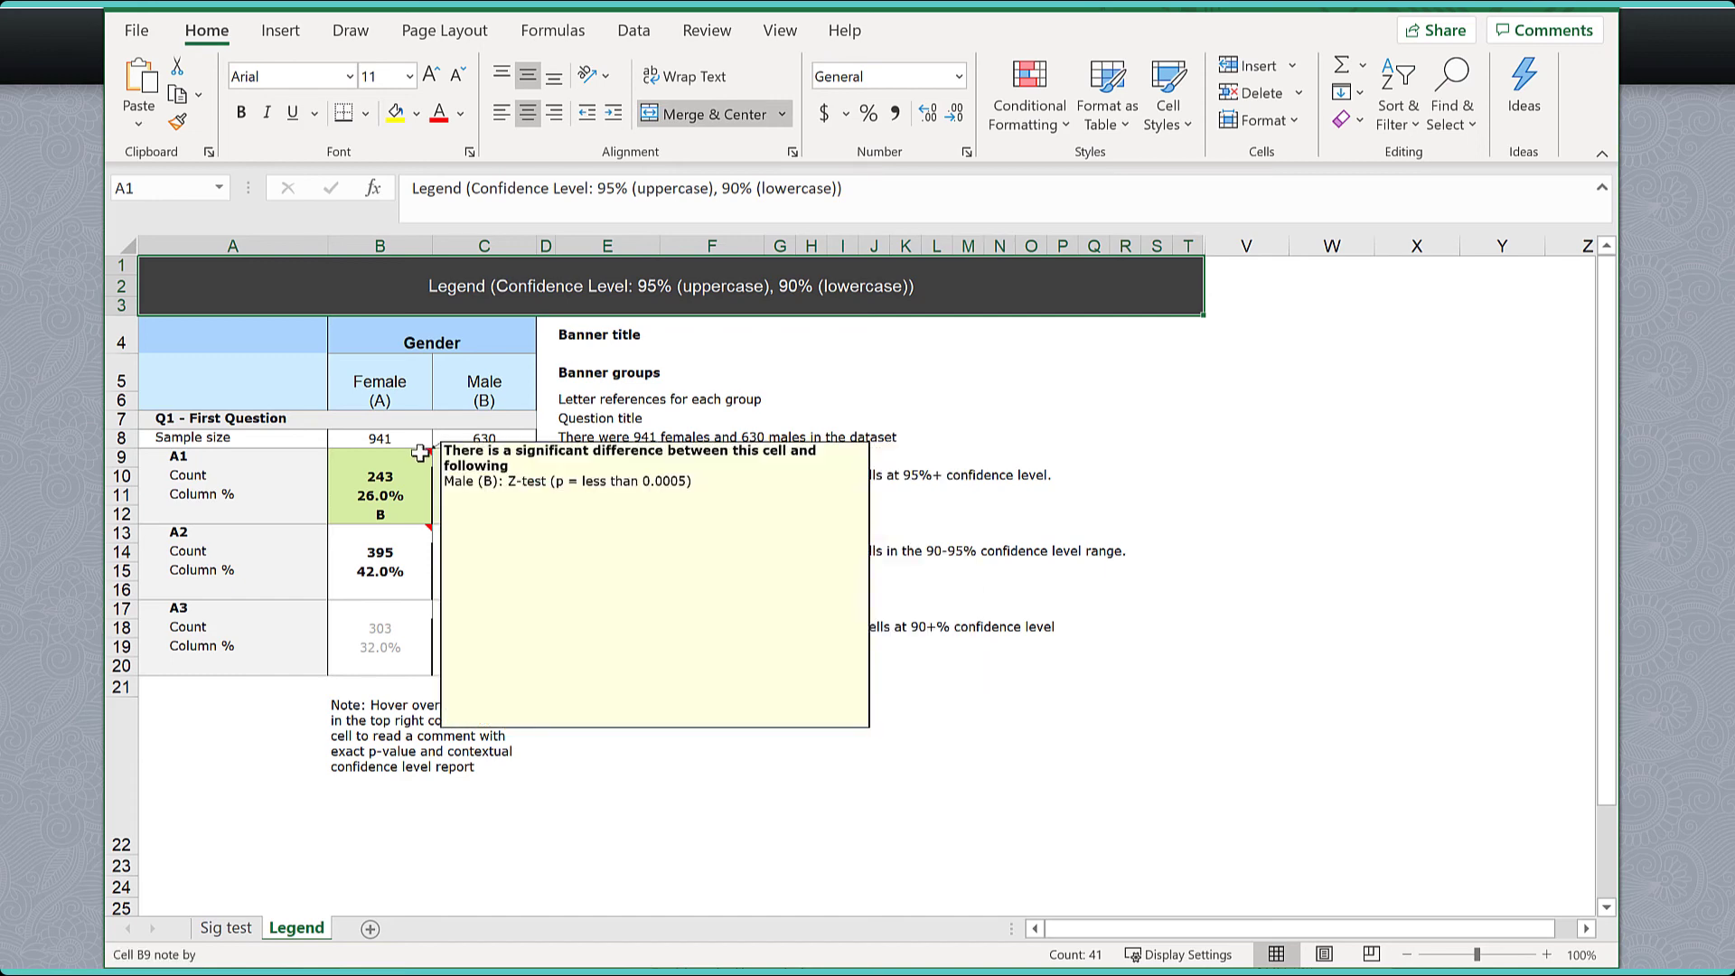
Step: Go back to the Sig test sheet and scroll down to the VQ1 Combined Purchase Intent section
click(226, 931)
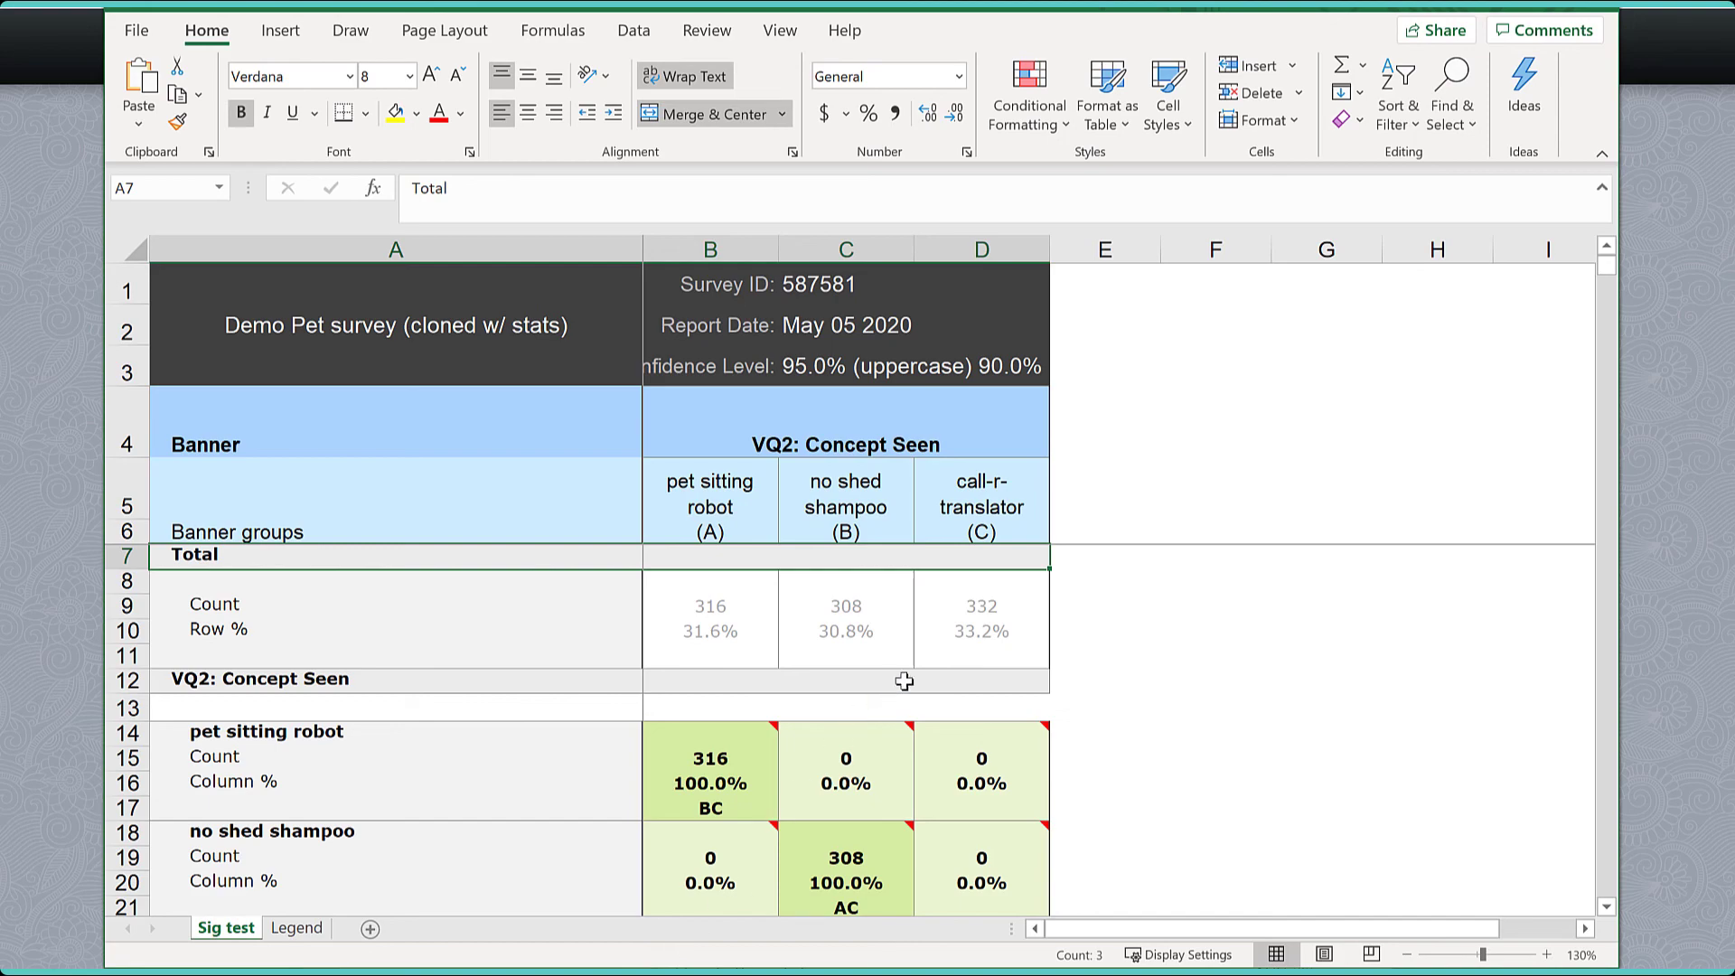
scroll(1175, 593, down, 3)
scroll(1175, 593, down, 8)
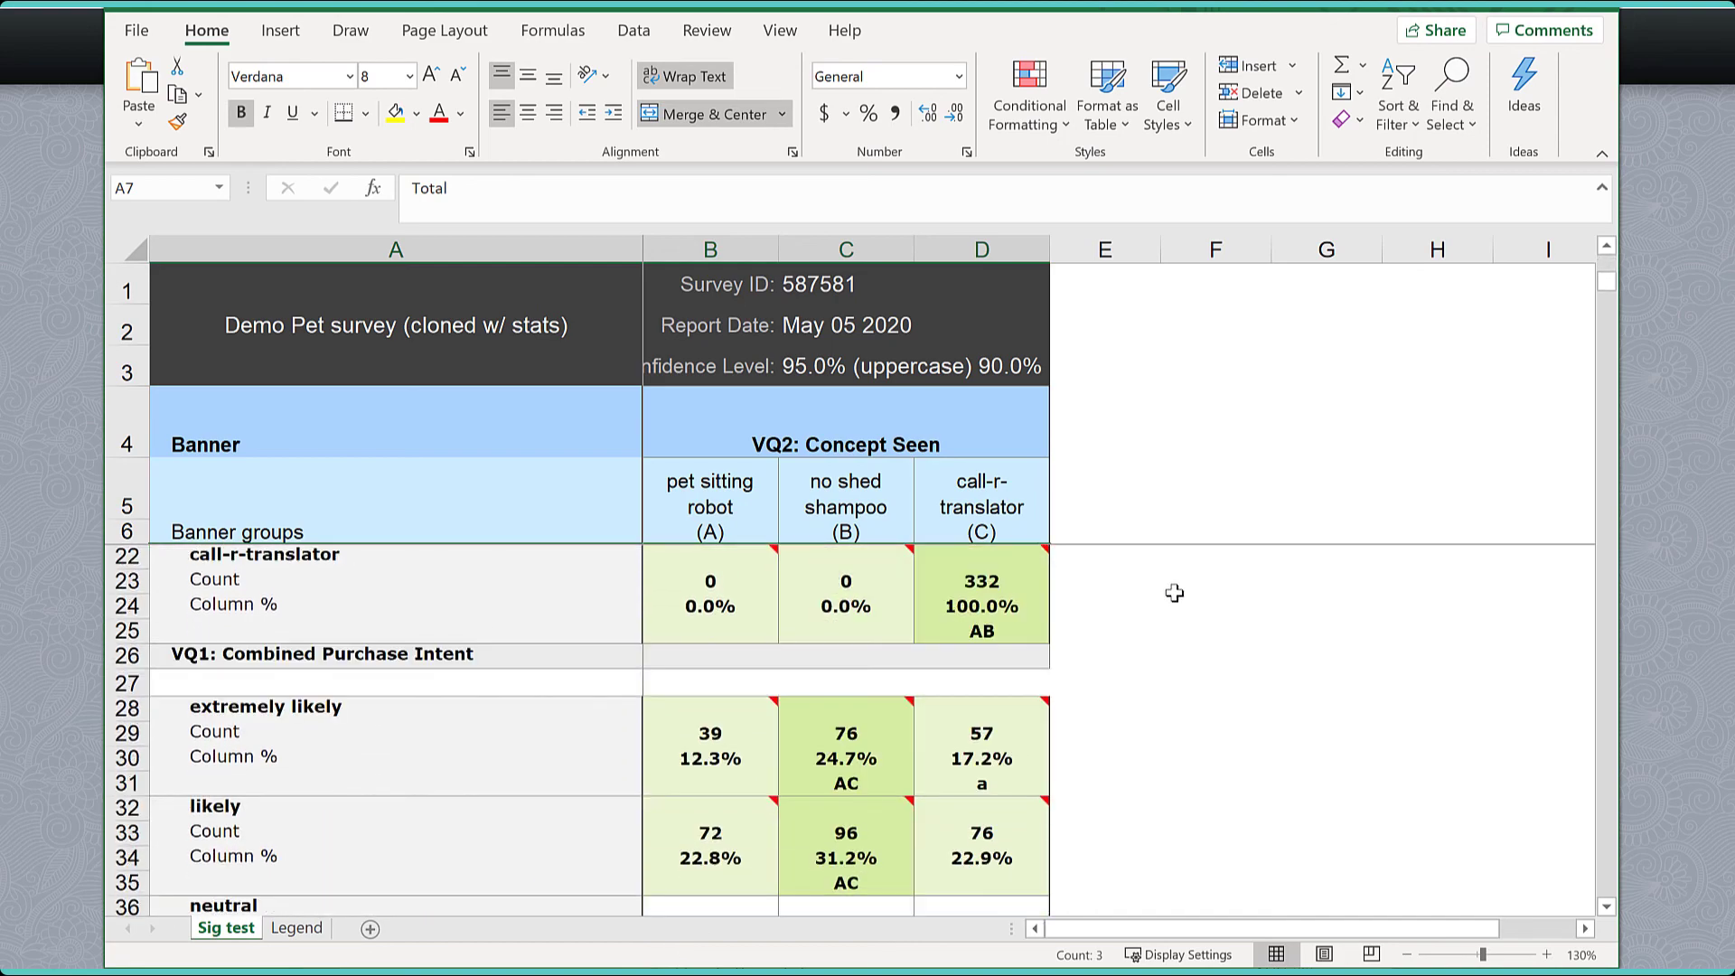
scroll(1175, 592, down, 2)
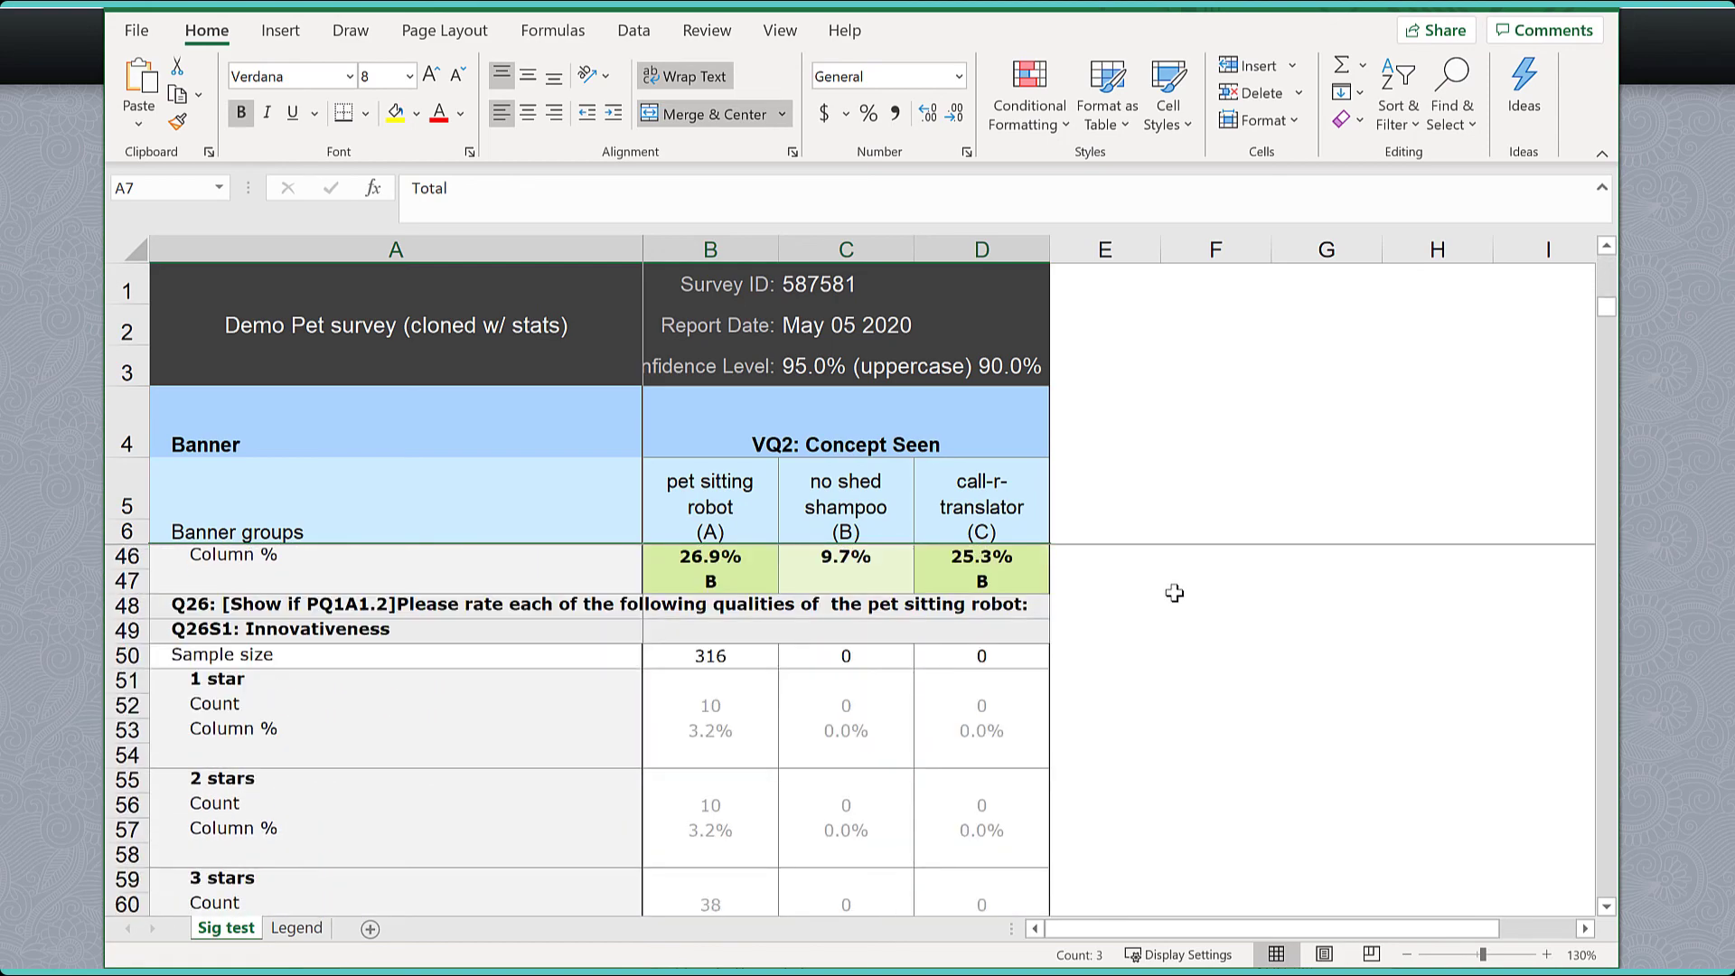
ctrl+scroll(1175, 592, down, 2)
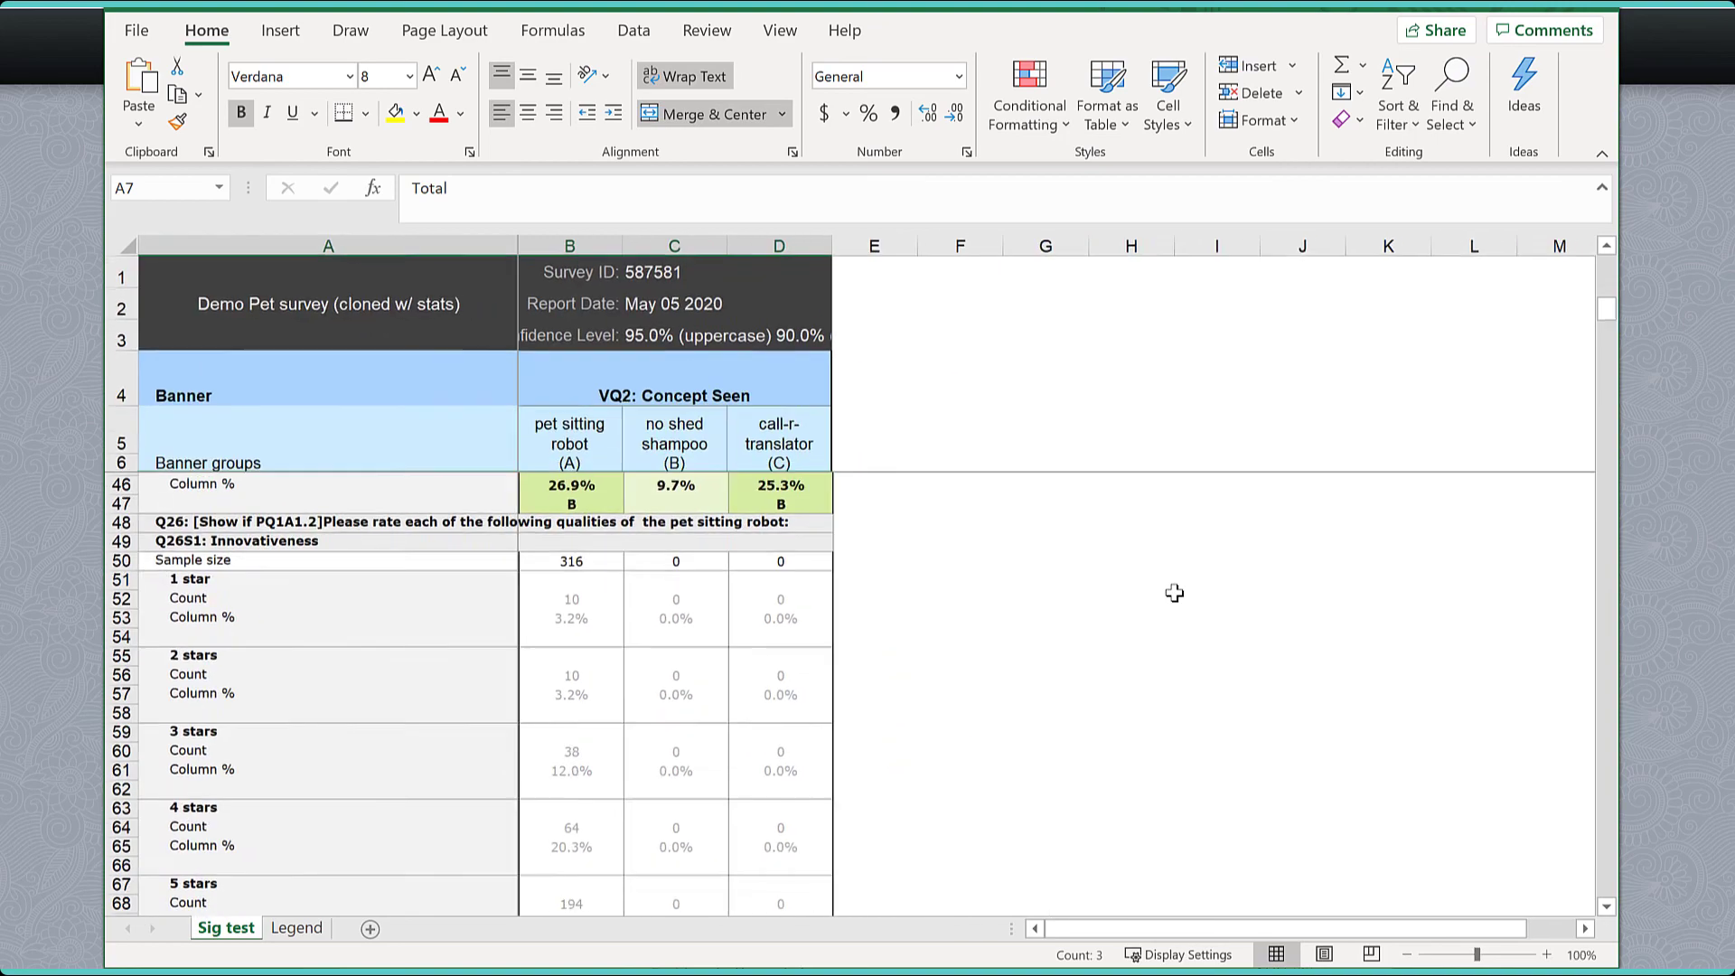
drag(1607, 312, 1607, 271)
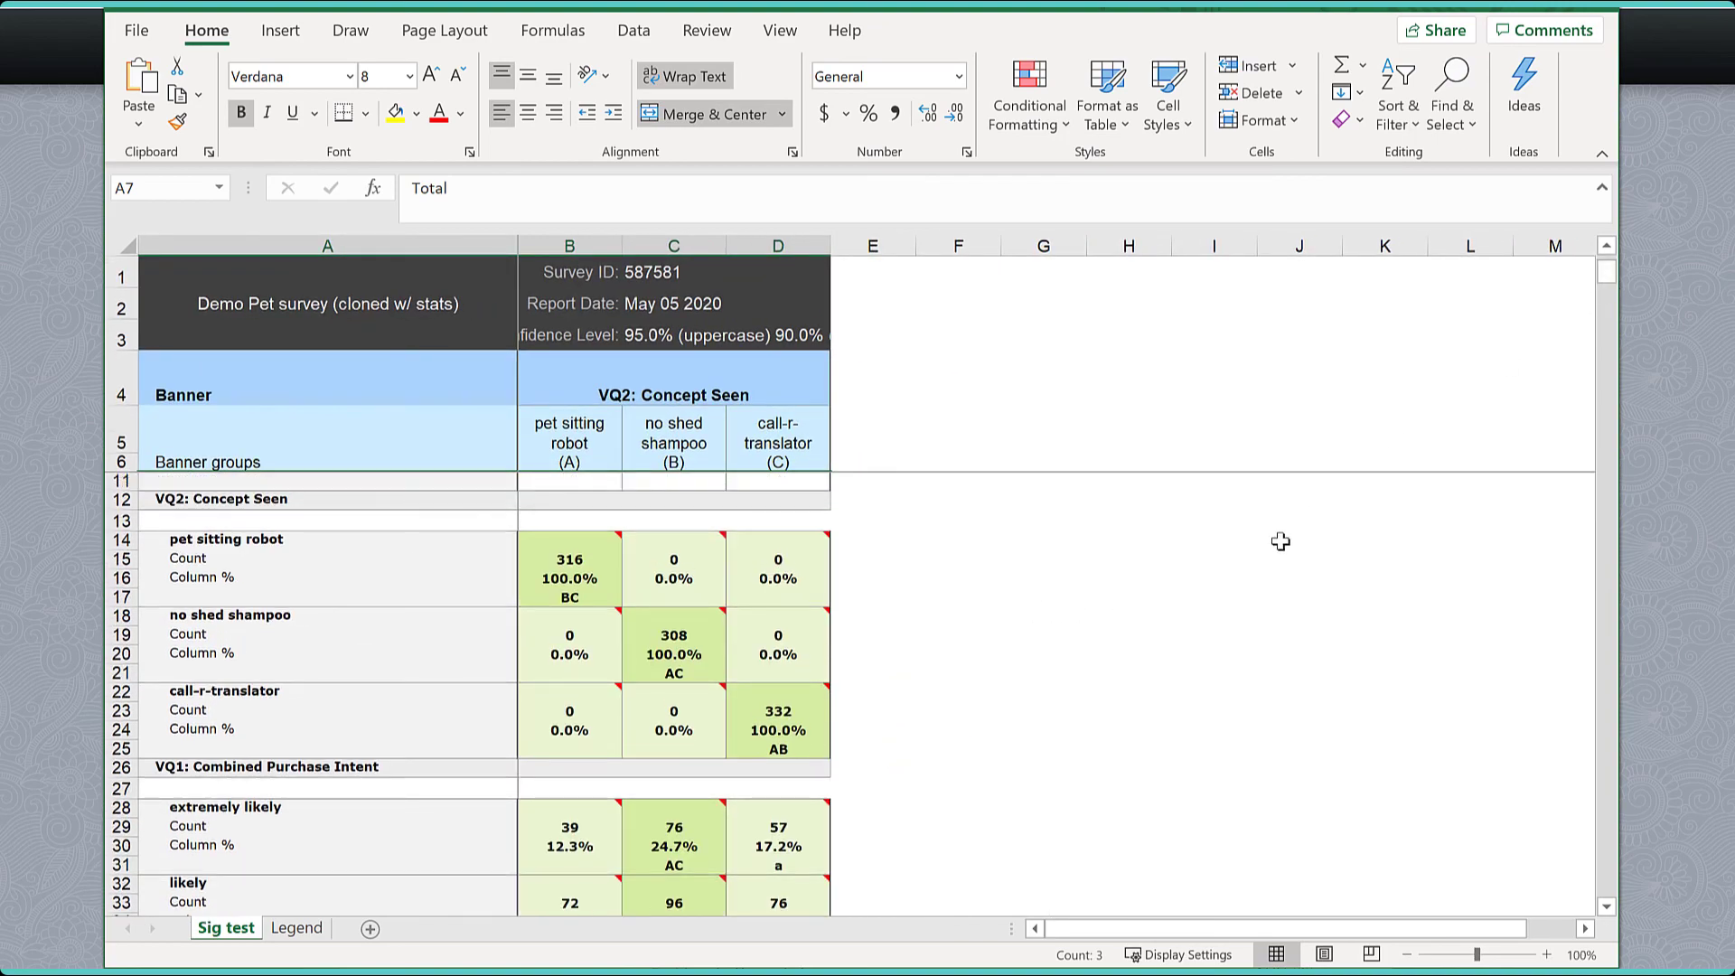
scroll(1281, 543, down, 1)
scroll(1280, 543, down, 4)
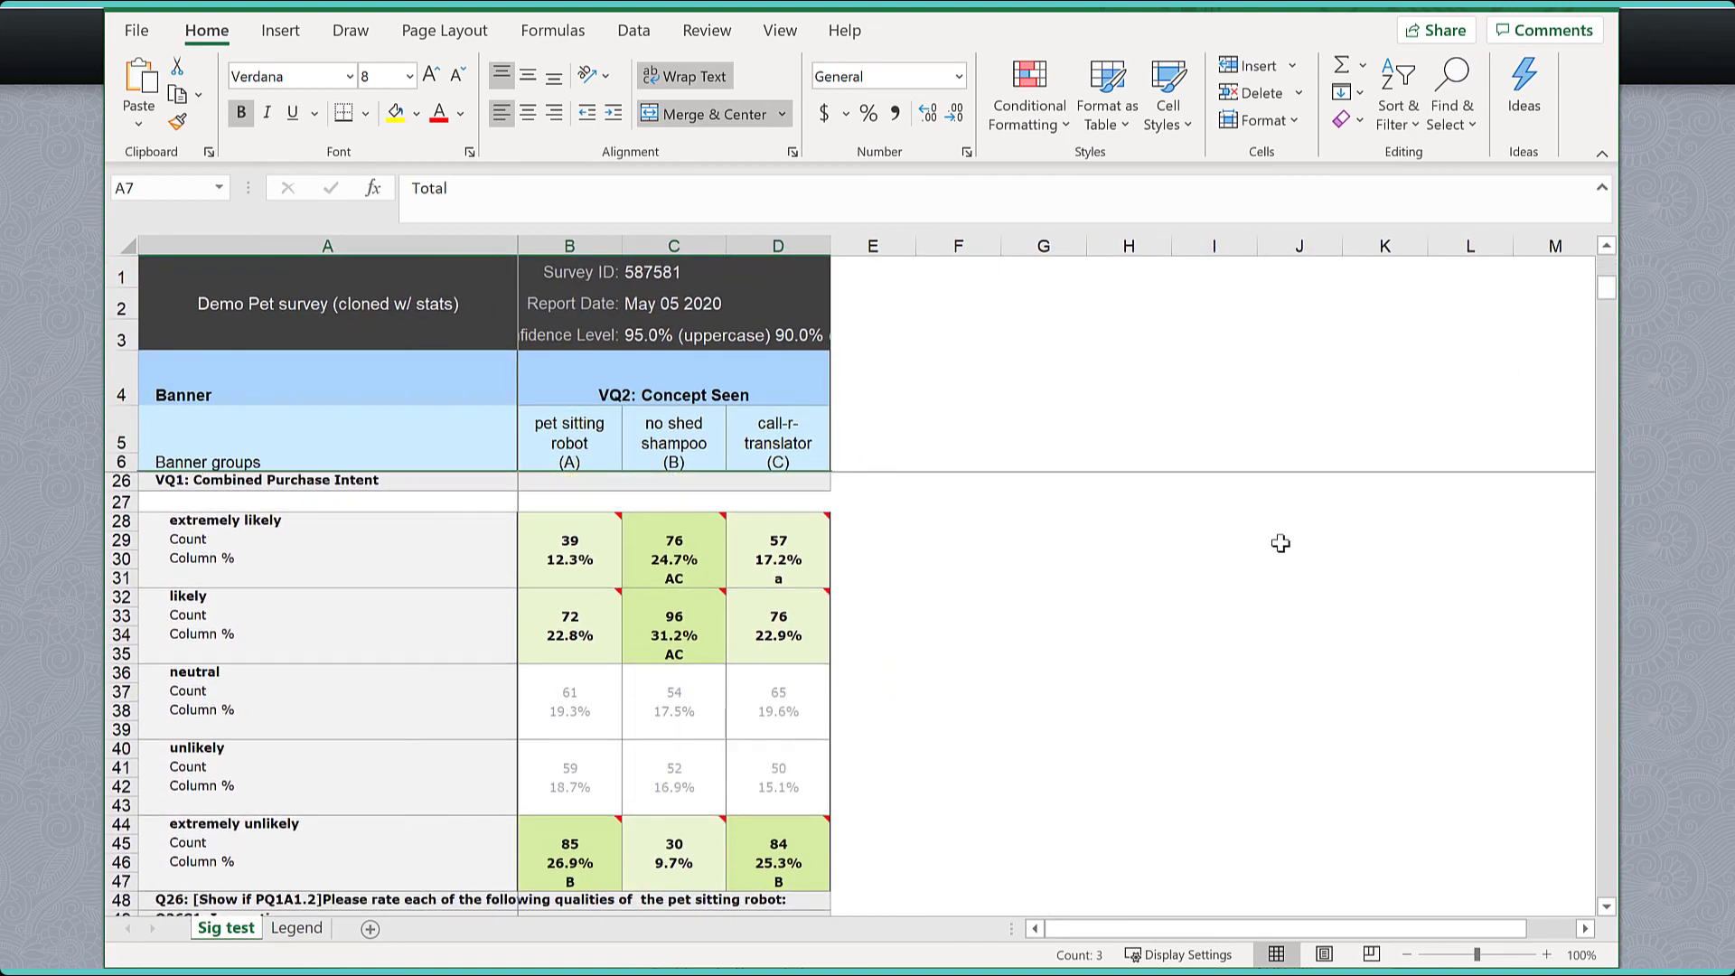
Step: Inspect no shed shampoo's extremely likely and likely results, with 24.7% flagged AC
click(367, 480)
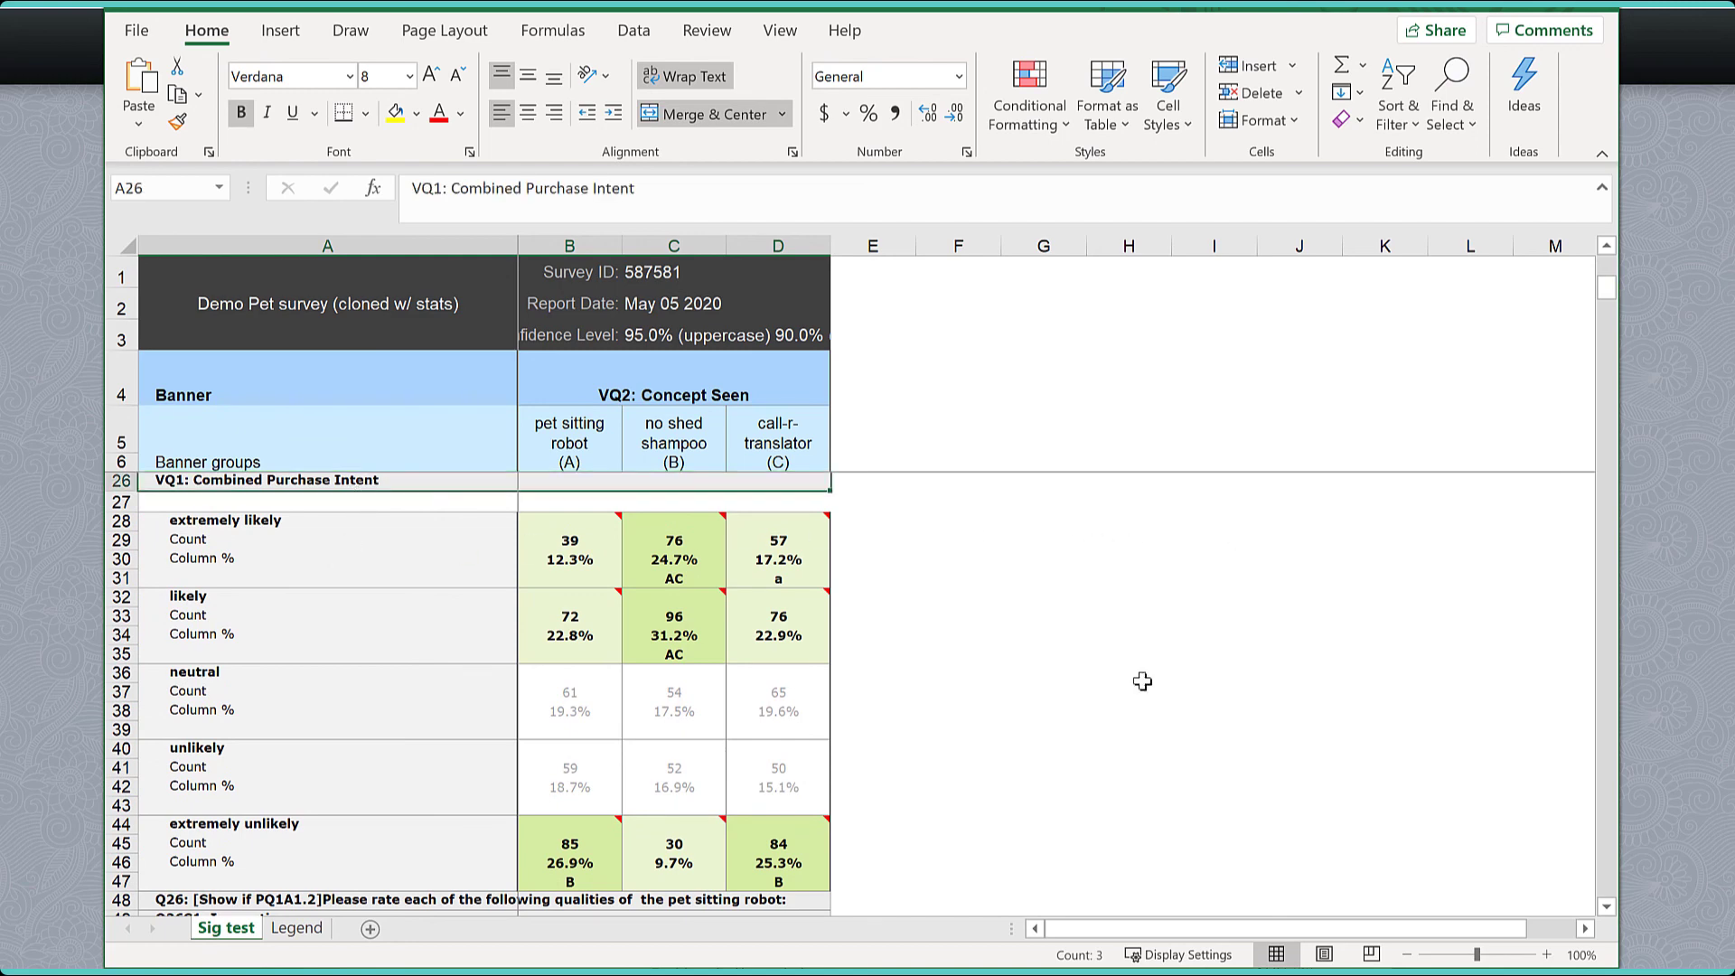
click(665, 545)
click(654, 621)
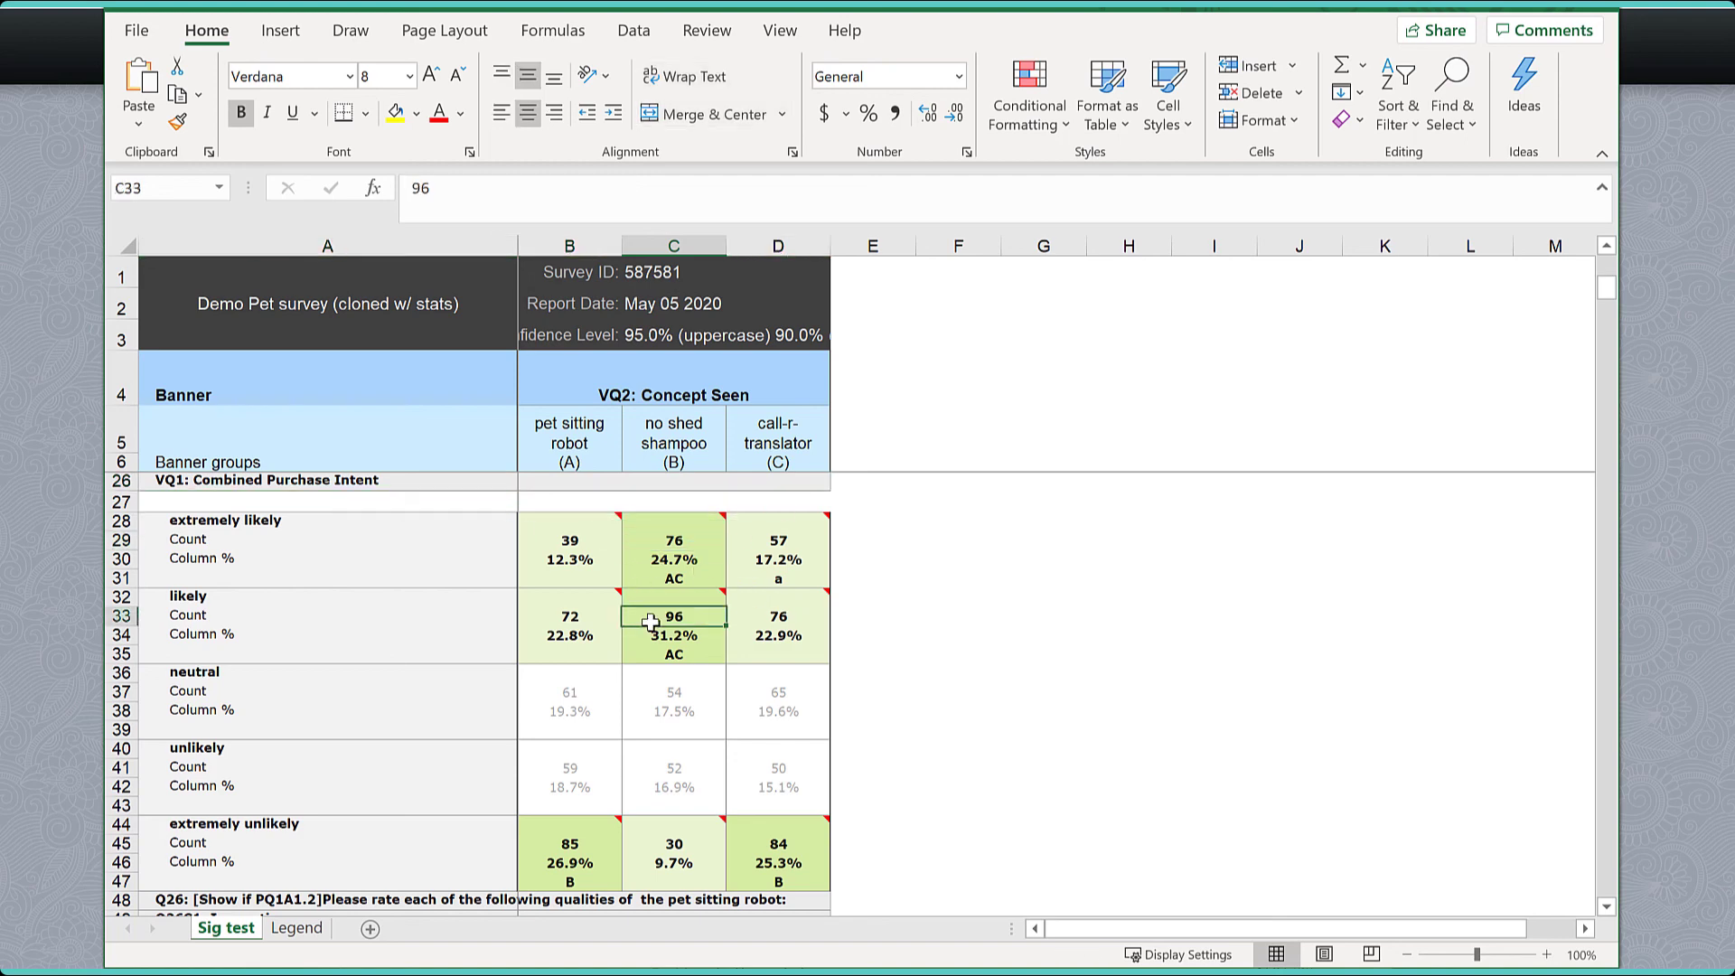
key(Right)
key(Right)
key(Right)
mouse_move(726, 516)
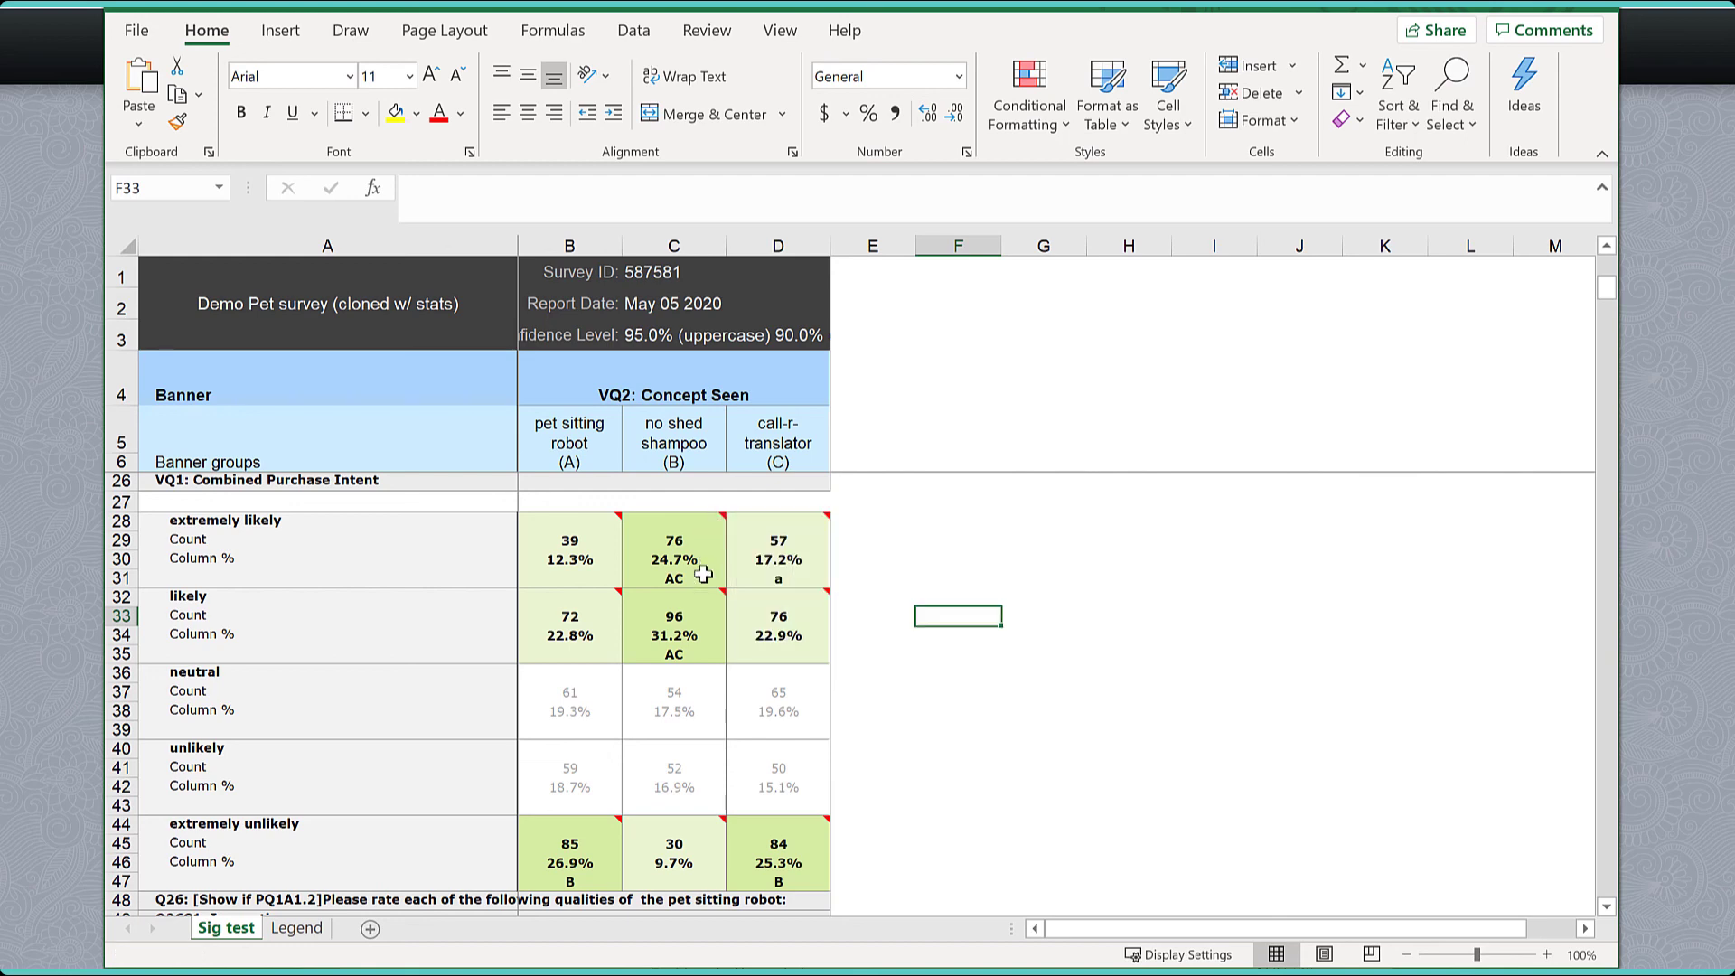
mouse_move(709, 598)
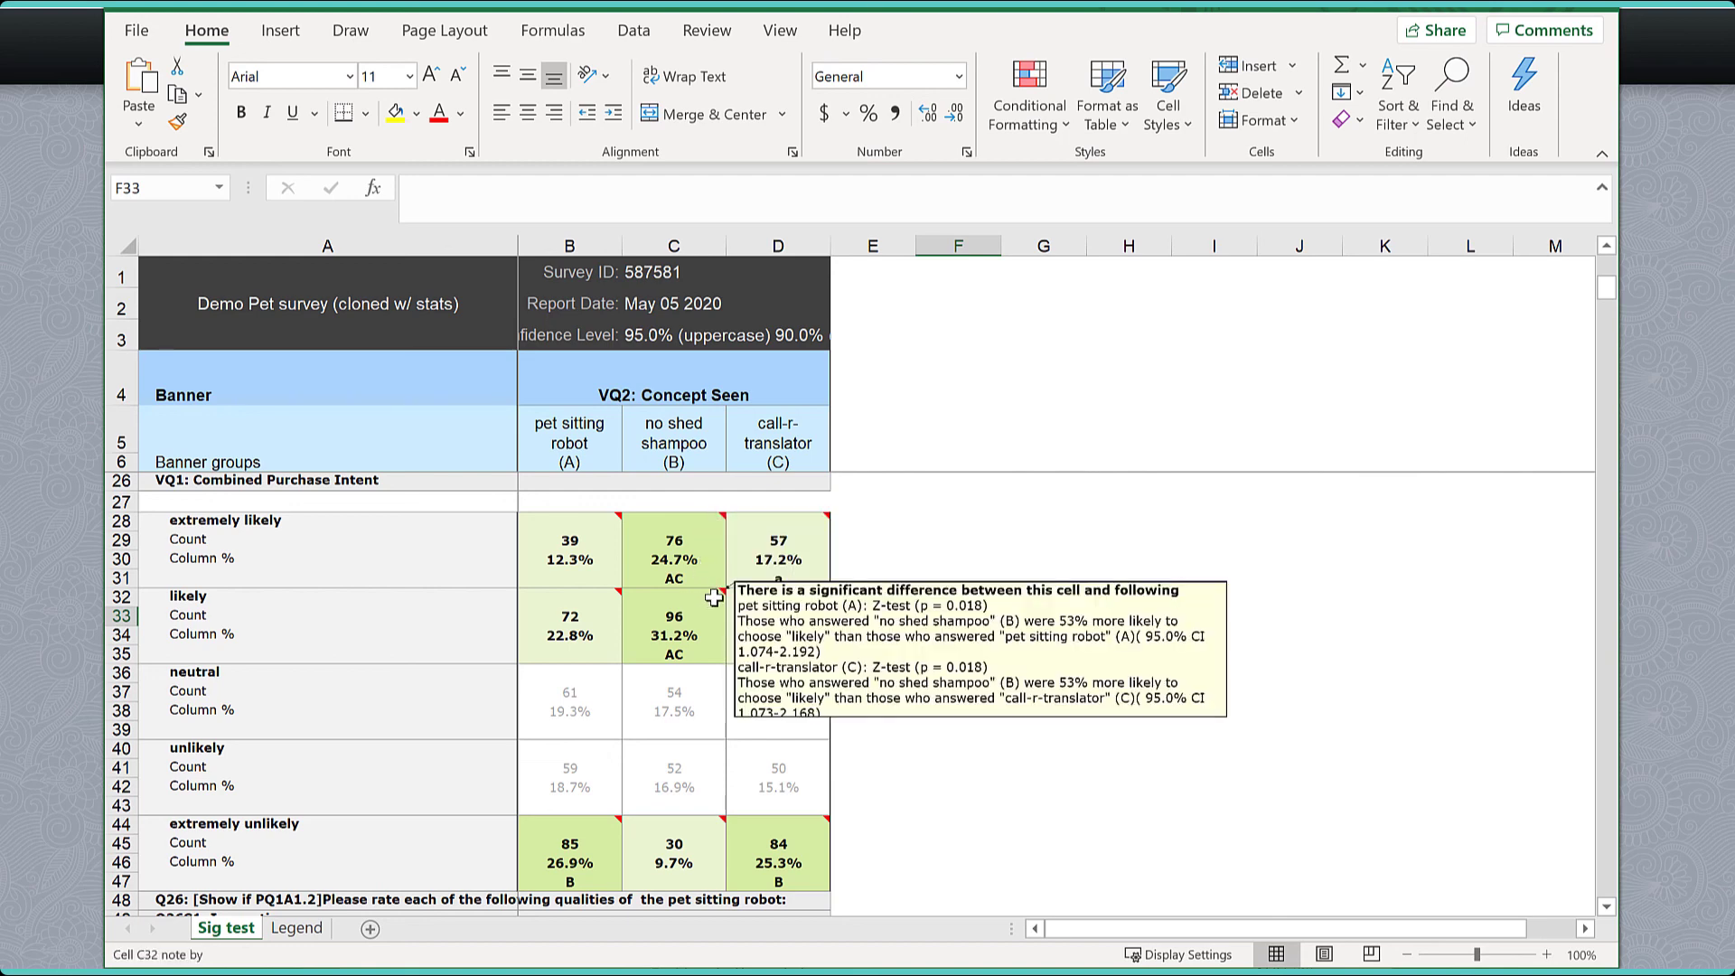